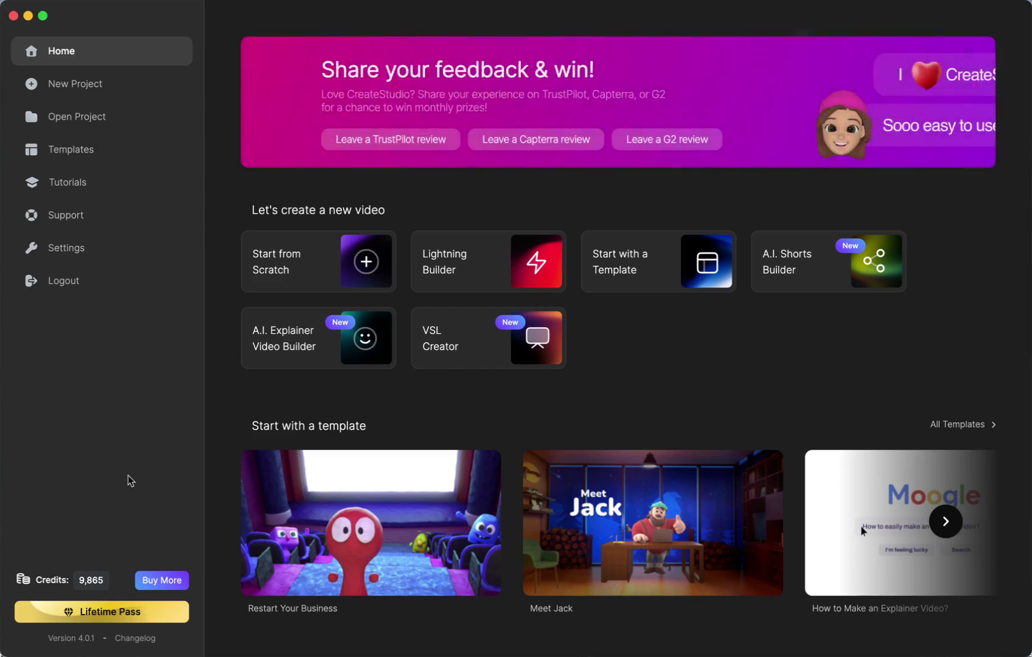
Look over the credit packs offered for purchase and return to the home screen
left_click(162, 582)
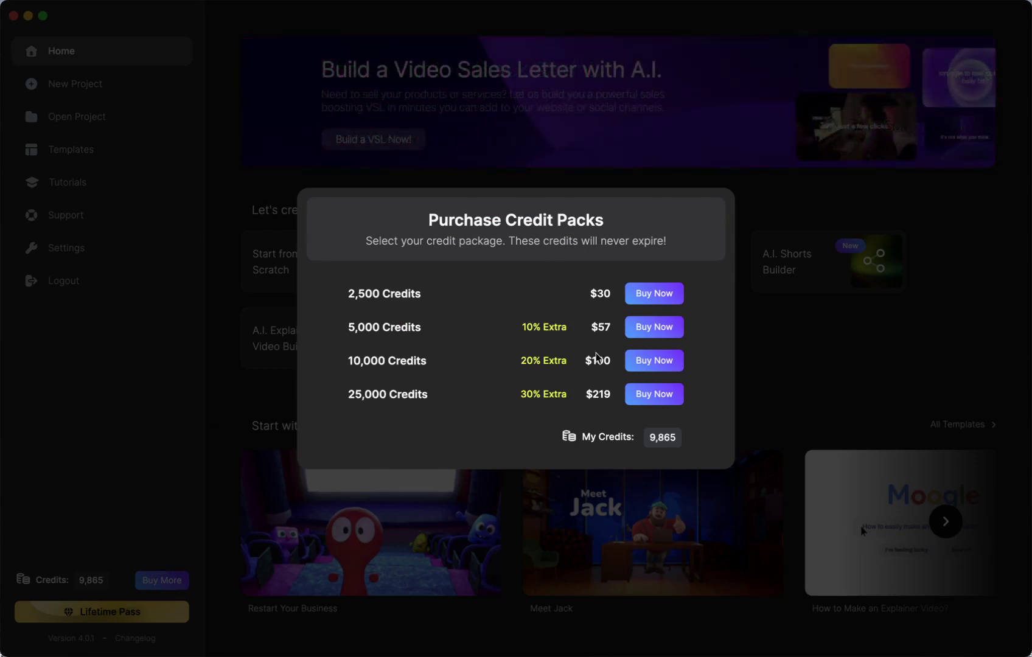
left_click(136, 365)
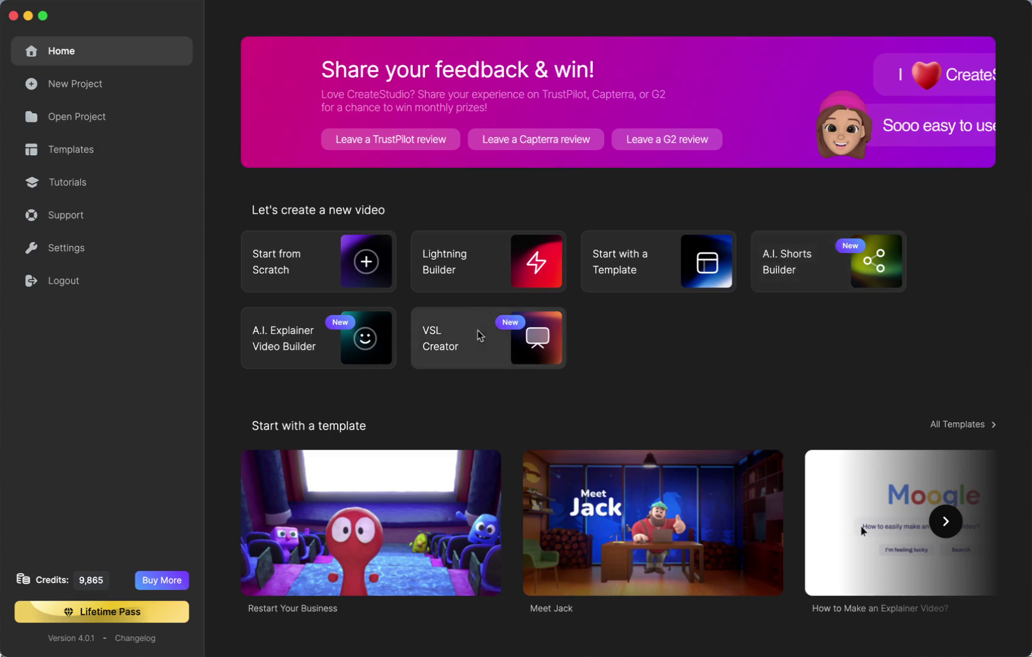
Start a video in the A.I. Shorts Builder with the 16:9 Landscape format and English as language
left_click(810, 270)
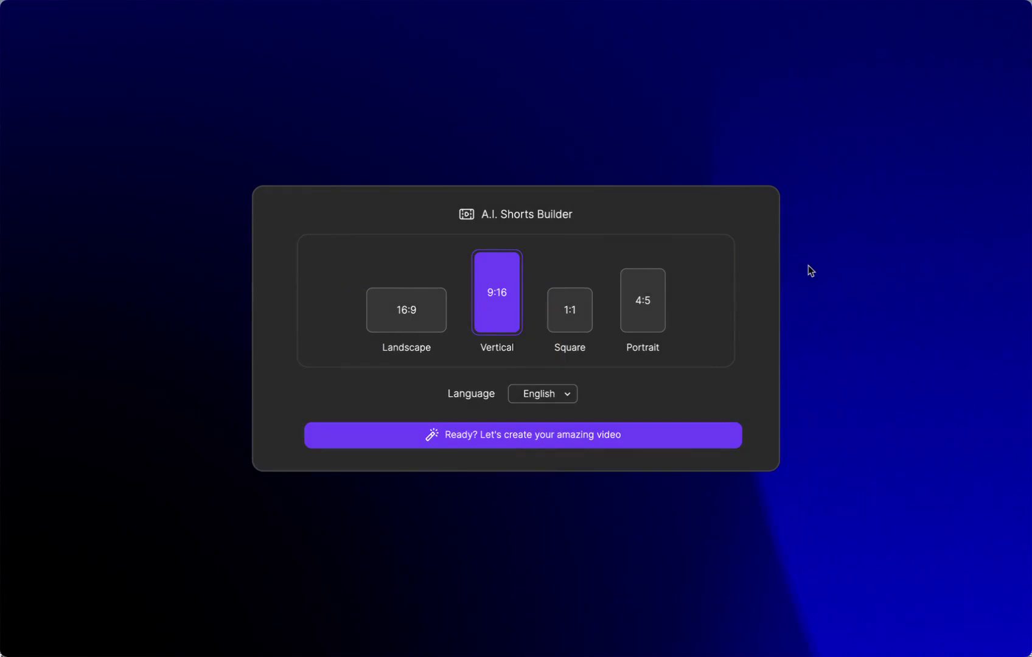
left_click(399, 319)
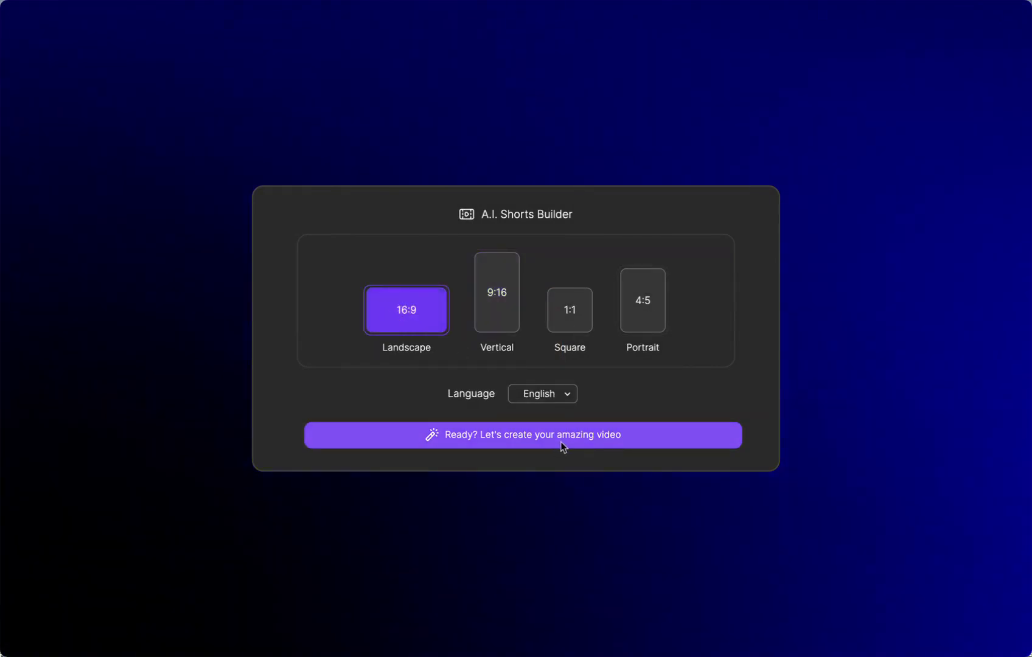
left_click(560, 442)
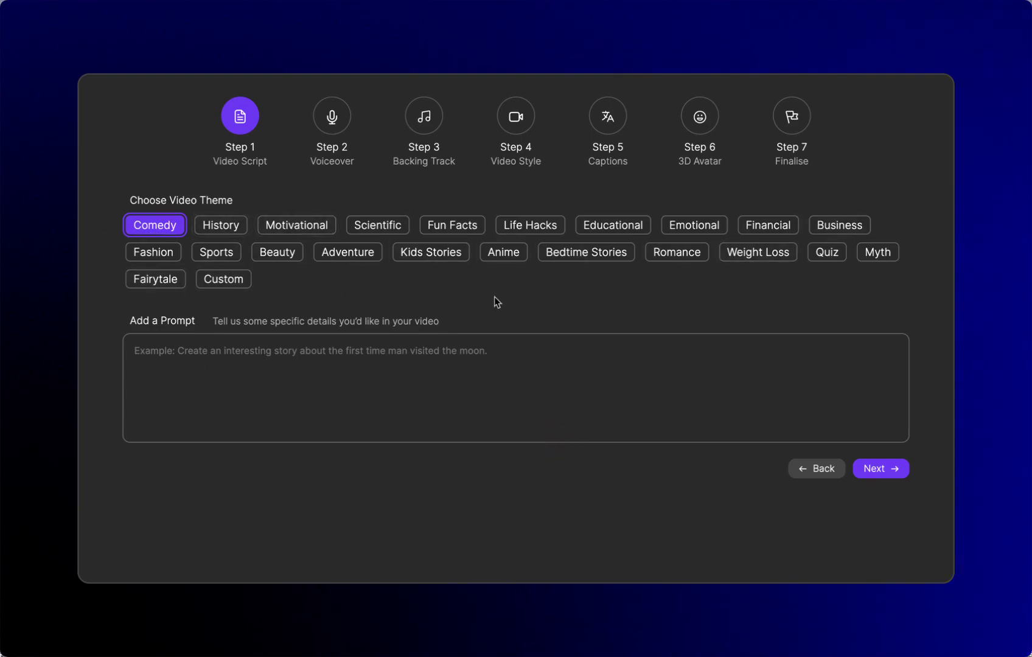
Choose the Educational theme and submit the prompt "Why should I buy AI video creator, CreateStudio 3"
left_click(607, 230)
left_click(166, 354)
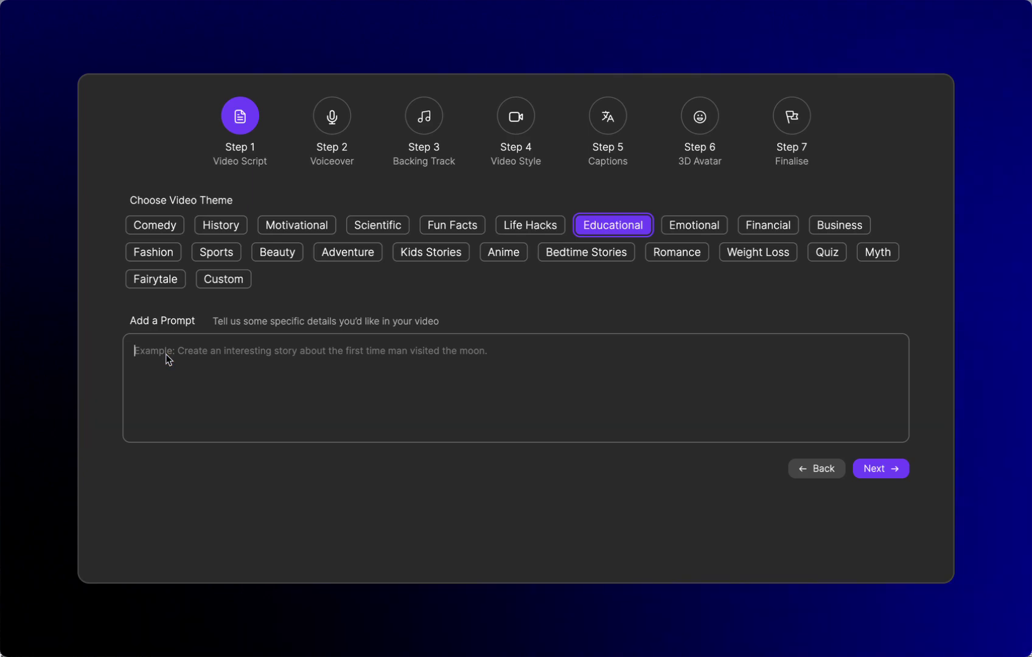
type("Usin")
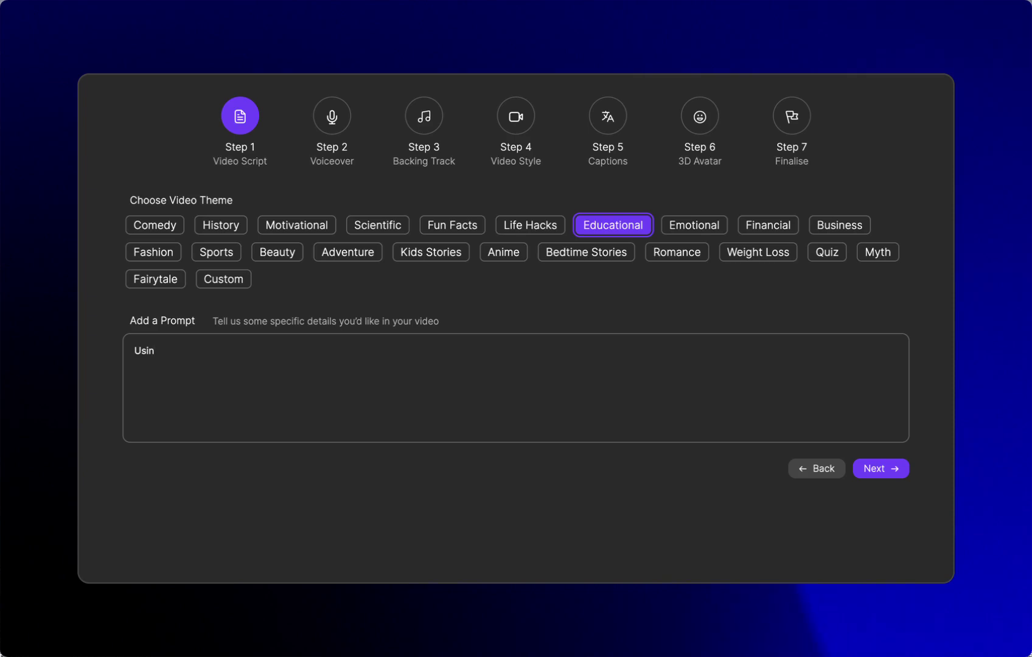
type("g AI video creator")
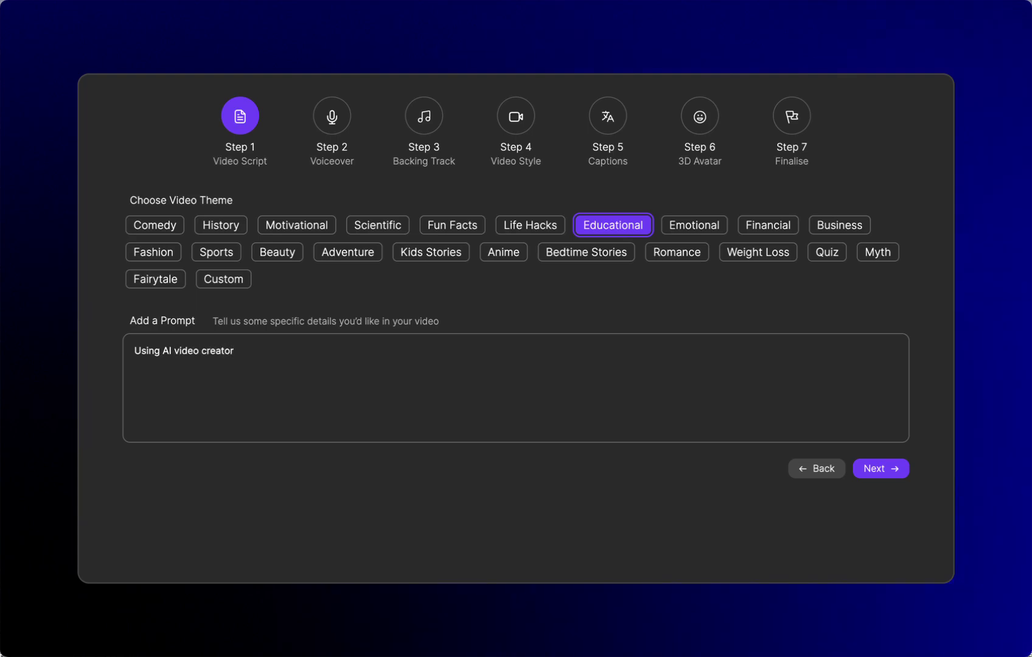
type(", CreateStudio 3")
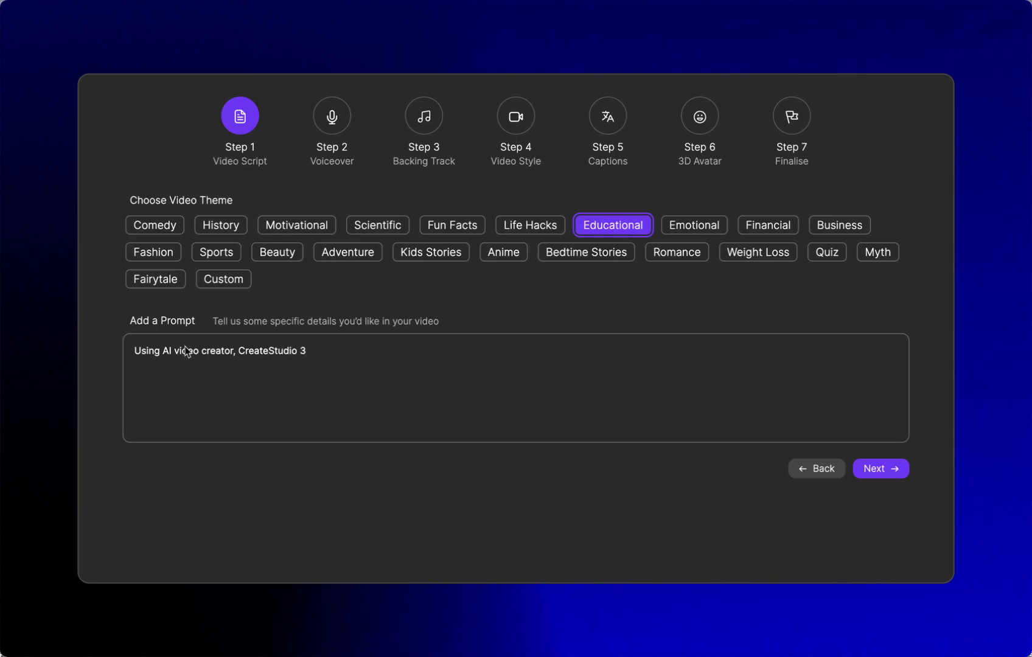
type("Why whou")
type("ld I buy")
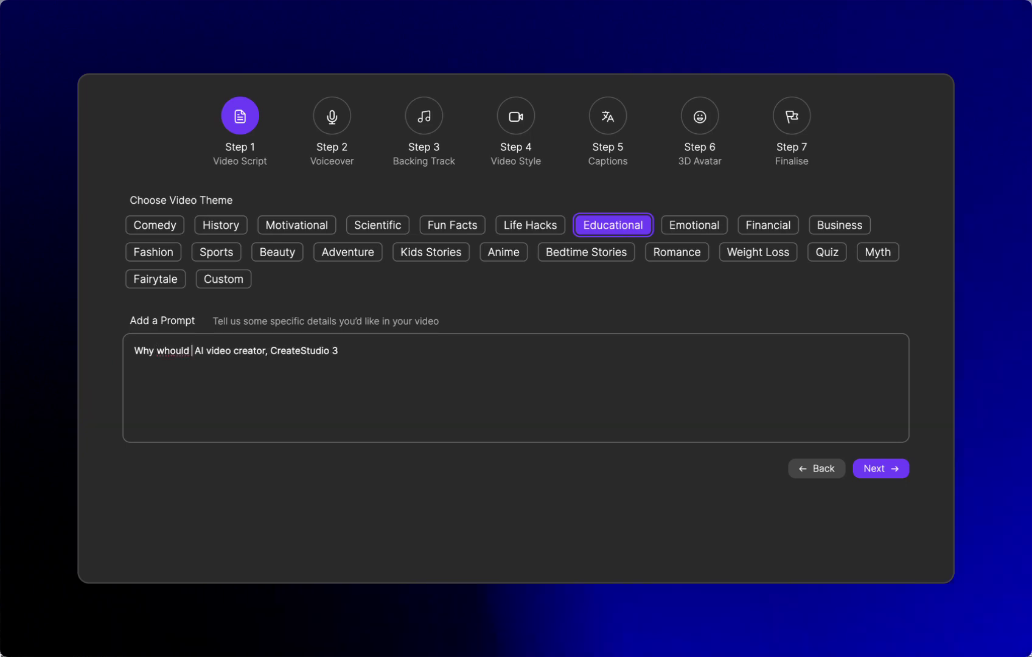
double_click(172, 351)
type("should")
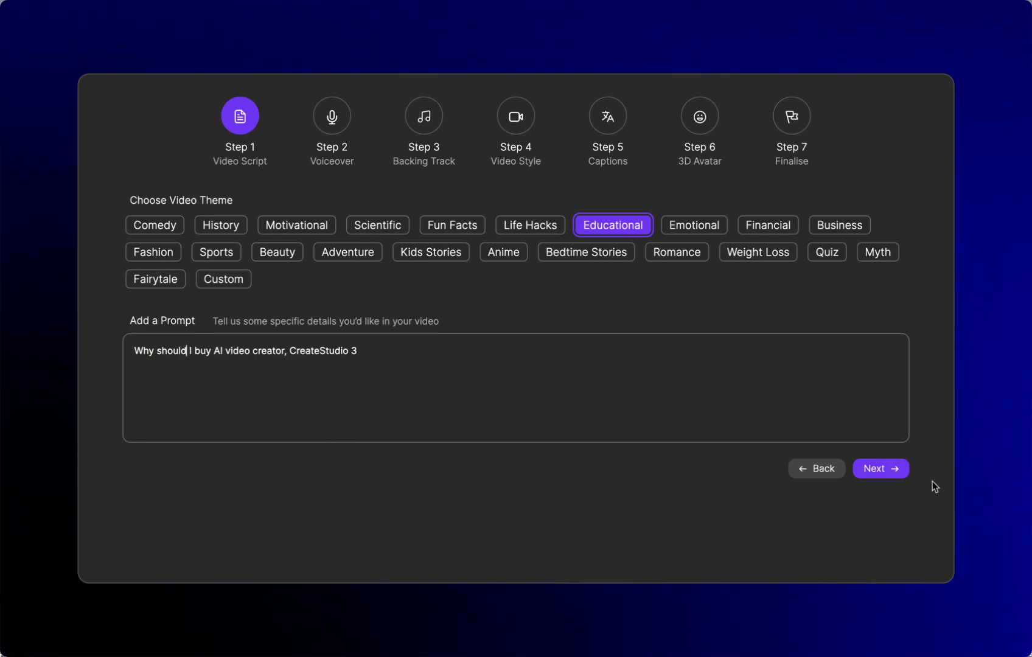
left_click(877, 470)
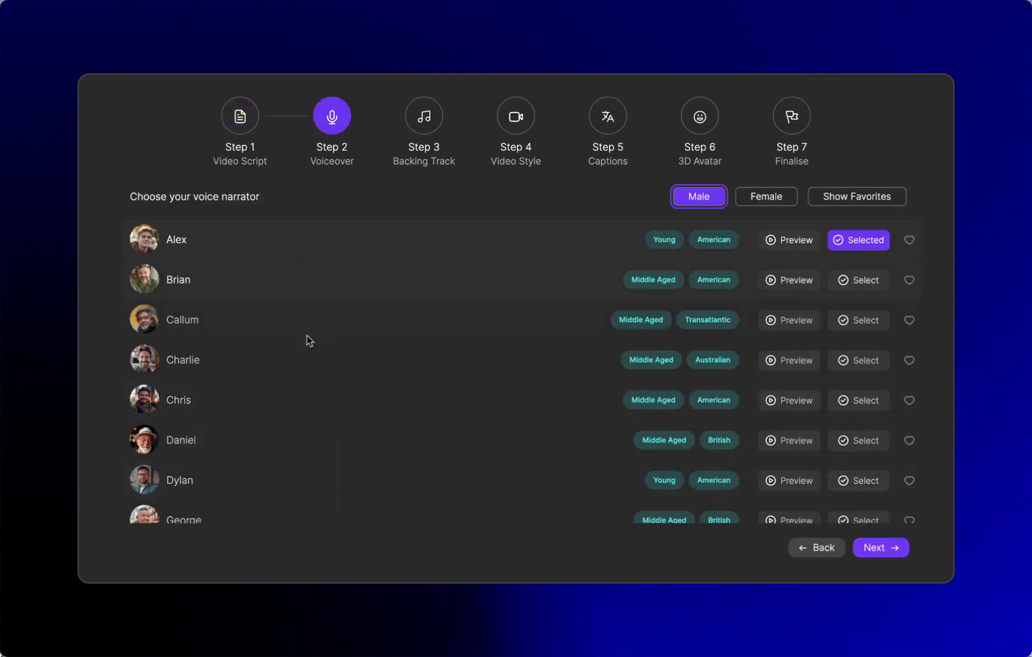
Preview the female narrator Amber, then choose the young American voice Bria as the voiceover and continue
scroll(308, 371, "down", 3)
scroll(307, 371, "up", 3)
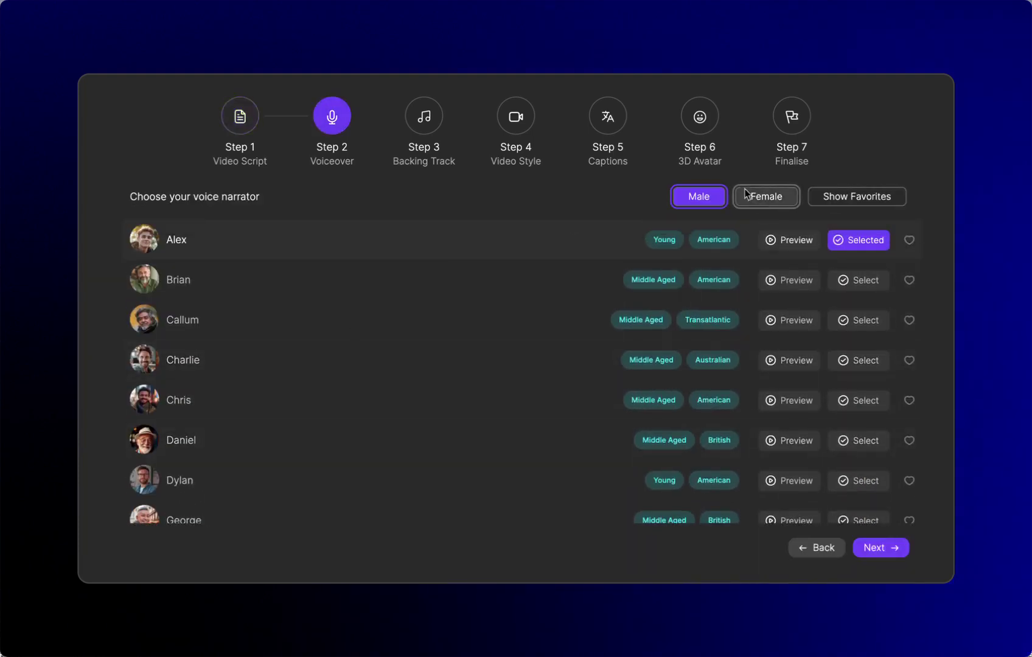
left_click(764, 195)
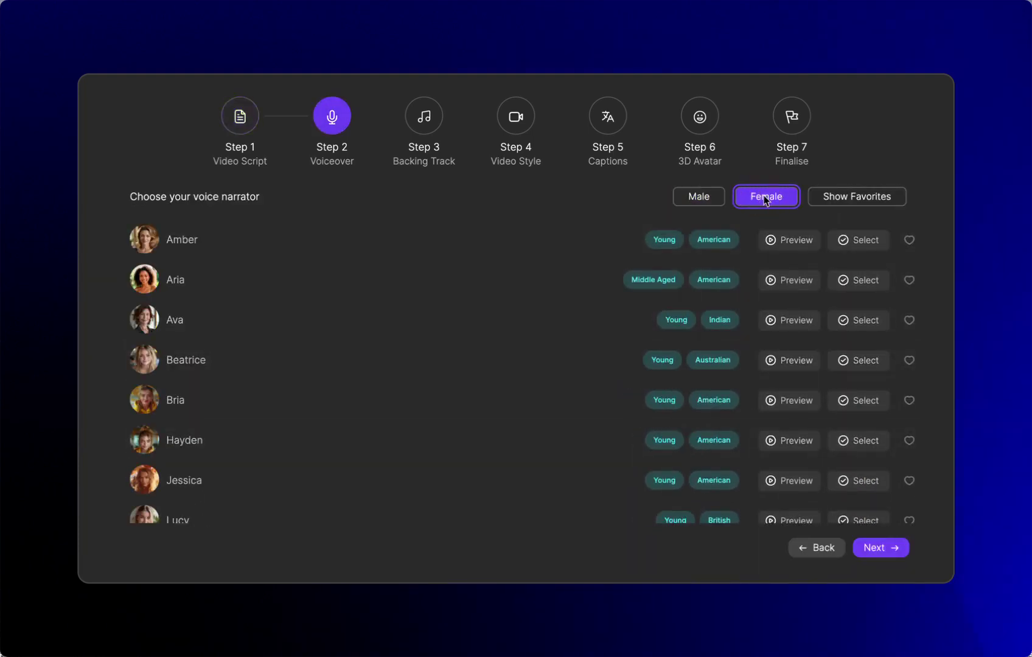
left_click(786, 245)
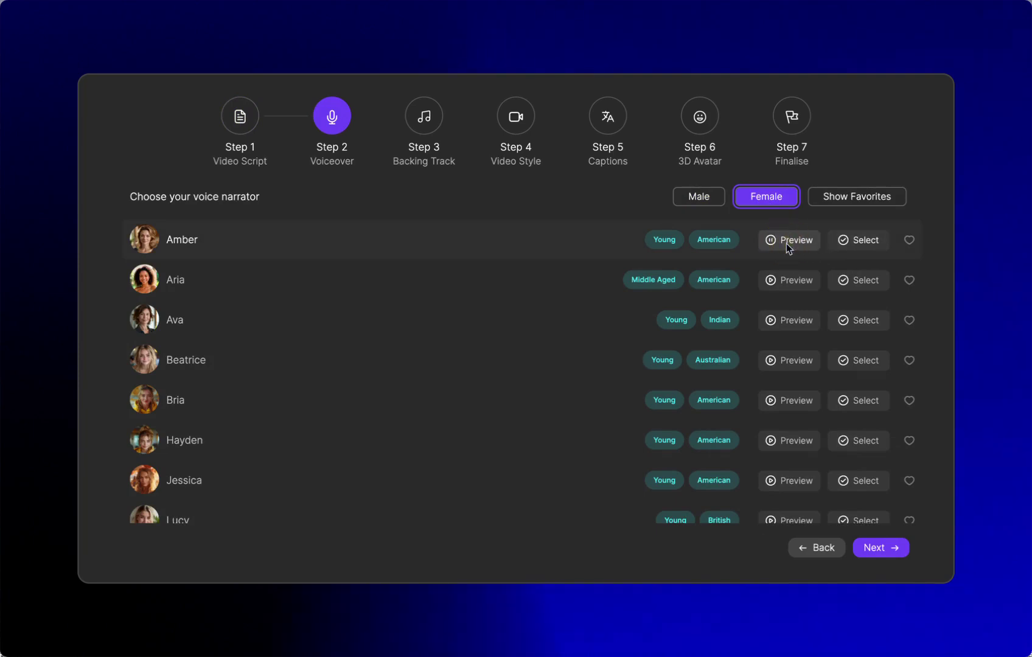
left_click(786, 242)
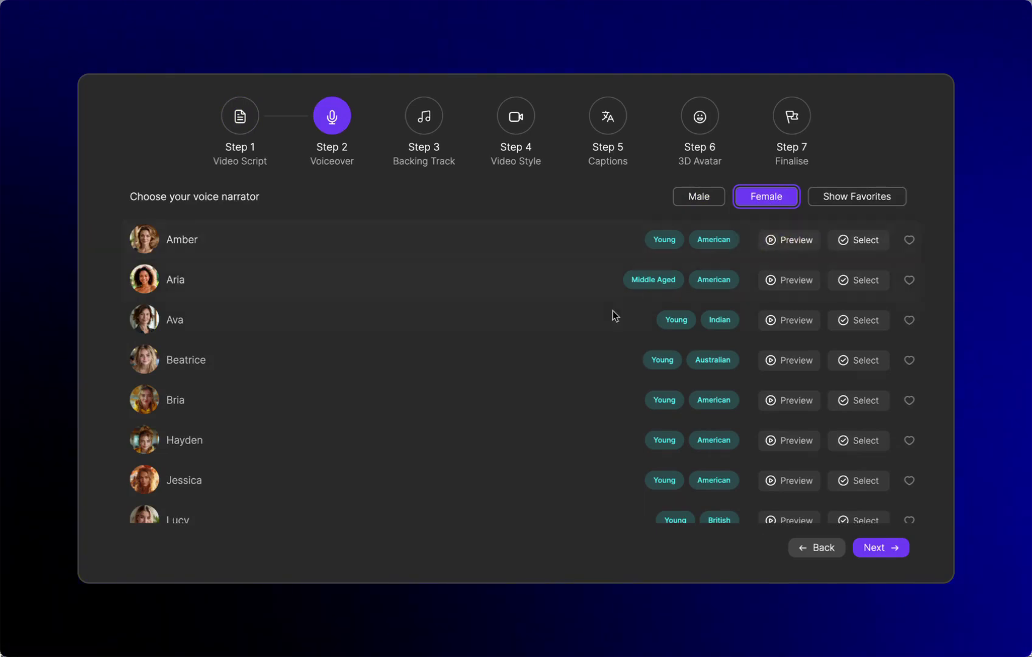
left_click(861, 402)
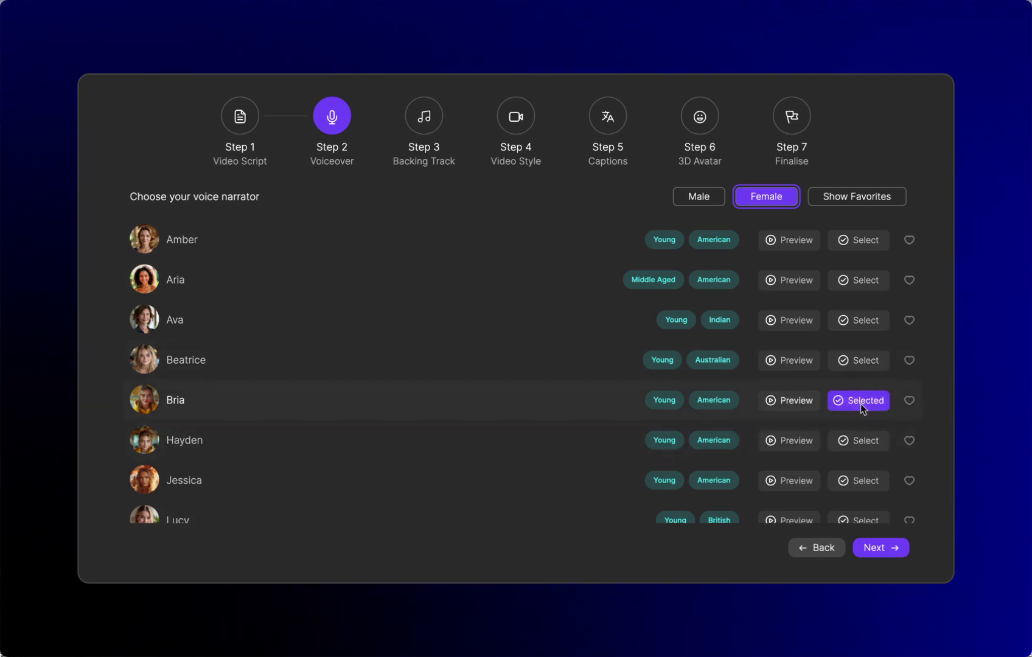
left_click(879, 558)
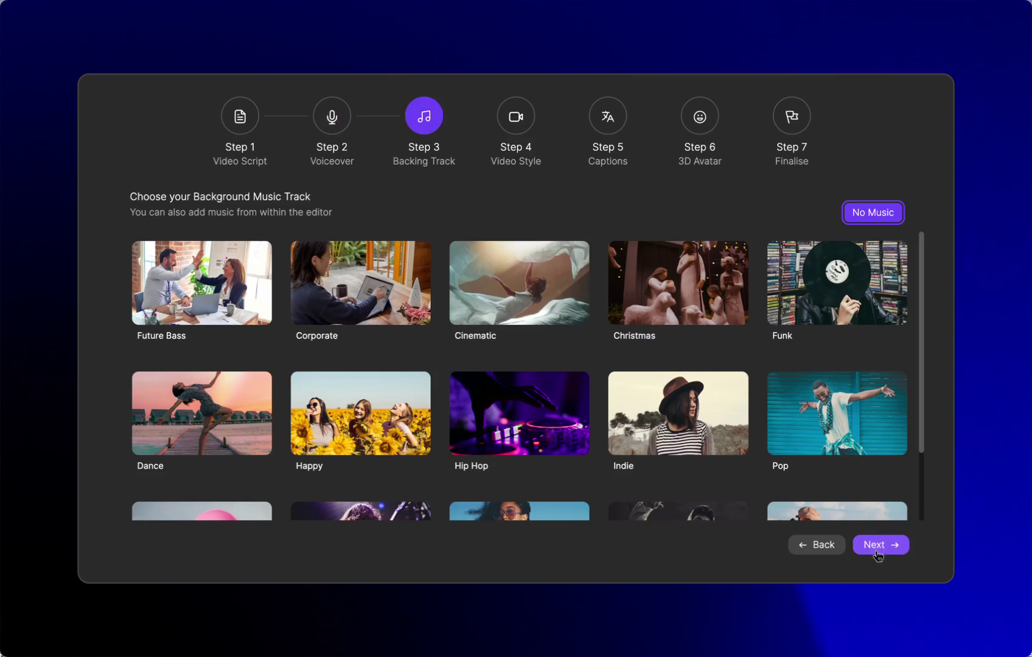
Browse the background music genres, set the backing track to No Music and continue to the video style
left_click(469, 287)
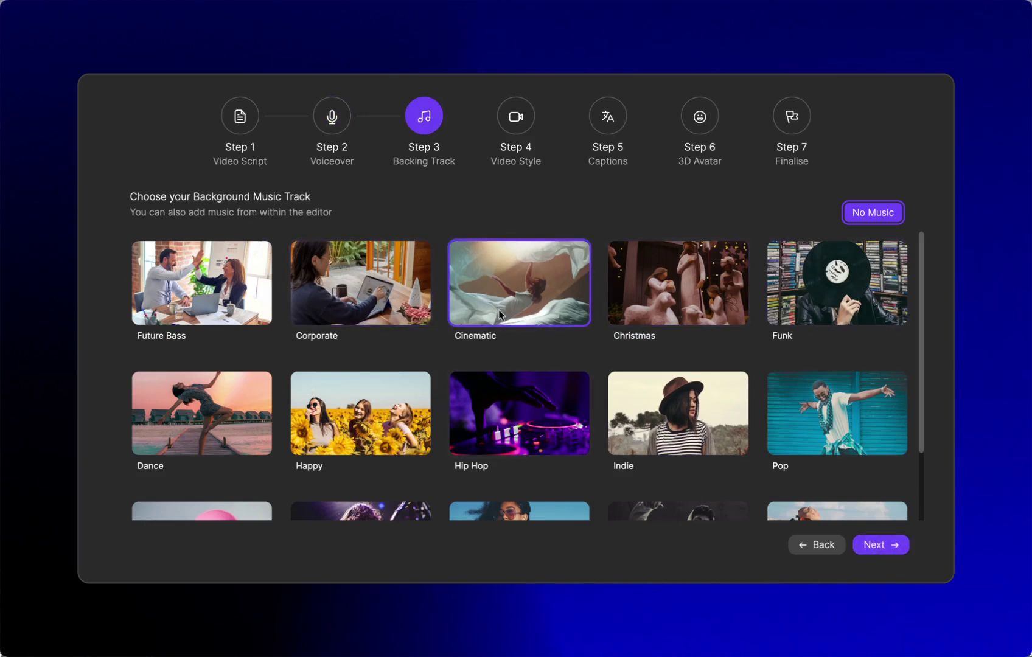
scroll(499, 313, "down", 2)
left_click(860, 211)
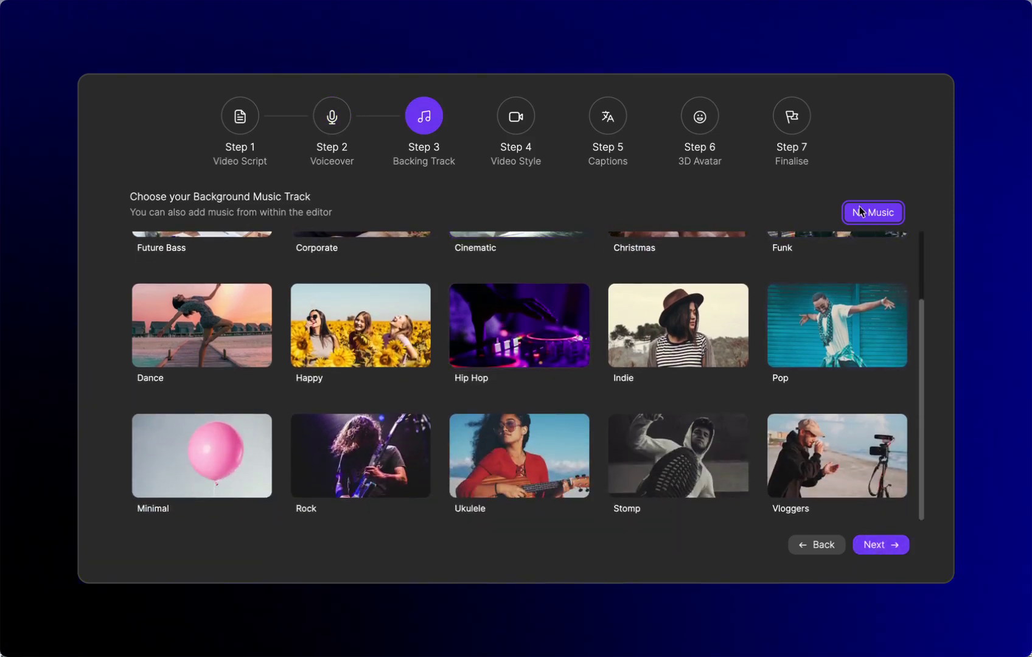
left_click(880, 545)
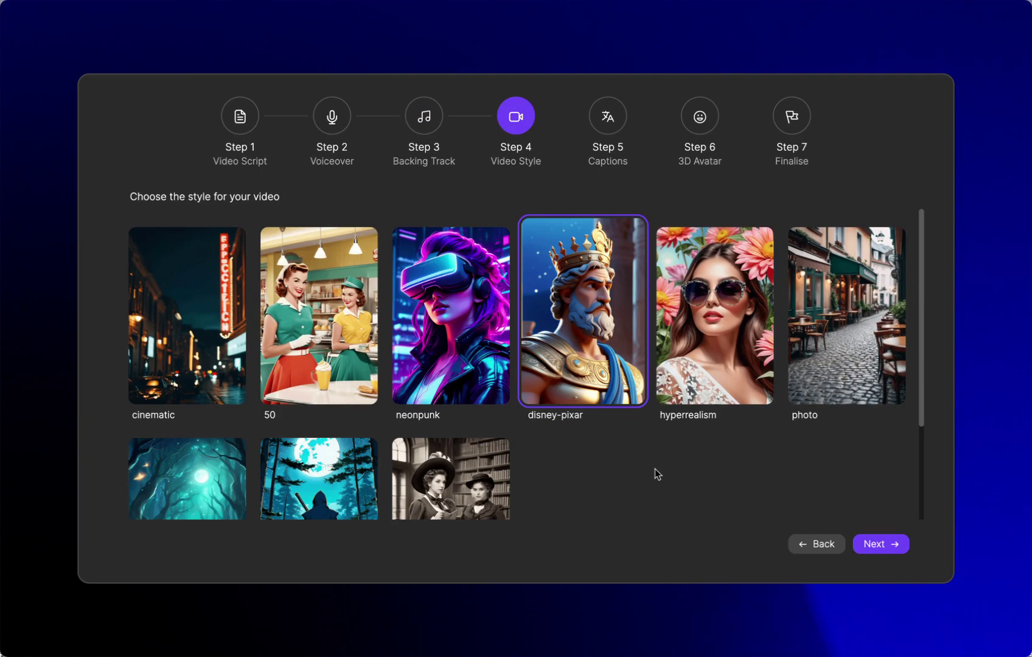
Set the video style to photo and accept the "Clean & simple" caption style
scroll(655, 474, "down", 1)
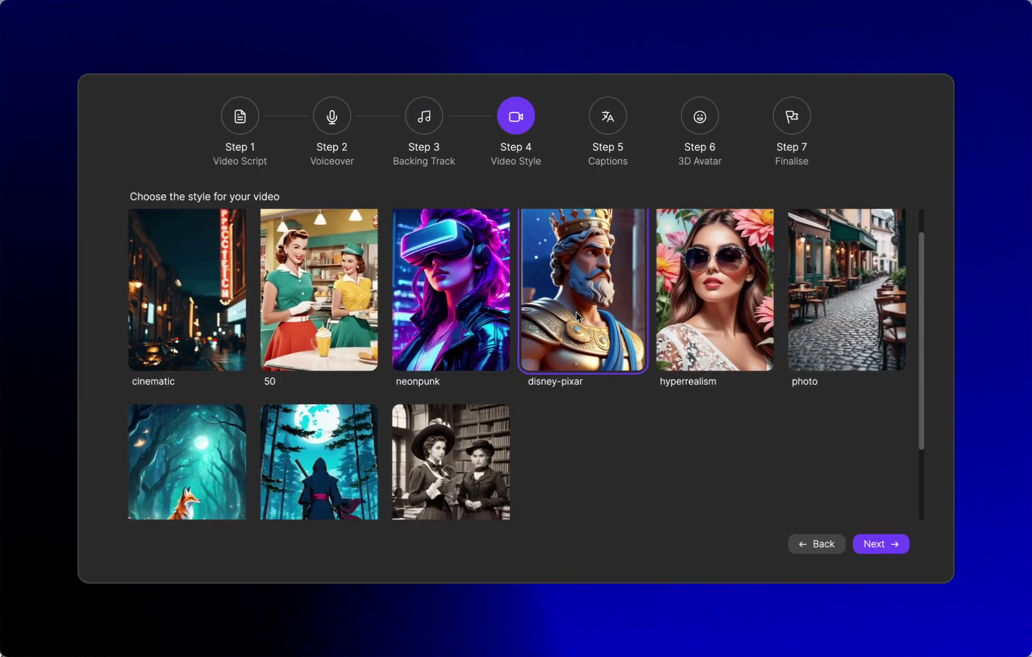
scroll(604, 449, "down", 3)
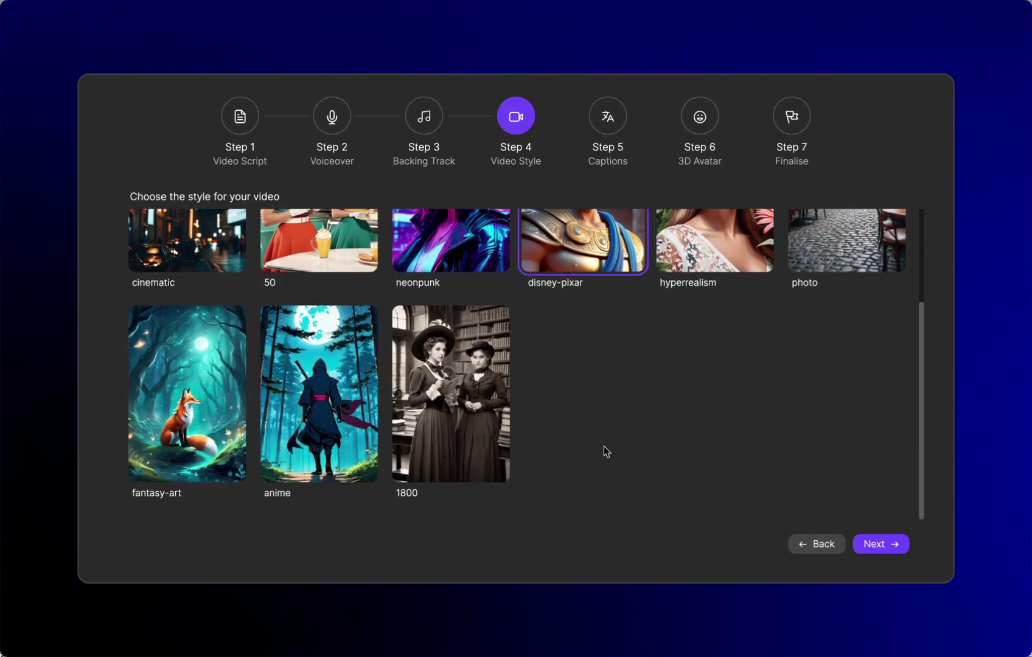
scroll(603, 447, "up", 2)
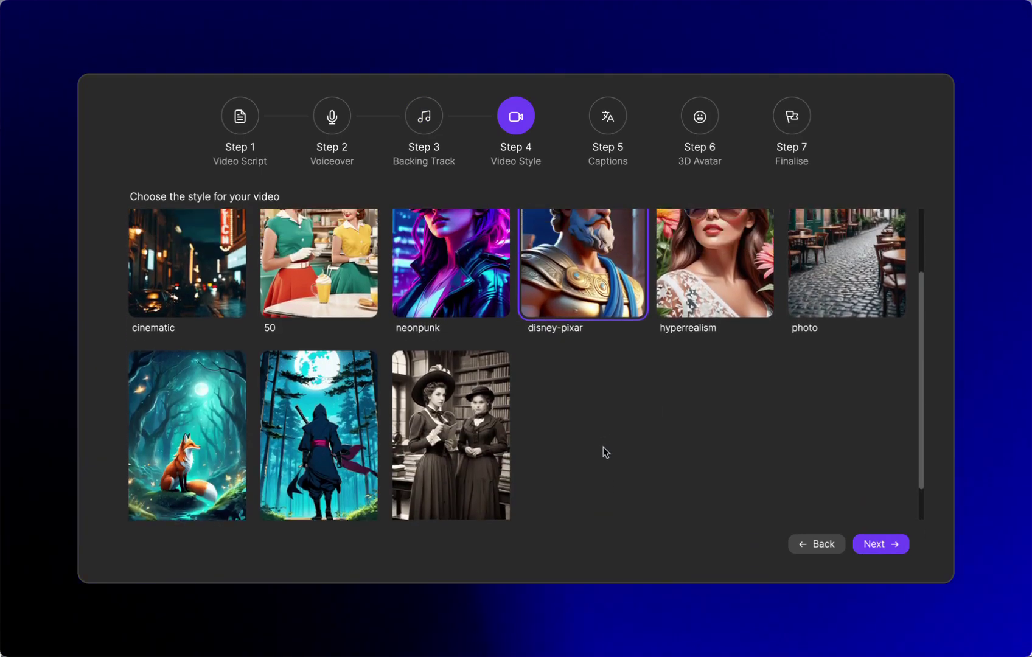
left_click(848, 304)
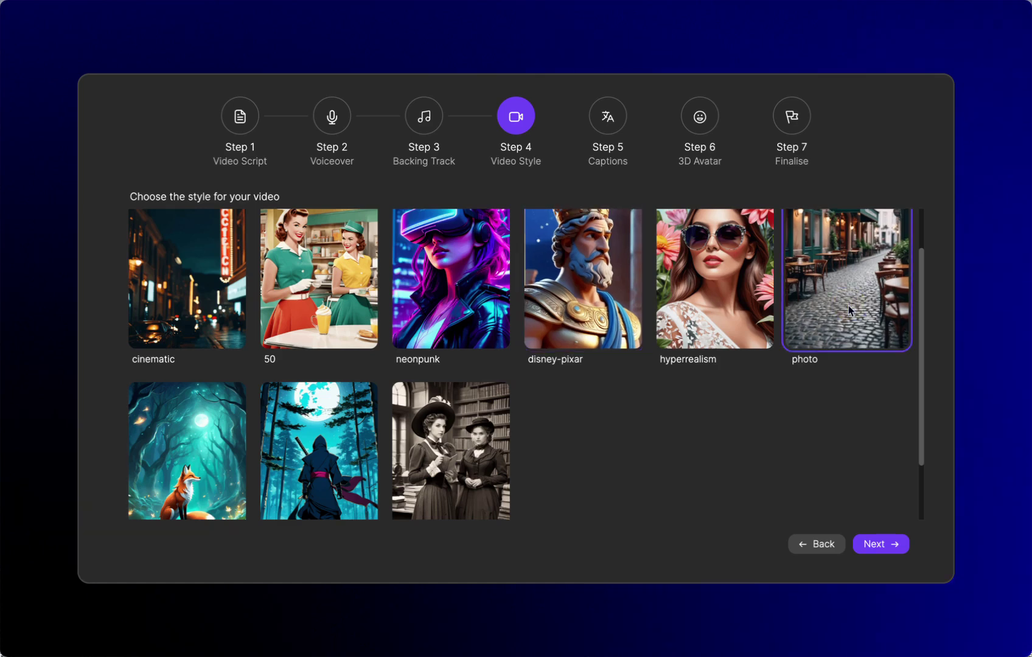
left_click(878, 551)
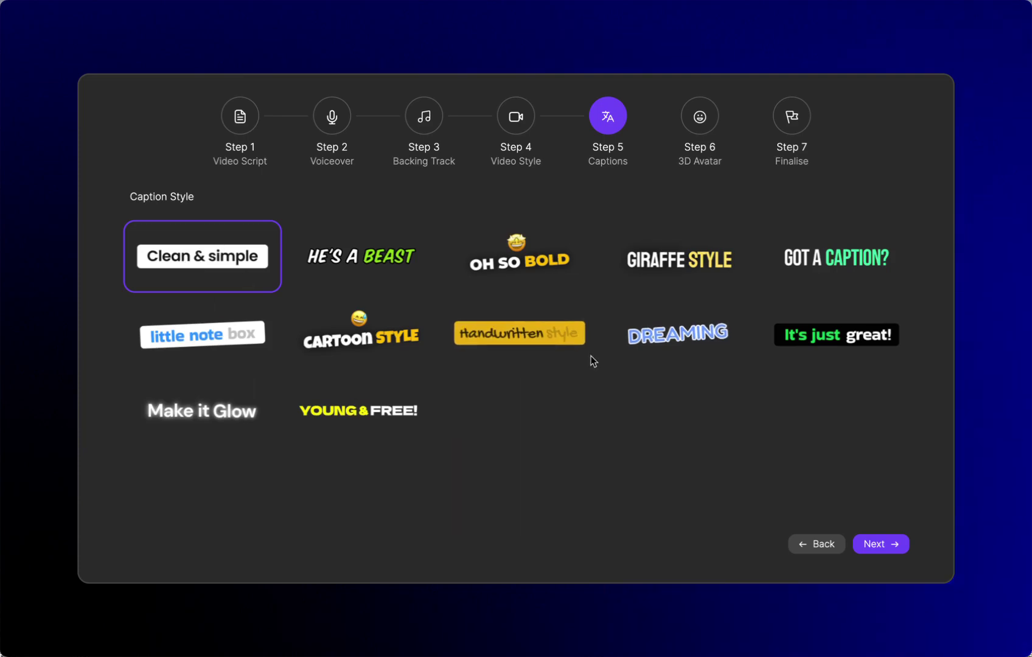
left_click(878, 553)
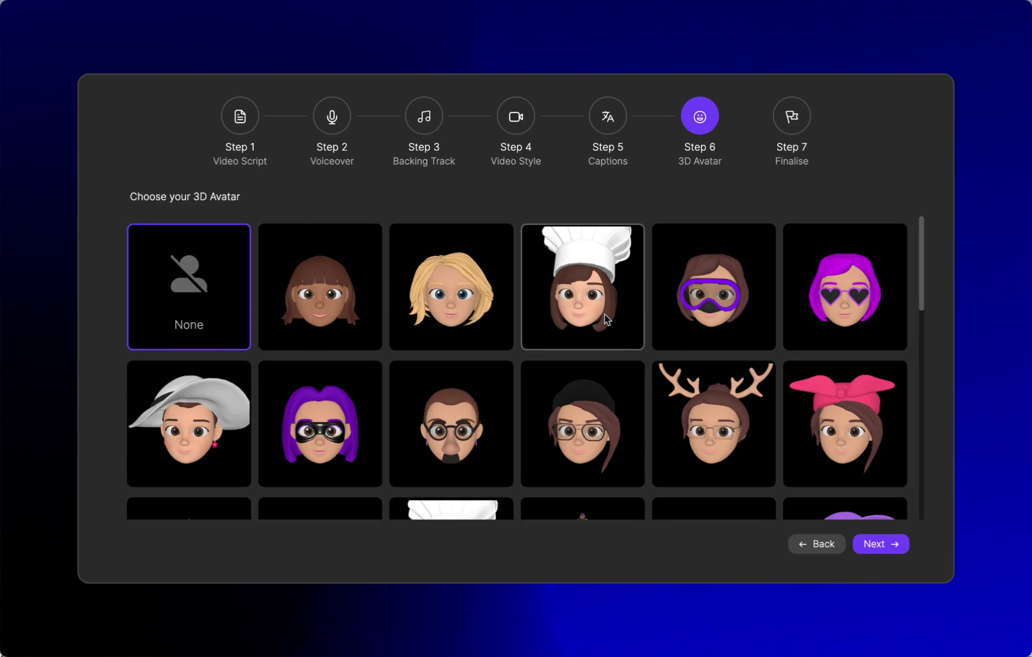
Choose the 3D avatar with plain brown shoulder-length hair and no accessories, and continue to the Finalise stage
scroll(604, 314, "down", 2)
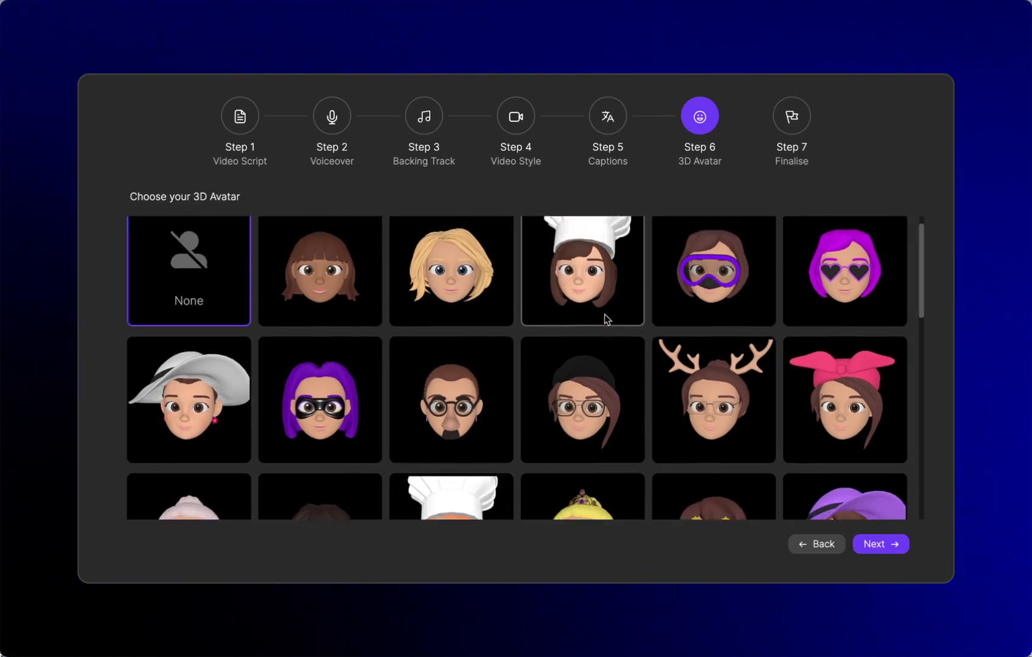
scroll(603, 313, "down", 1)
scroll(606, 319, "up", 3)
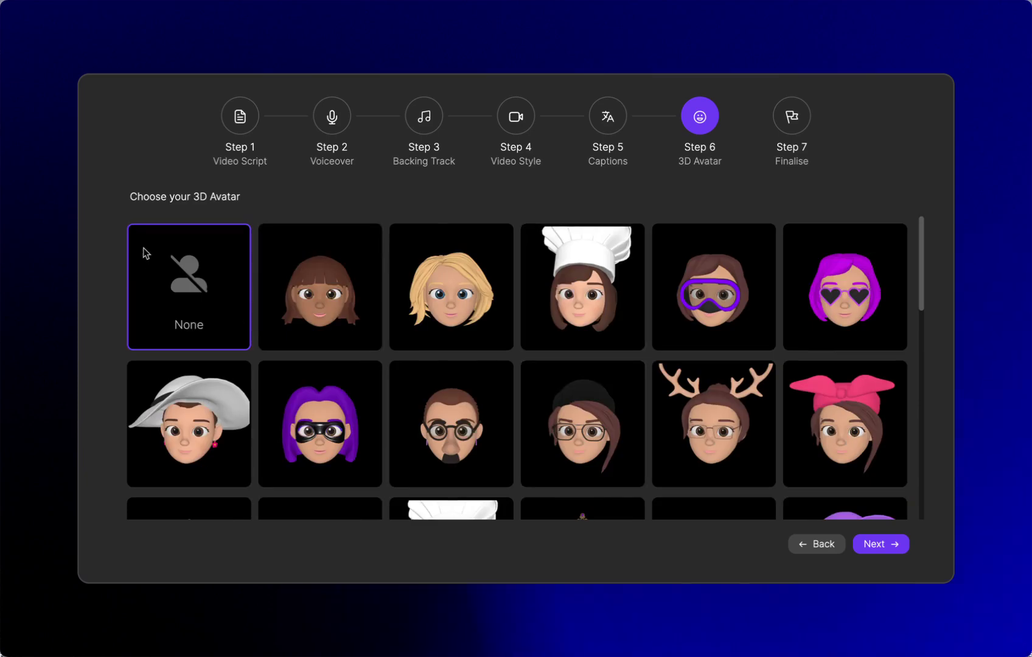
scroll(869, 333, "down", 9)
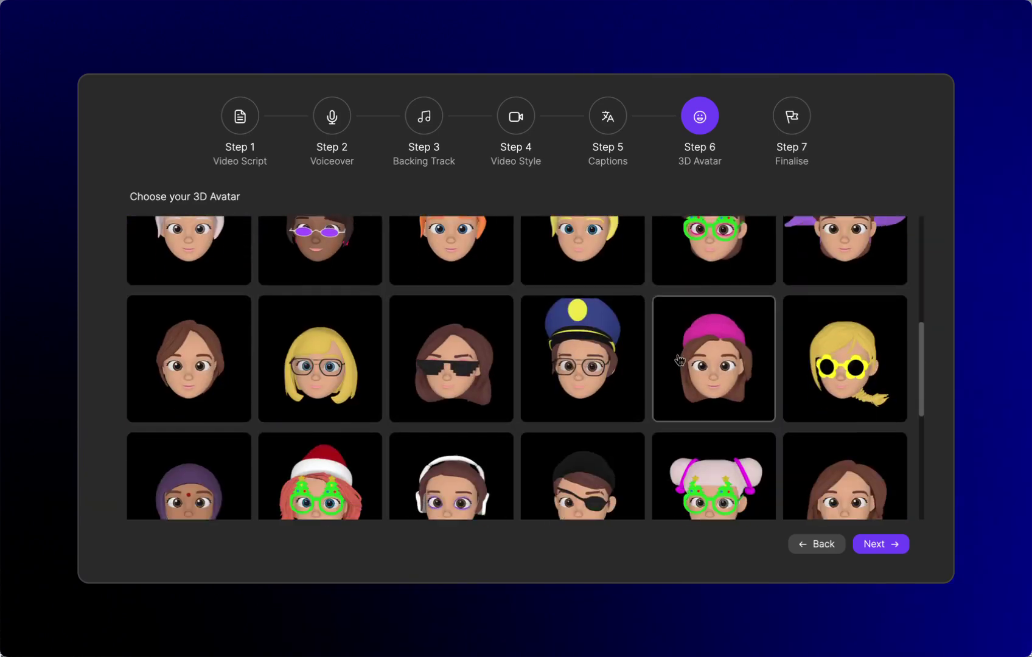
left_click(867, 330)
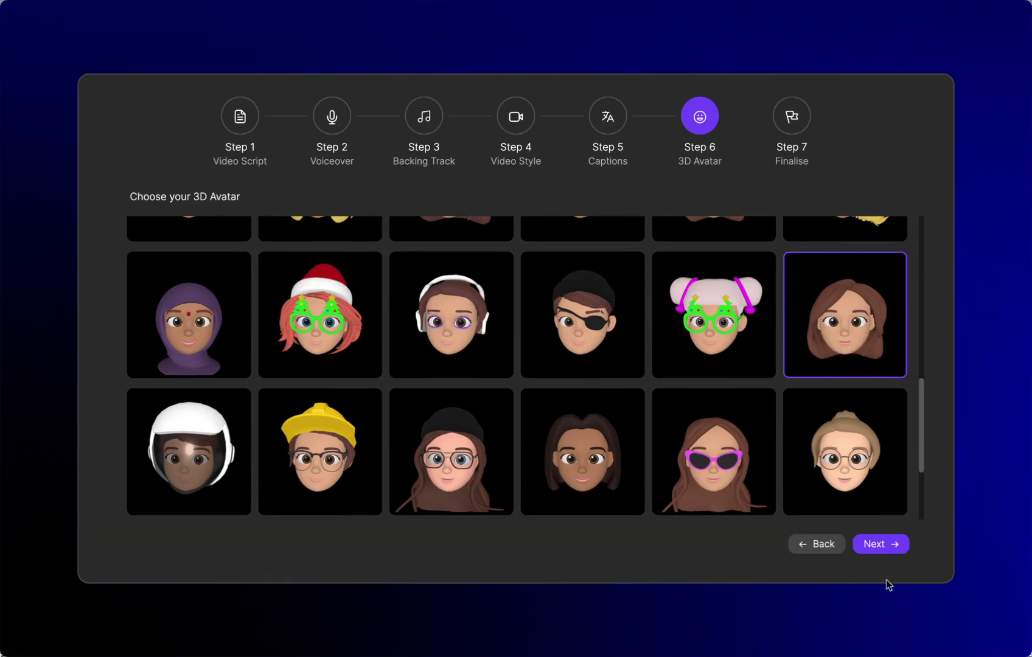
left_click(866, 548)
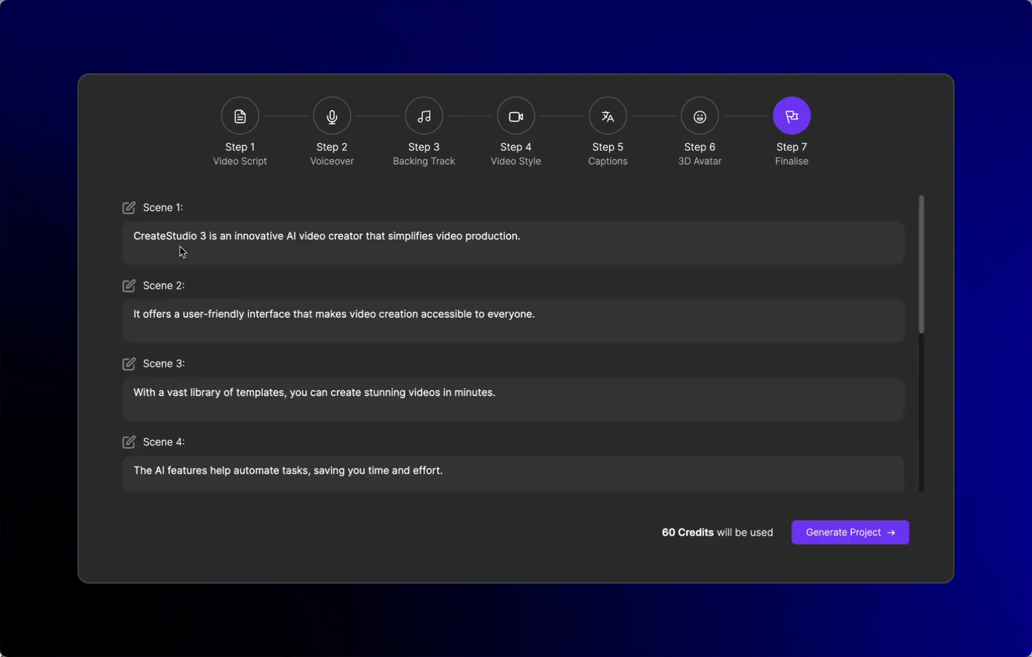
Review the generated script text of the video's scenes
scroll(182, 253, "down", 4)
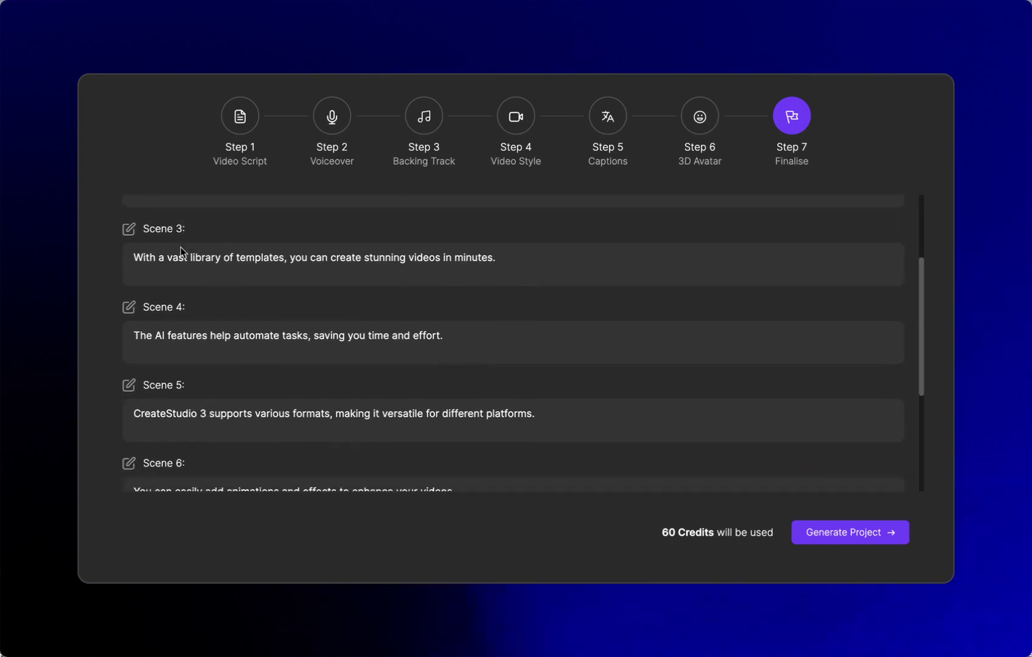
scroll(183, 253, "down", 2)
scroll(183, 251, "up", 6)
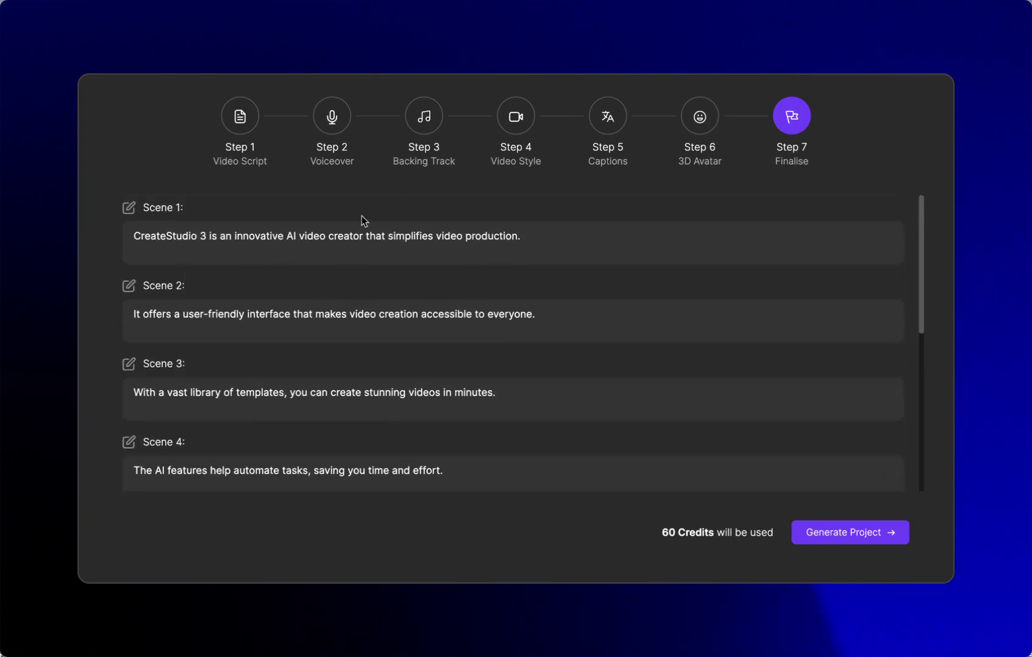
scroll(308, 266, "down", 1)
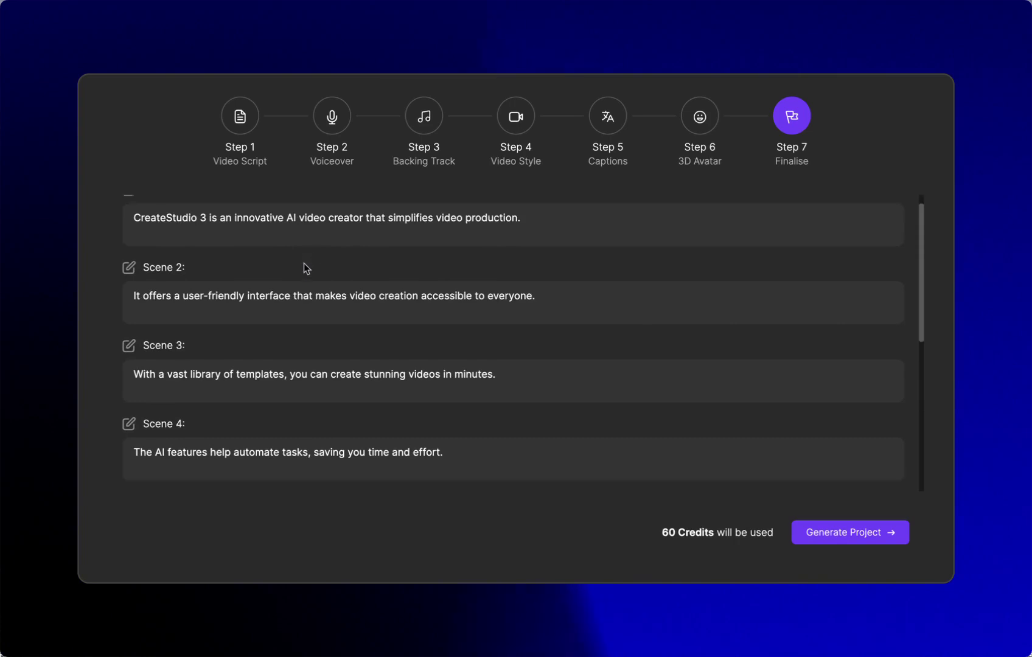
Change the product name to CreateStudio 4 in the script text of scenes 1, 5 and 8
left_click(205, 219)
key("BackSpace")
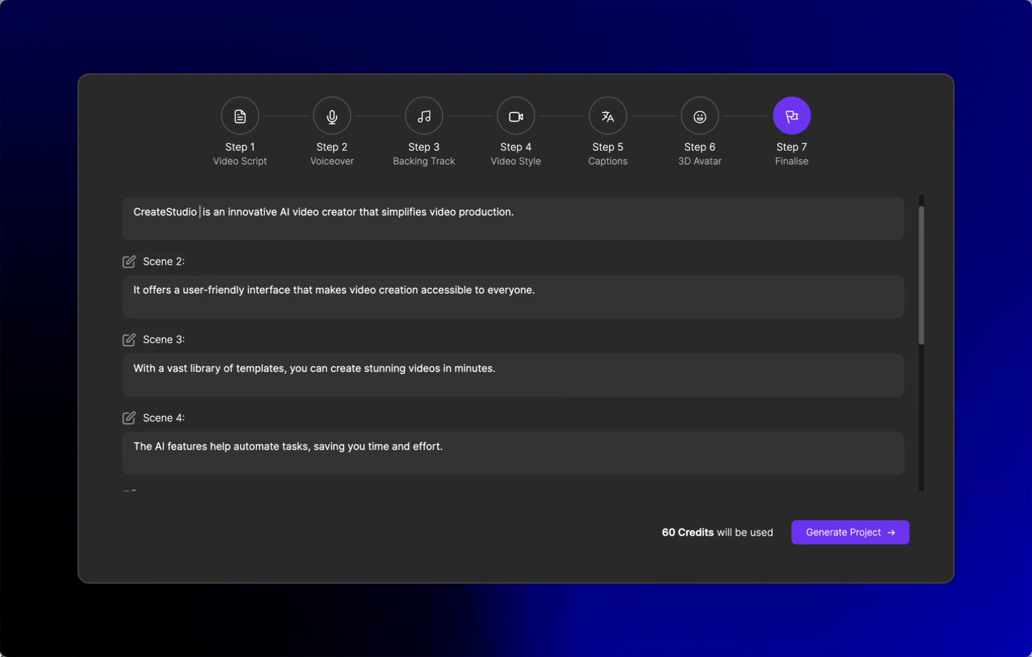
type("4")
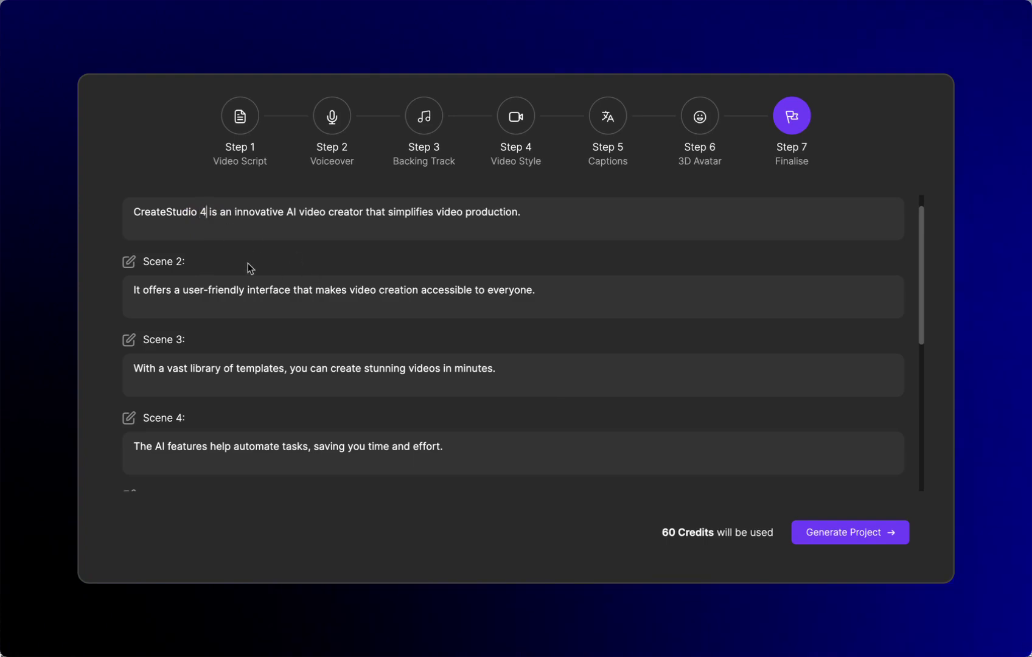
scroll(249, 267, "down", 5)
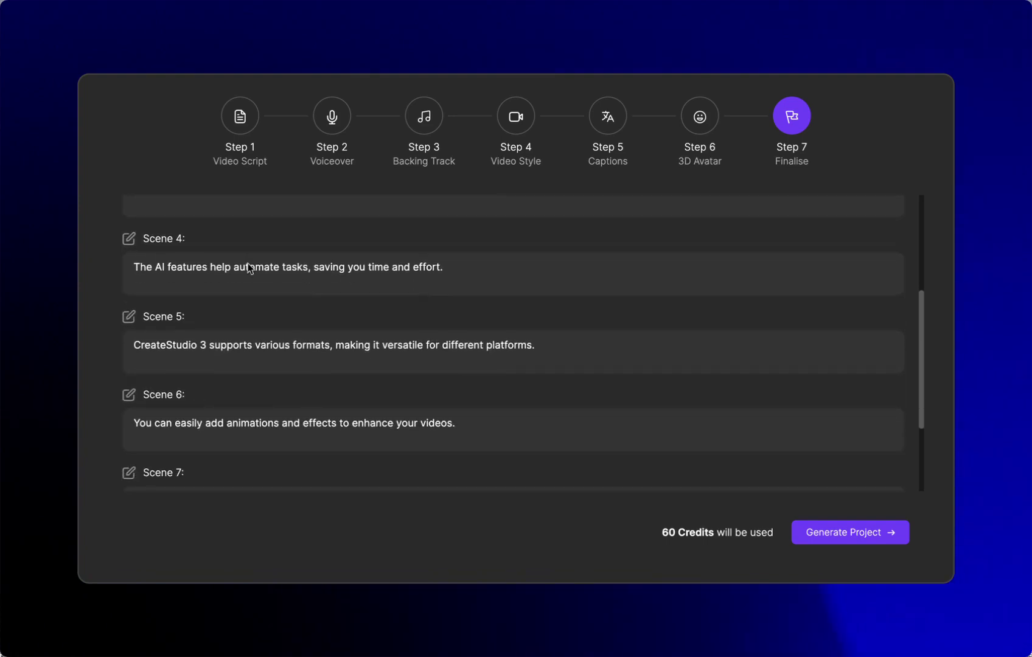
left_click(206, 348)
key("BackSpace")
type("4")
scroll(347, 368, "down", 2)
scroll(347, 369, "down", 1)
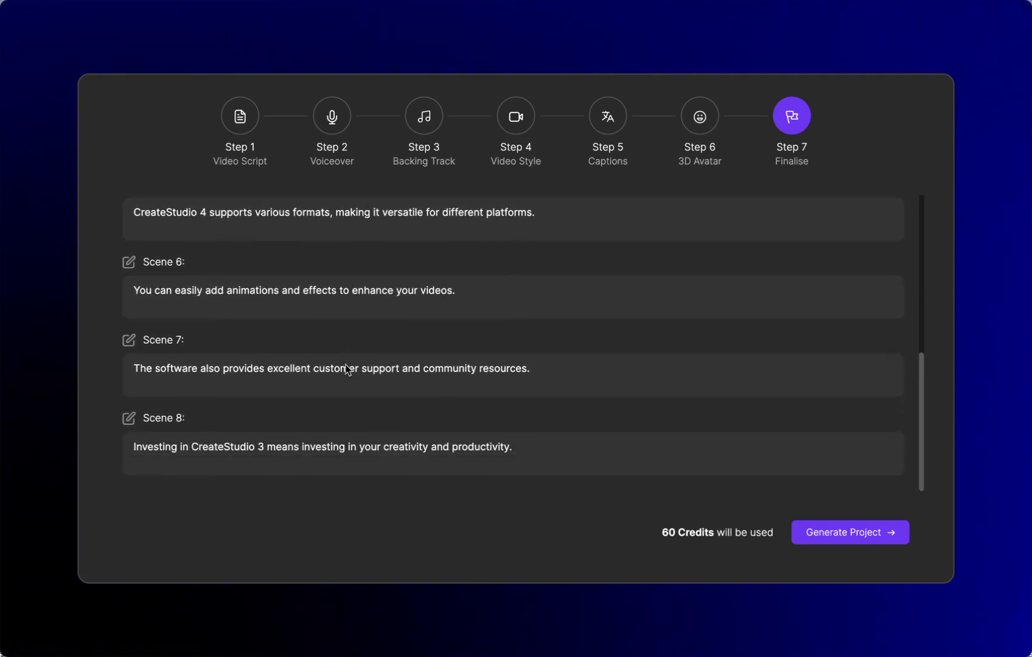
left_click(262, 448)
key("BackSpace")
type("4")
Recheck the scene texts, add "Have fun Creating!!" to the end of Scene 8 and generate the project
scroll(374, 424, "up", 5)
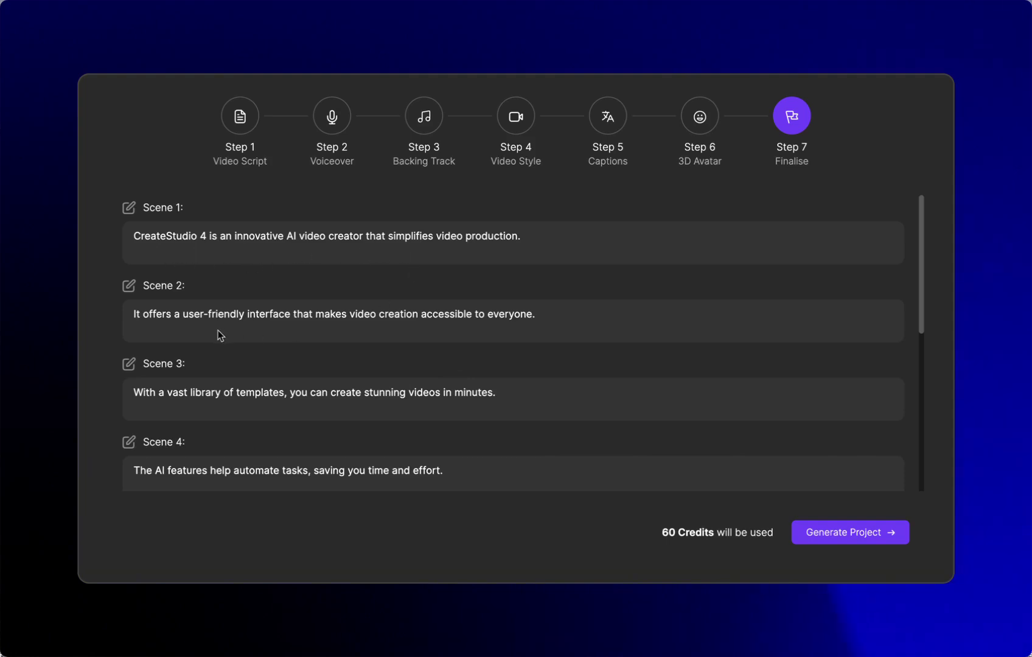
scroll(313, 414, "down", 2)
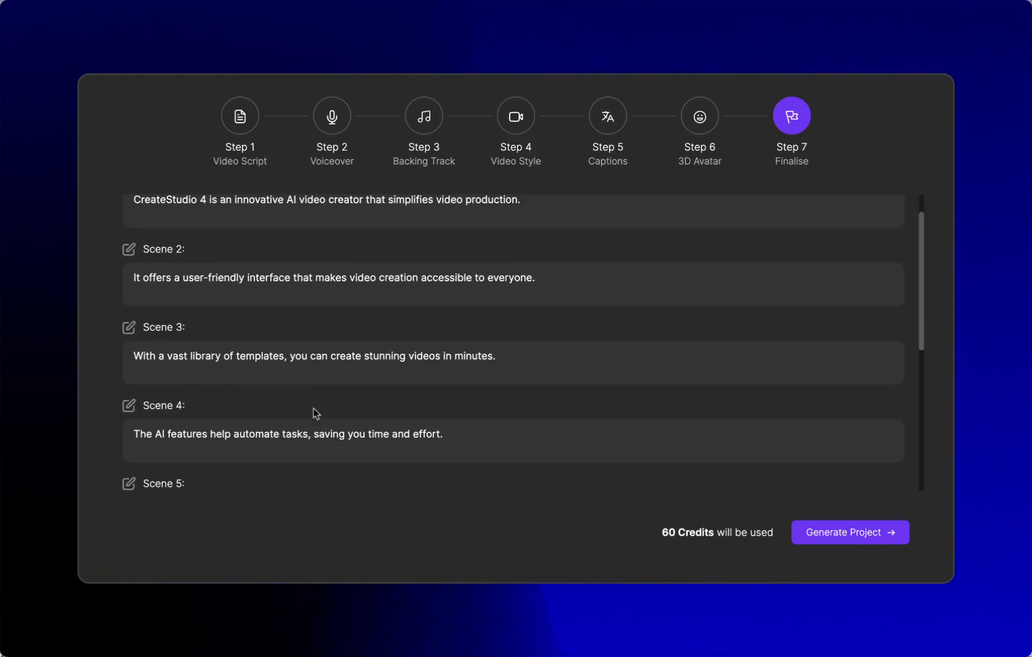
scroll(345, 419, "down", 2)
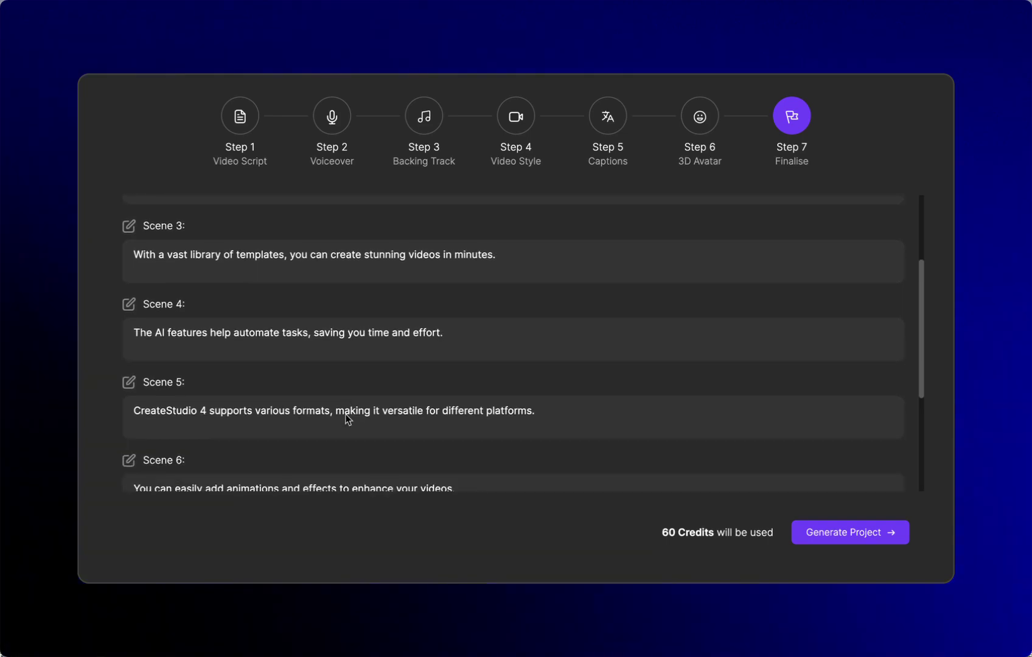
scroll(389, 435, "down", 2)
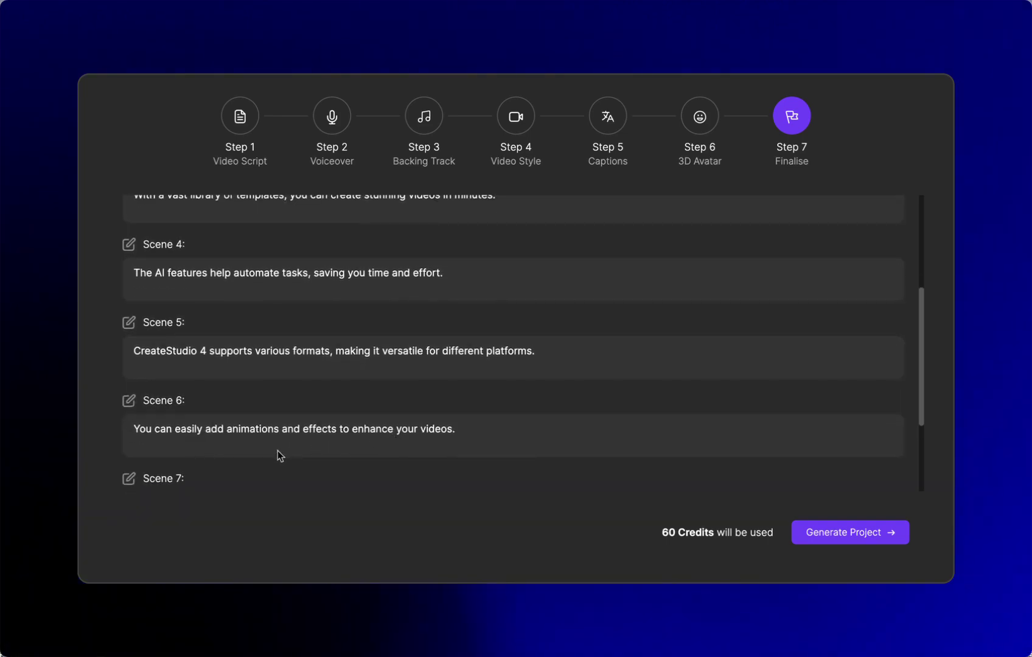
scroll(355, 450, "down", 2)
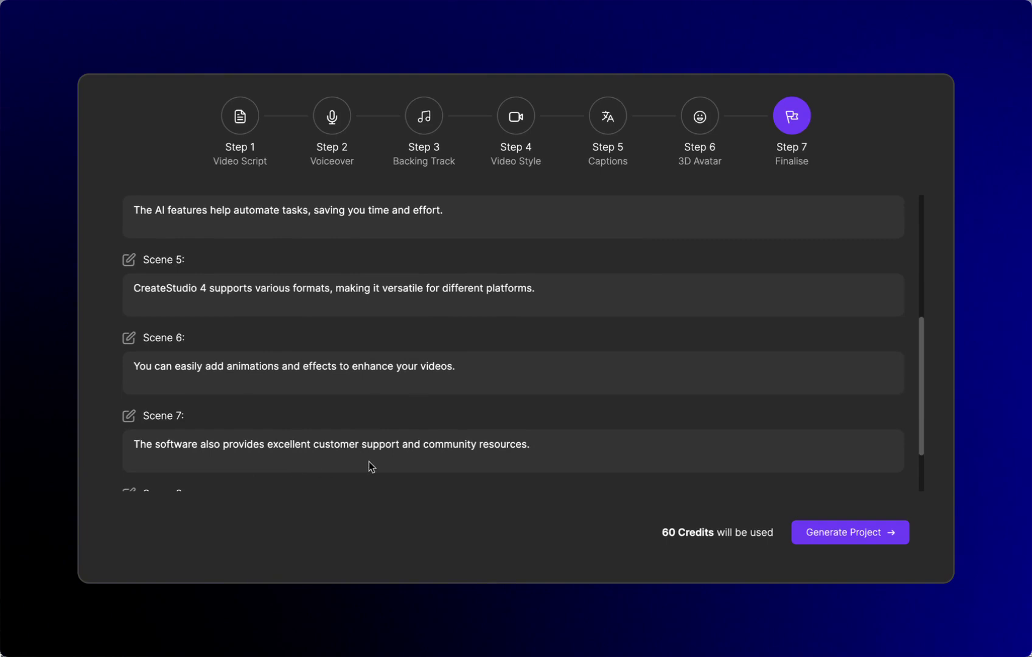
scroll(374, 466, "down", 1)
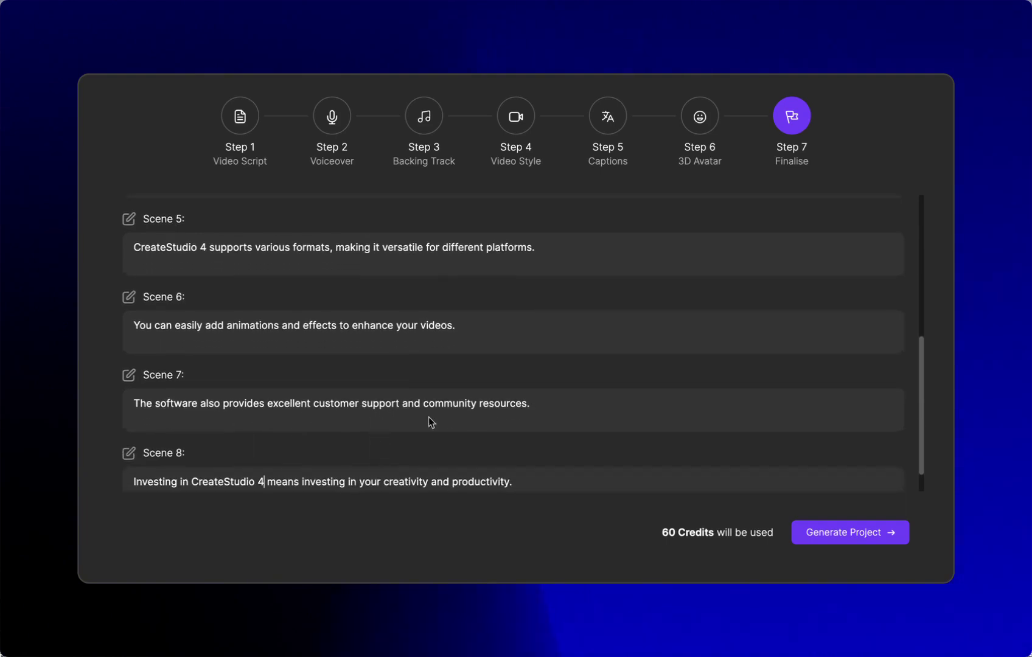
scroll(352, 417, "down", 1)
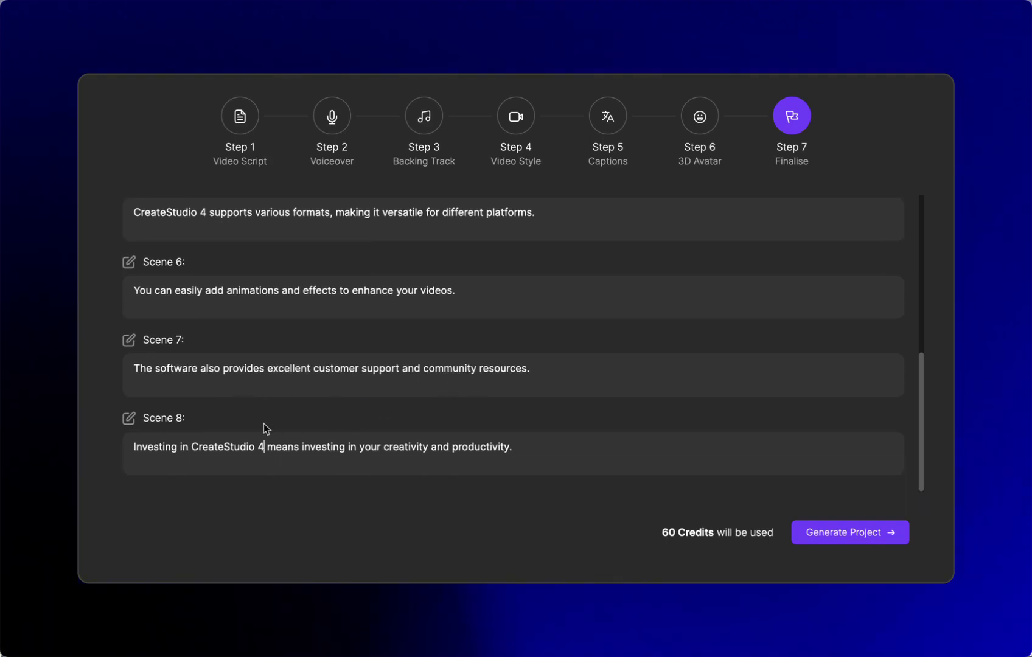
left_click(263, 448)
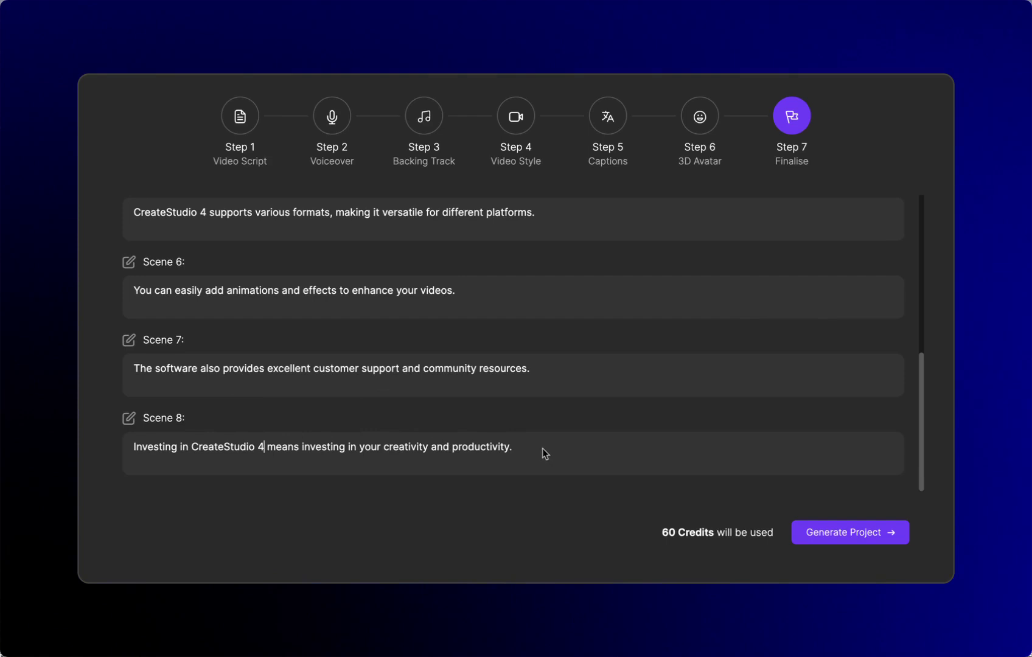
left_click(573, 450)
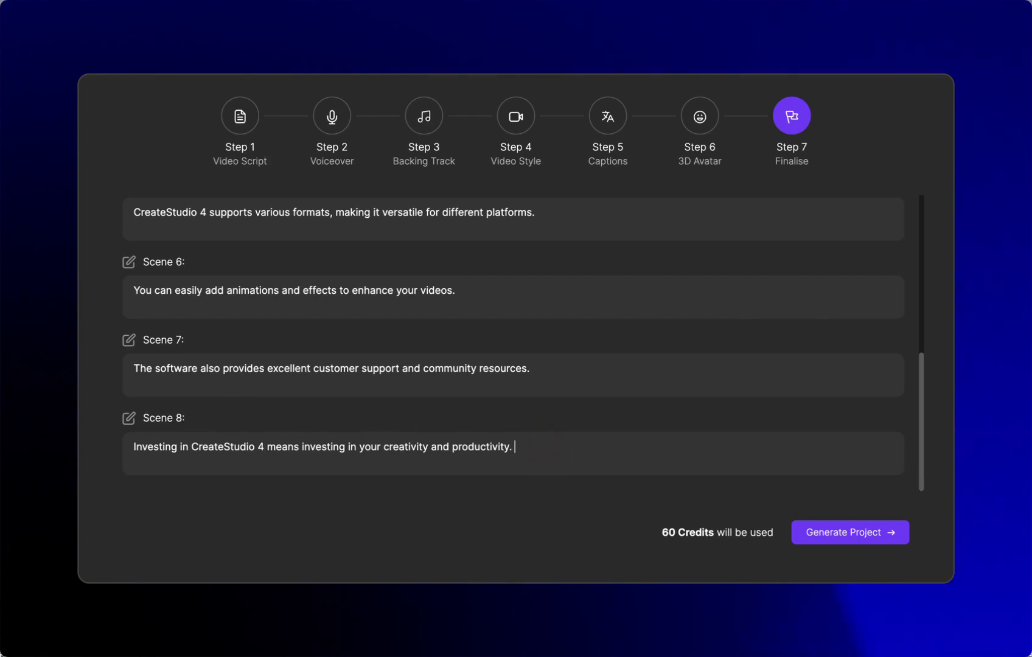
type("Have fun")
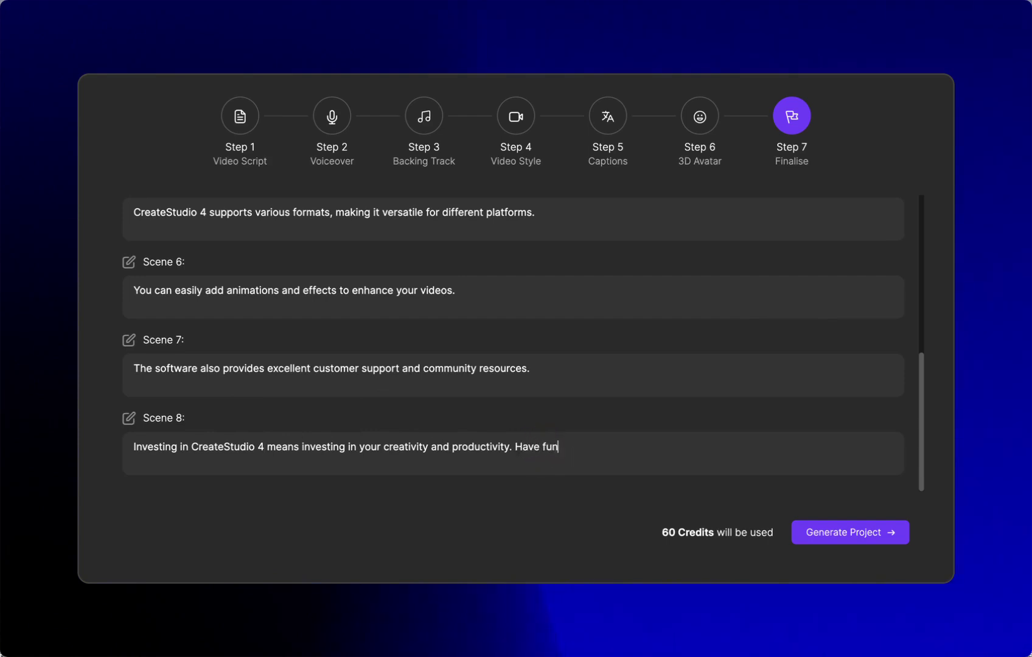
type(" Creating!!")
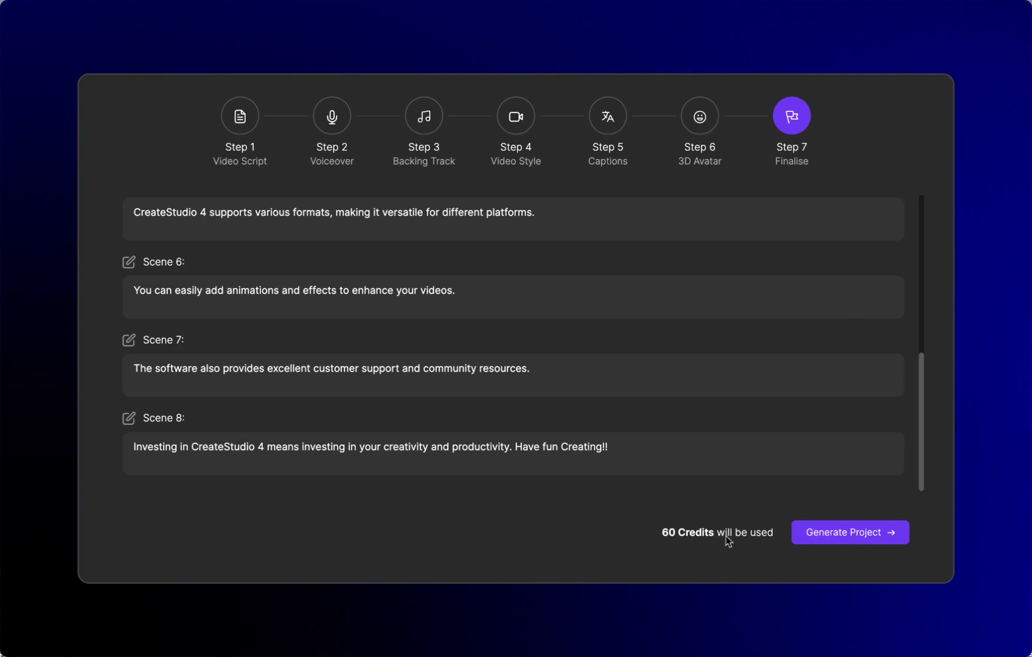
left_click(870, 535)
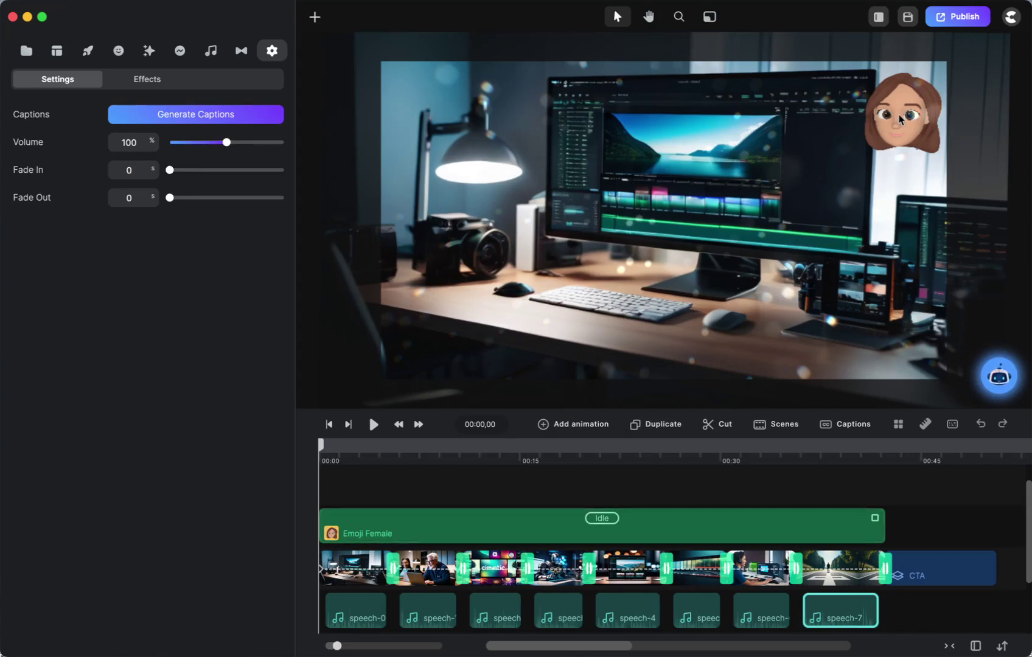
Hide the Emoji Female avatar track in the timeline and show it again
left_click(493, 532)
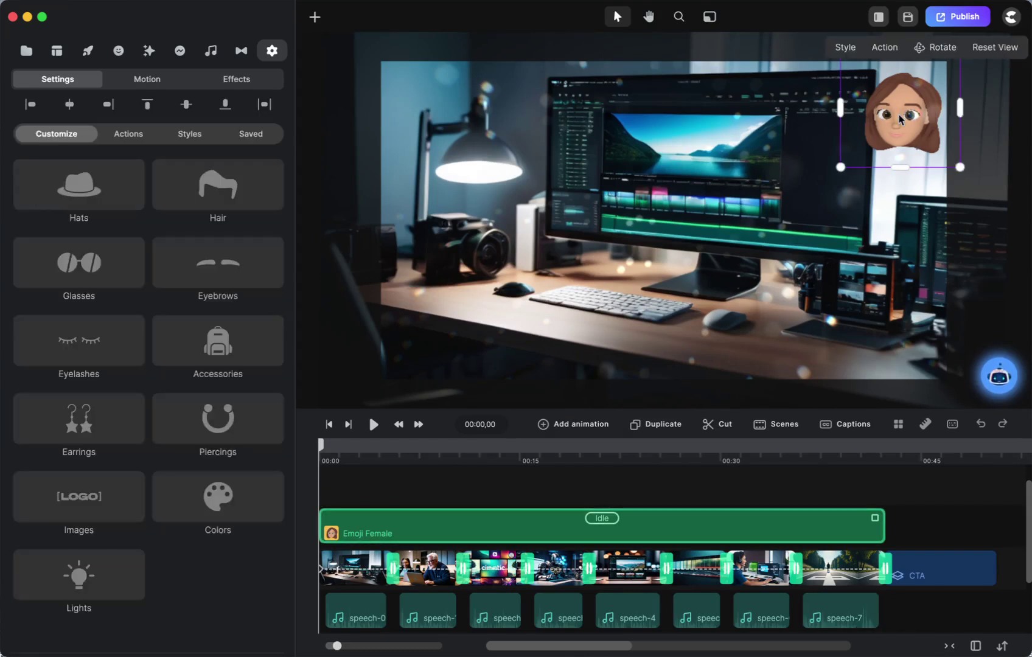
right_click(443, 534)
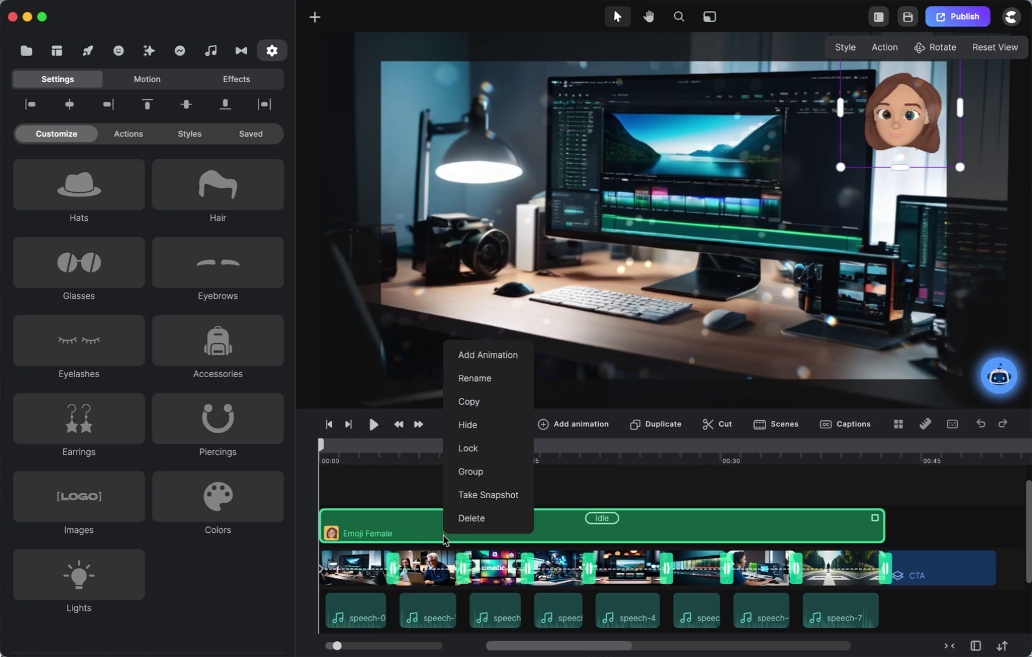
left_click(461, 427)
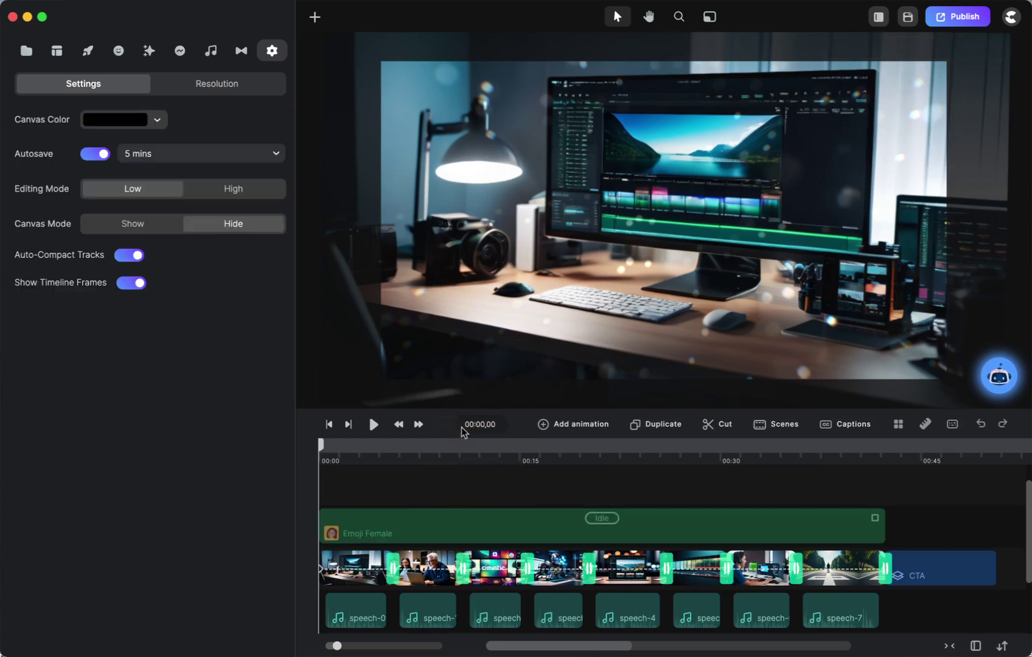
right_click(388, 533)
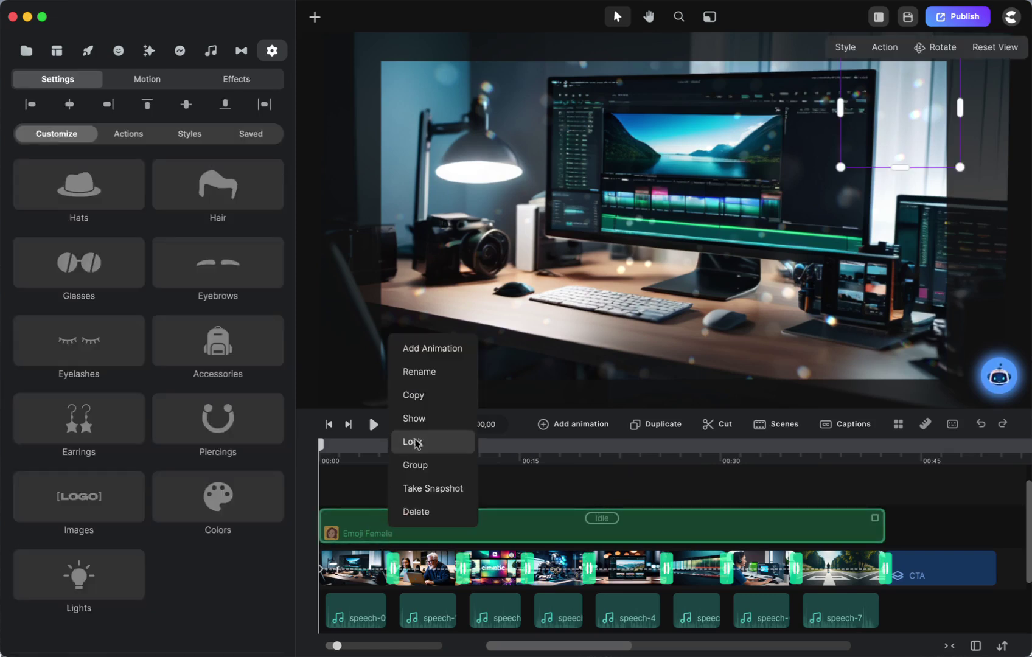
left_click(413, 418)
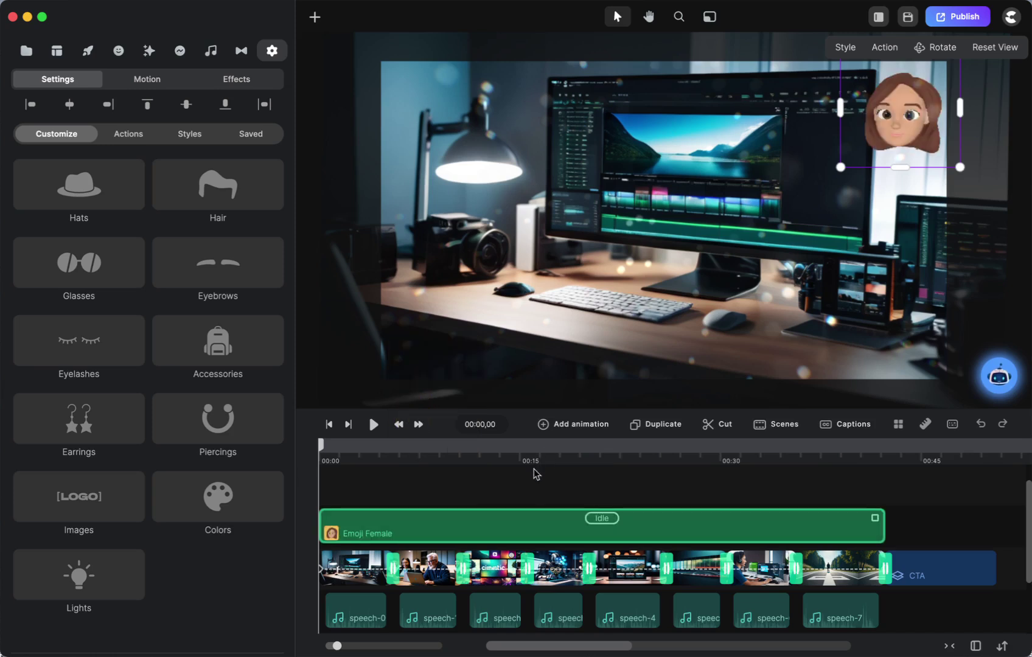
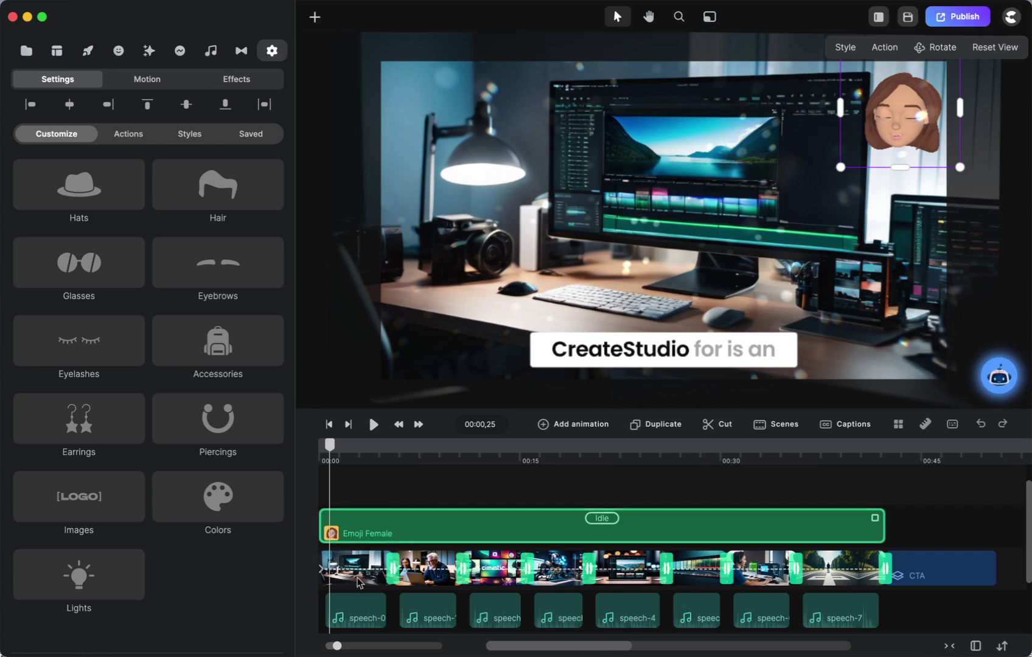
Open the captions of the speech-0 clip for editing, try the Giraffe Style preset and reapply Clean & simple
left_click(350, 612)
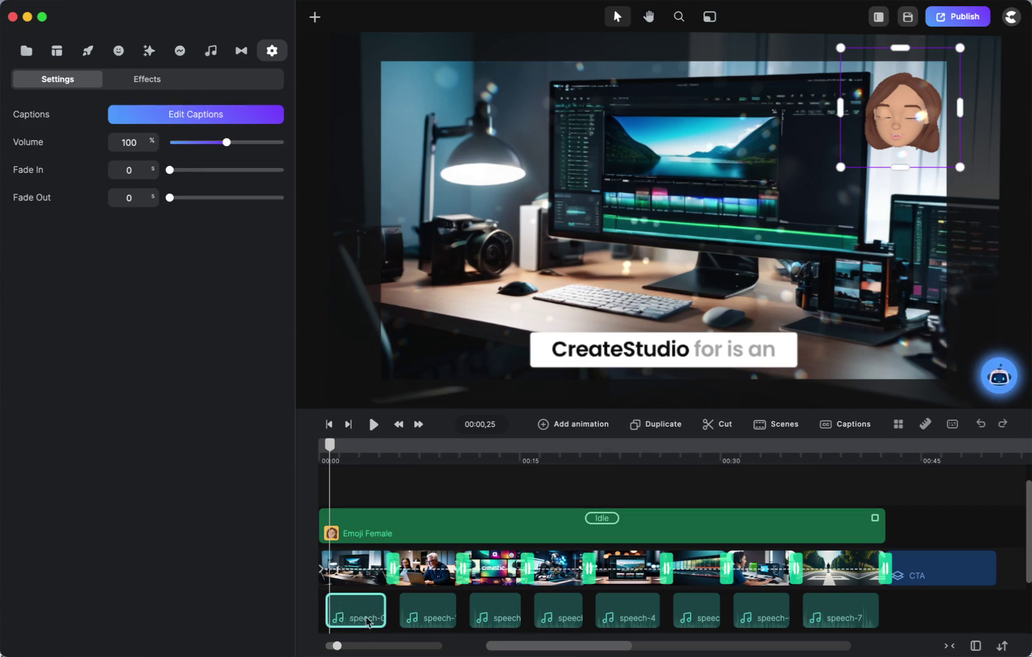
left_click(179, 115)
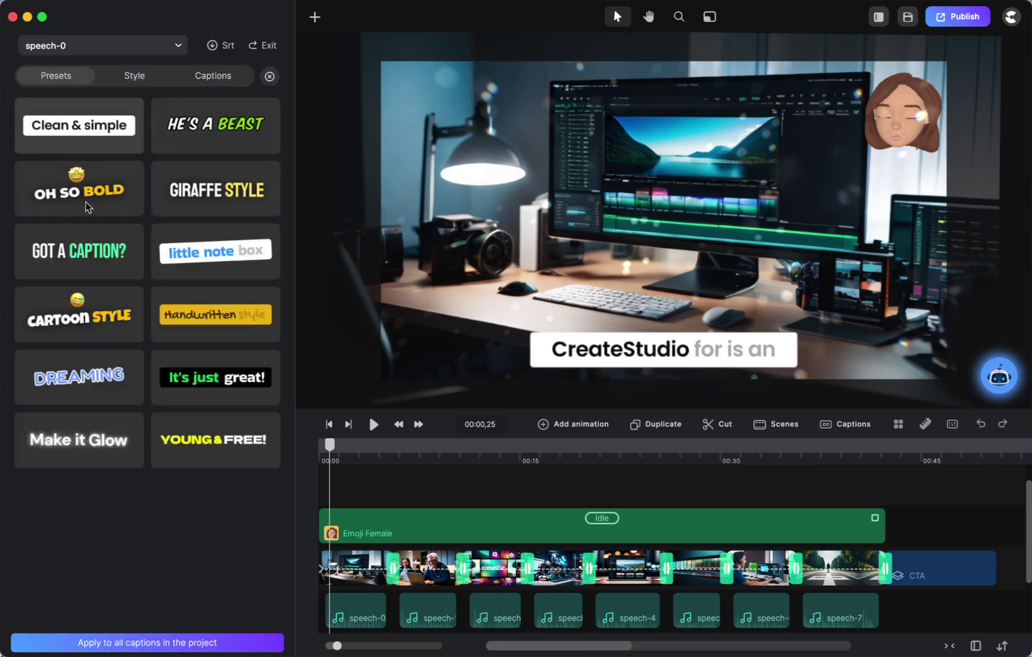
left_click(197, 201)
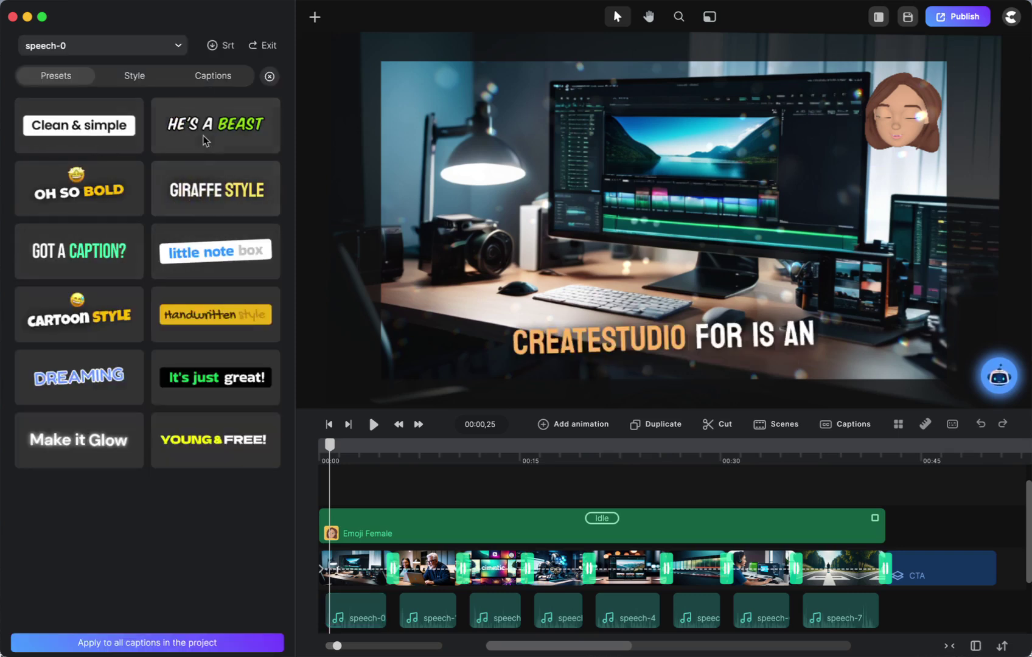
left_click(119, 134)
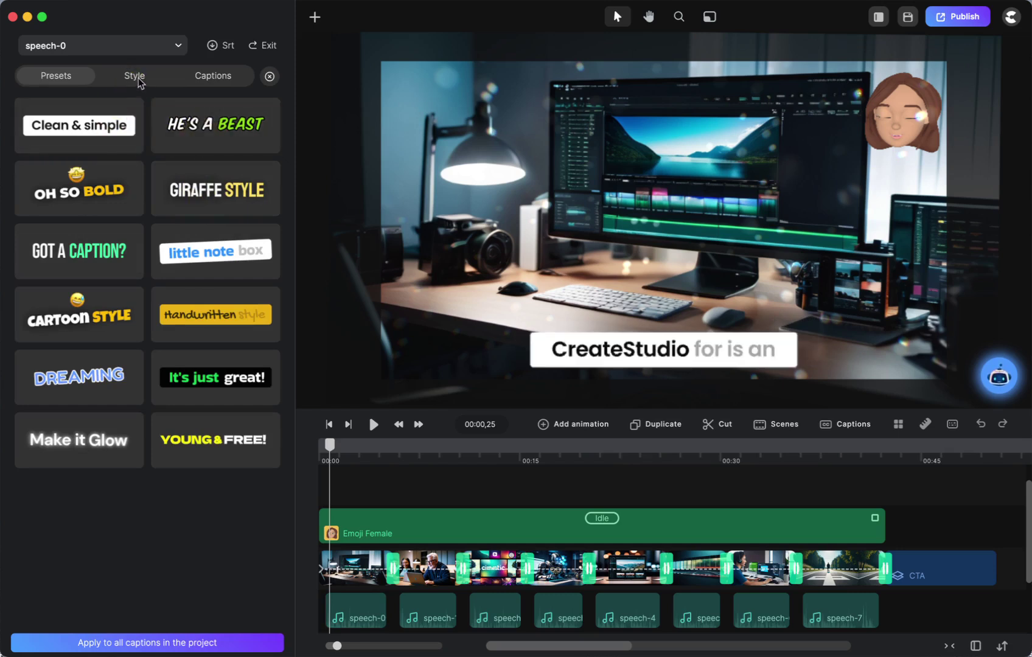
Look through the caption style settings, try the Top and Center positions and return the position to Bottom
left_click(134, 76)
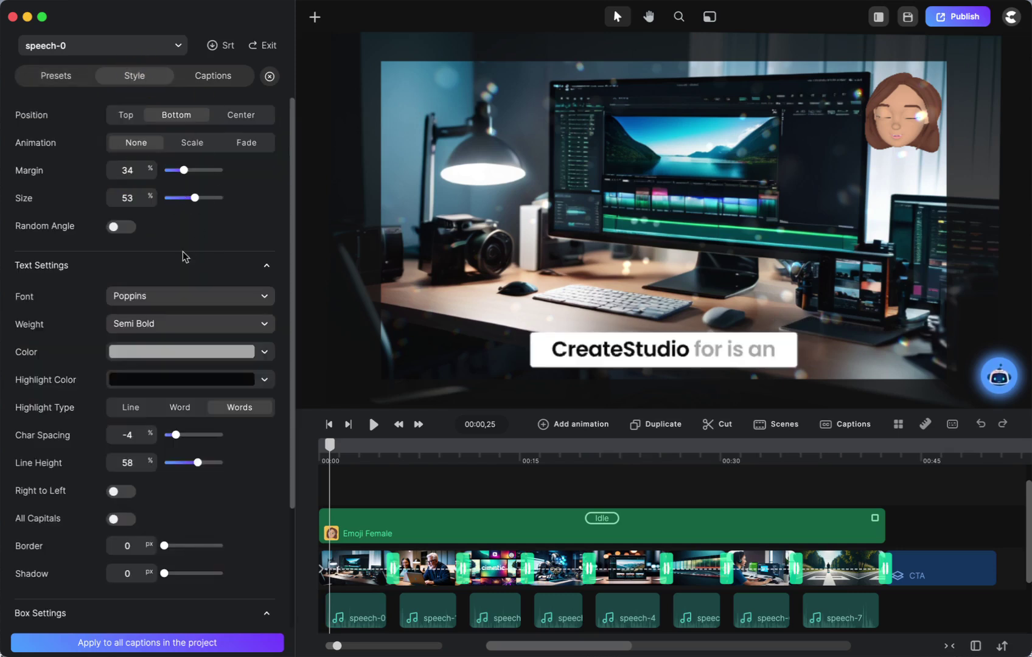
scroll(139, 191, "down", 5)
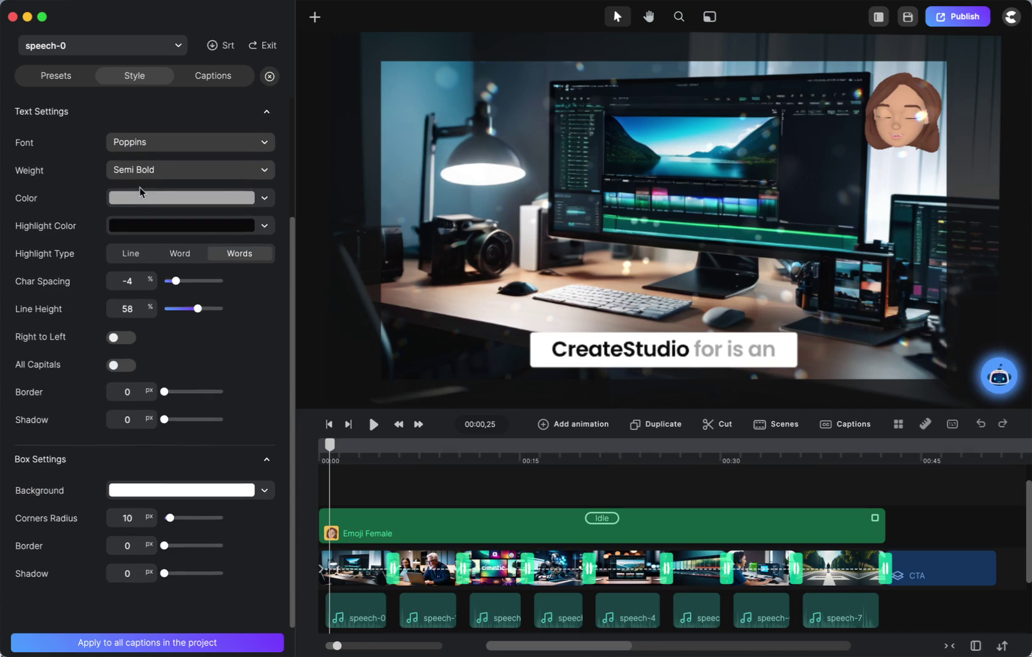
scroll(140, 191, "up", 5)
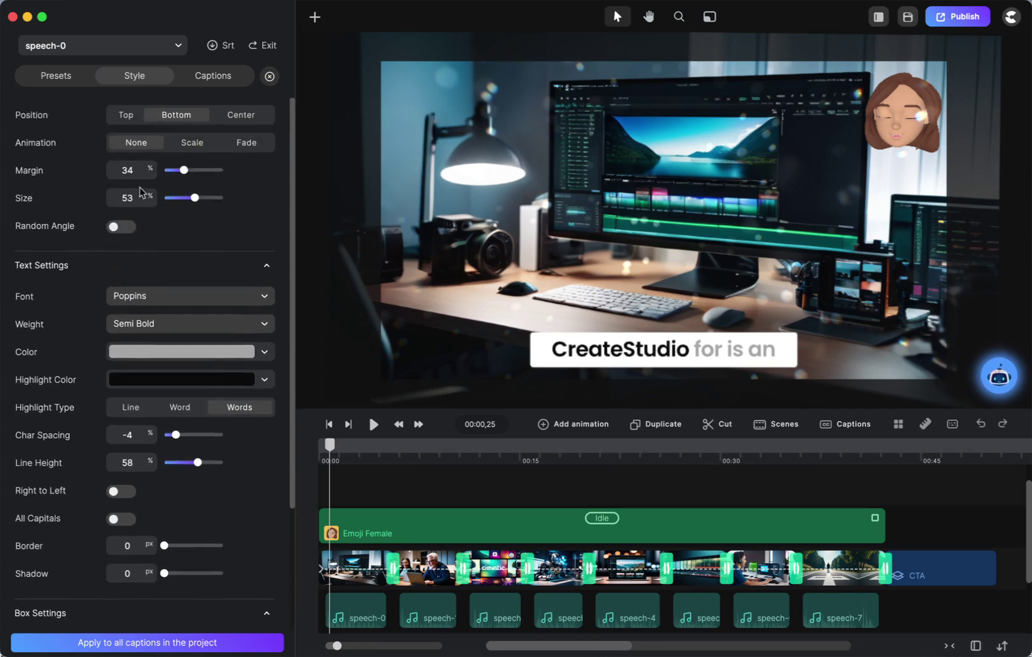
left_click(131, 117)
left_click(250, 117)
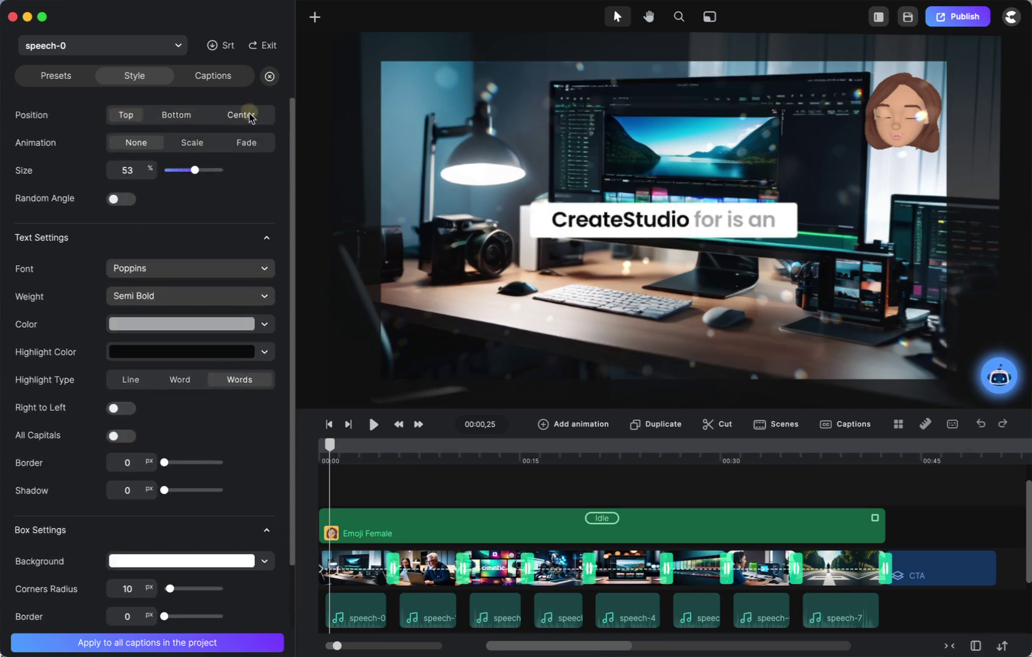
left_click(178, 116)
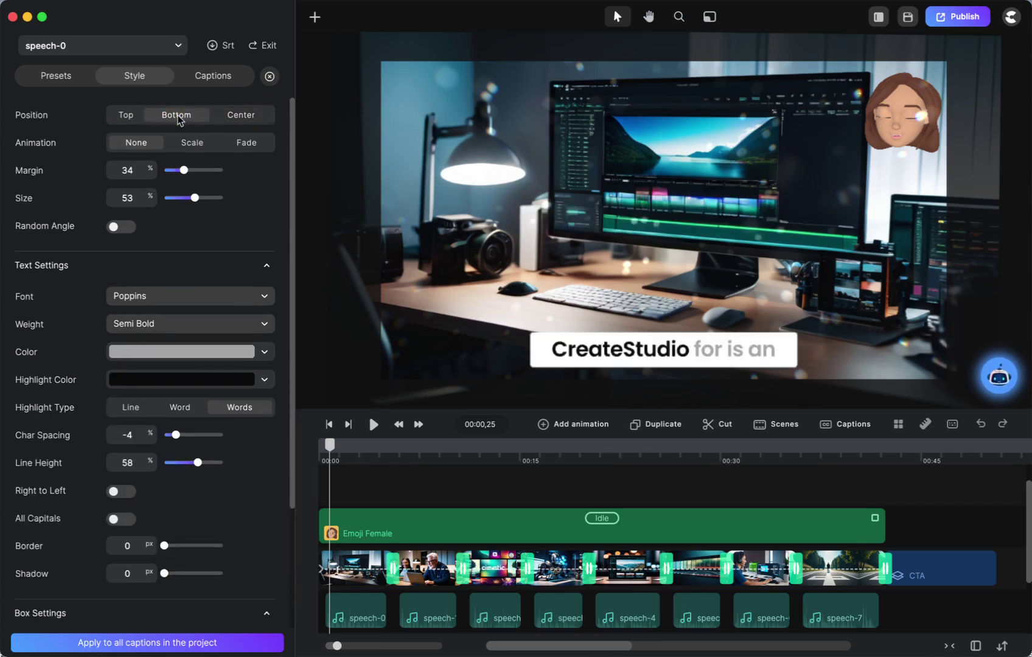
Replace "for" with "4" in the first caption of speech-0 and play the video to preview it
left_click(212, 75)
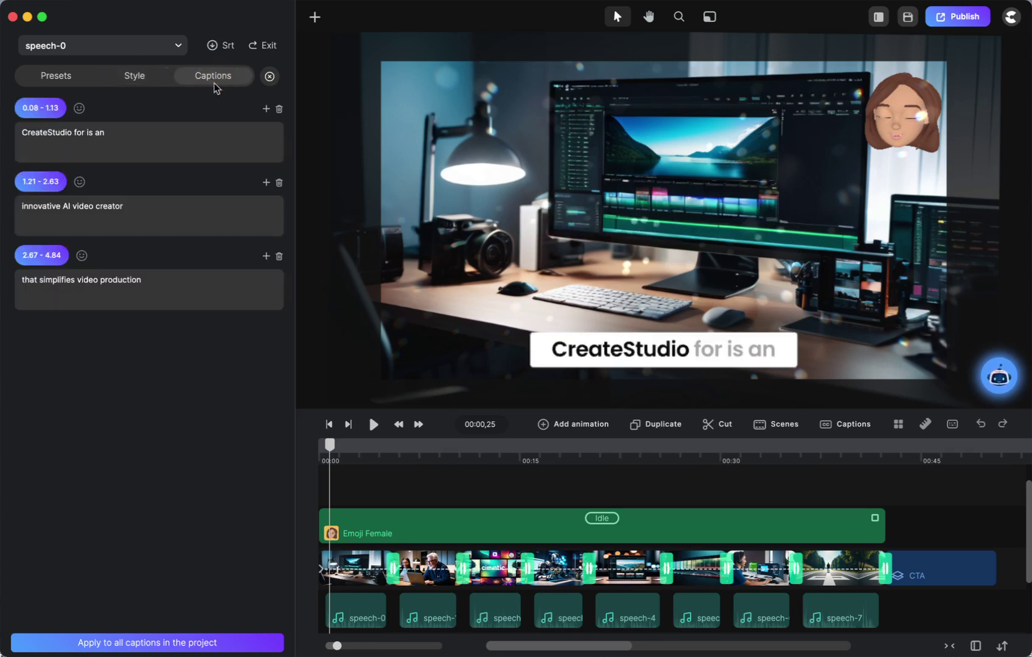
left_click(77, 134)
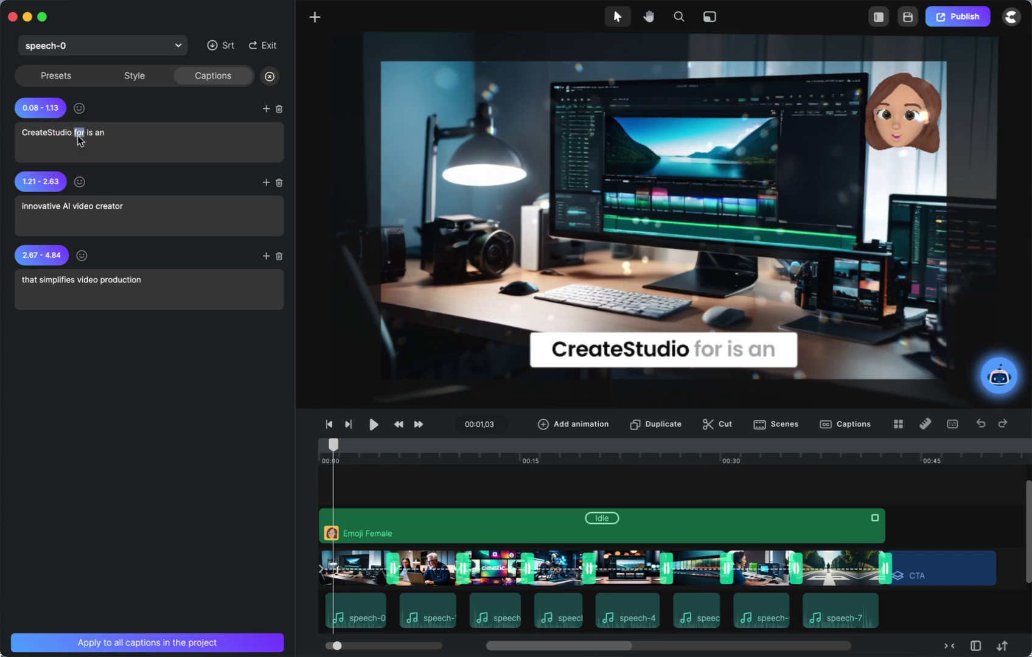
type("4")
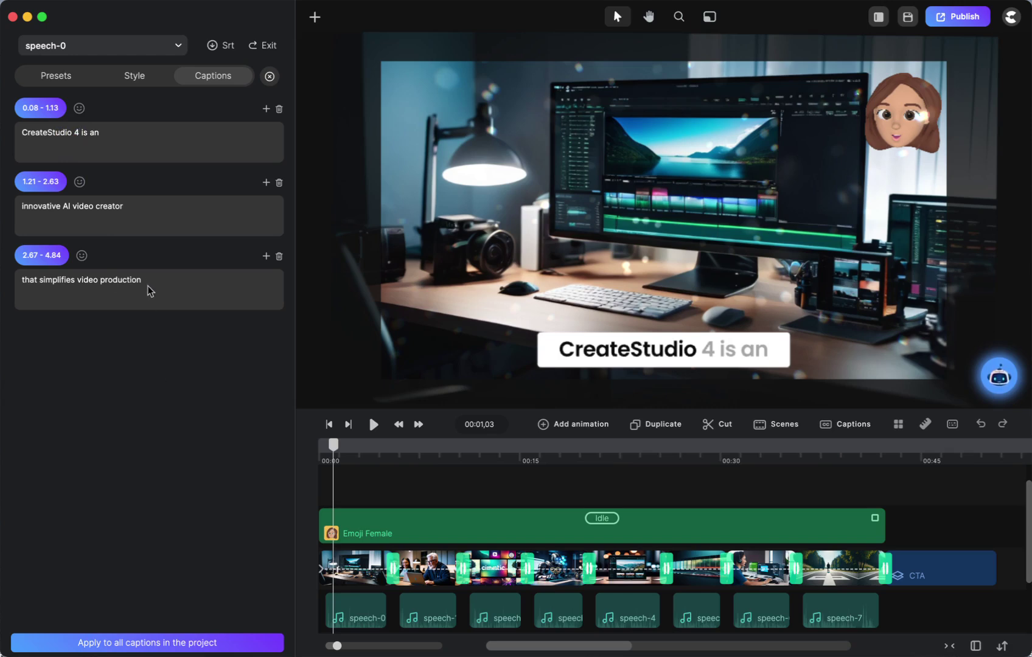
left_click(372, 425)
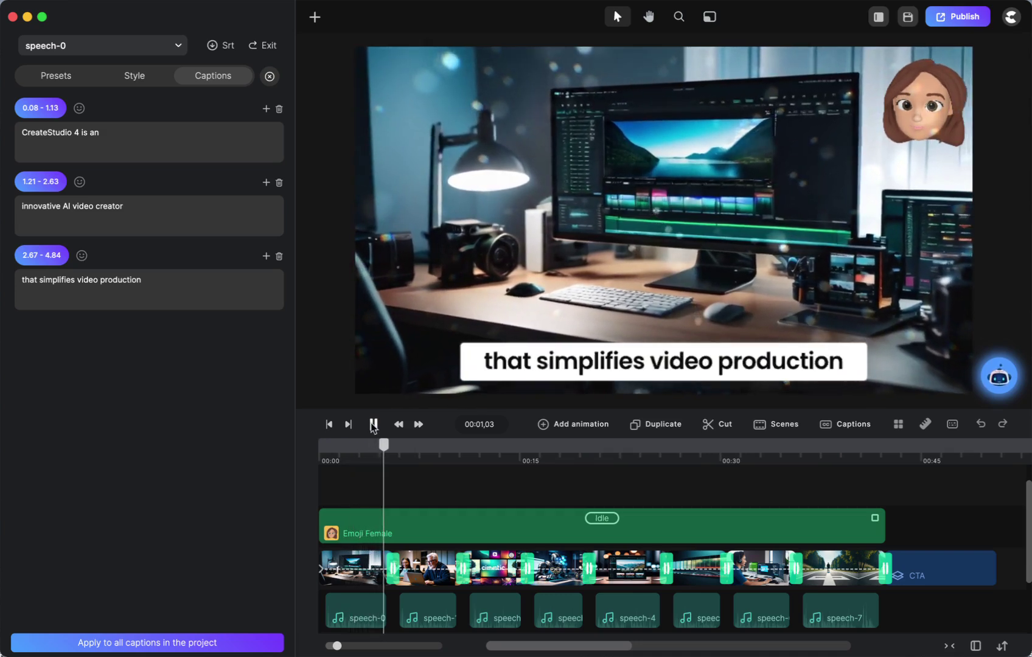
Add a period after "that simplifies video production" in the speech-0 captions and play the video on into the second clip
left_click(373, 424)
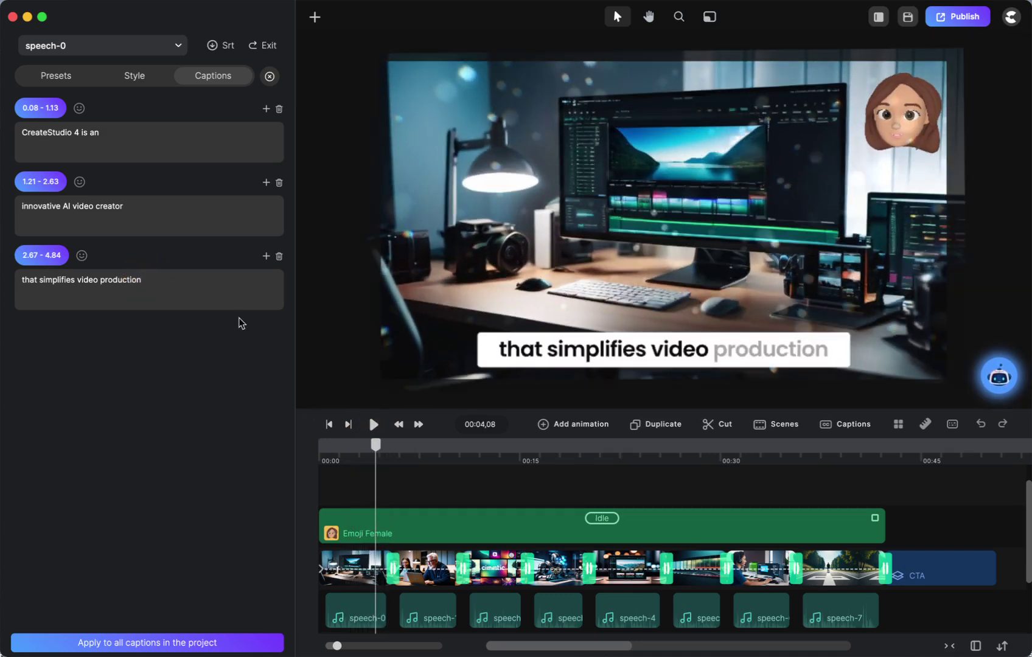
type(".")
left_click(373, 426)
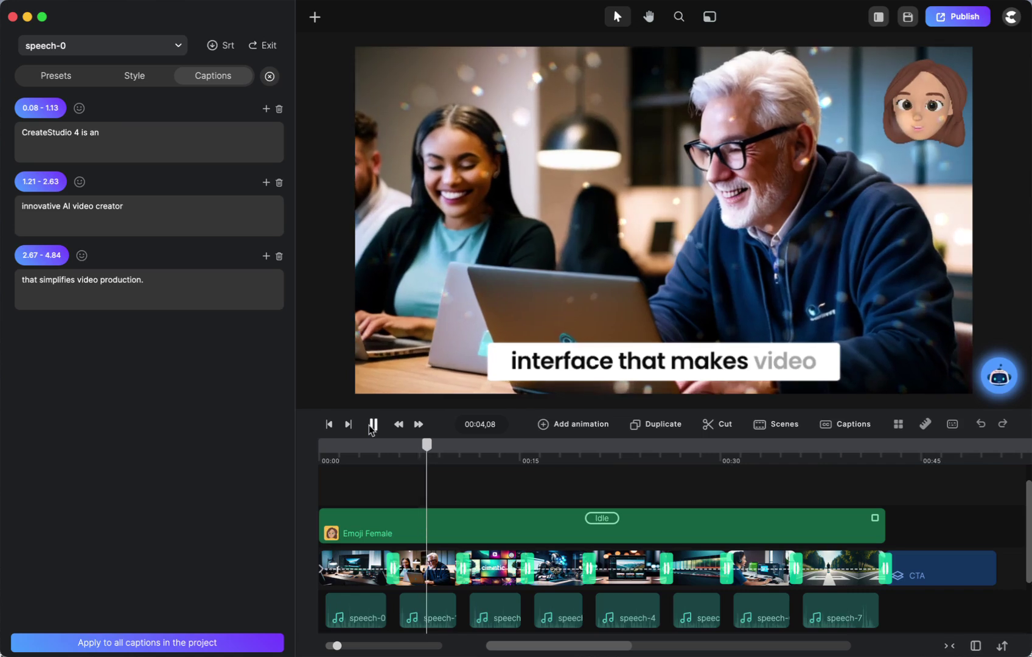
left_click(373, 425)
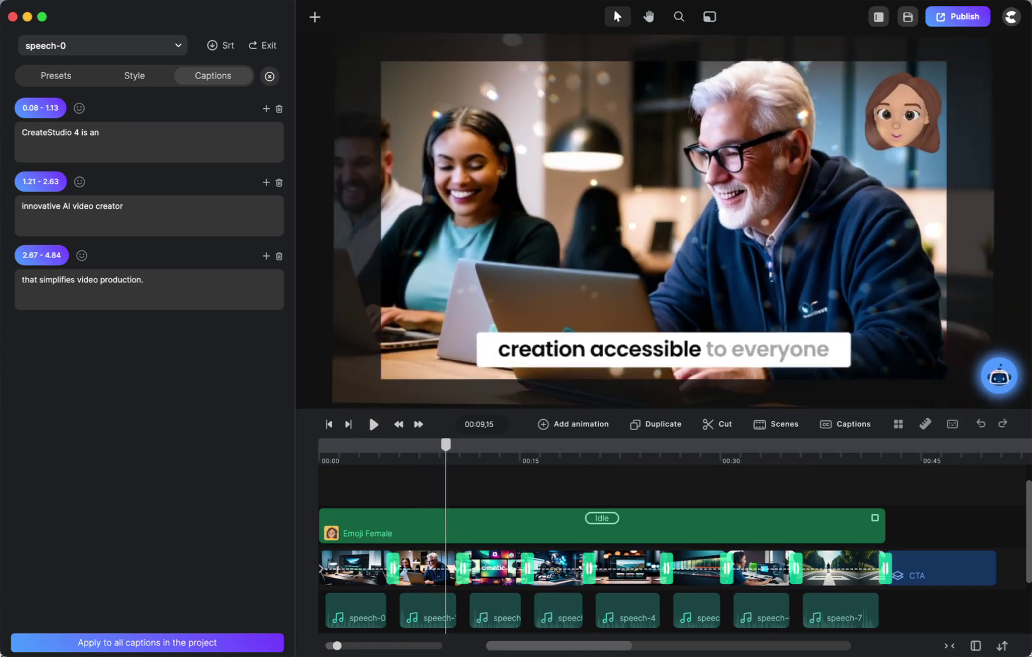
Open the captions of the speech-2 clip and add a period after "minutes" in the last caption
left_click(494, 619)
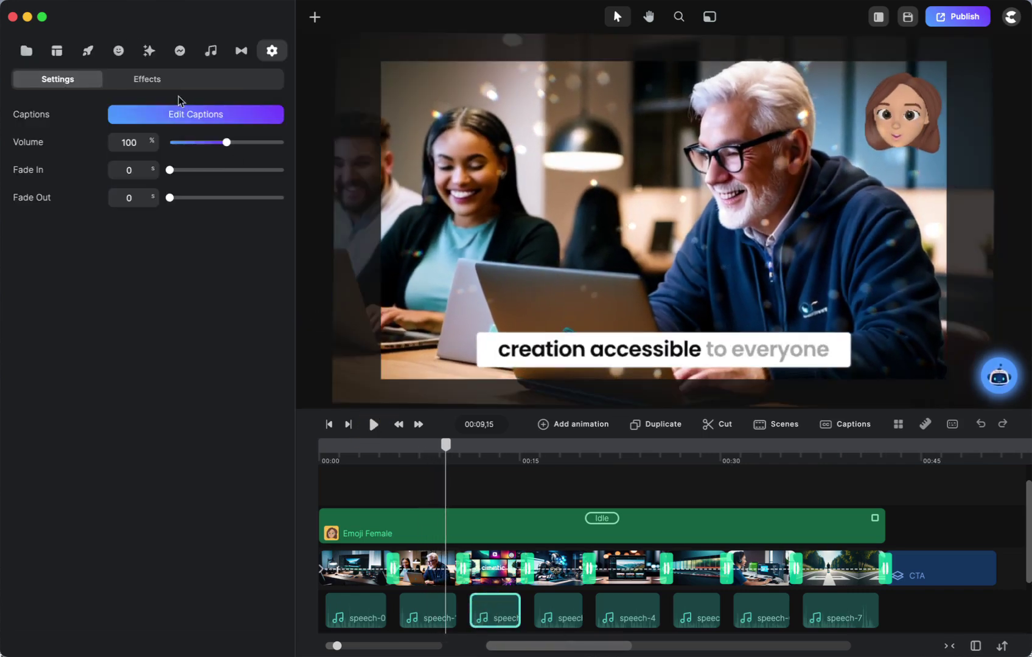
left_click(187, 115)
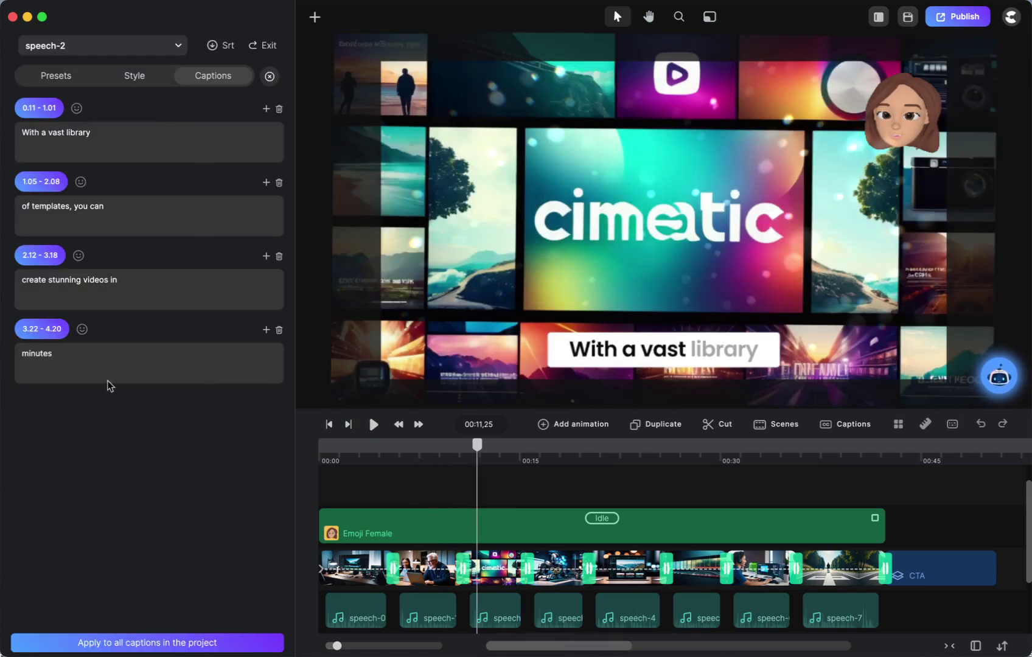
left_click(75, 357)
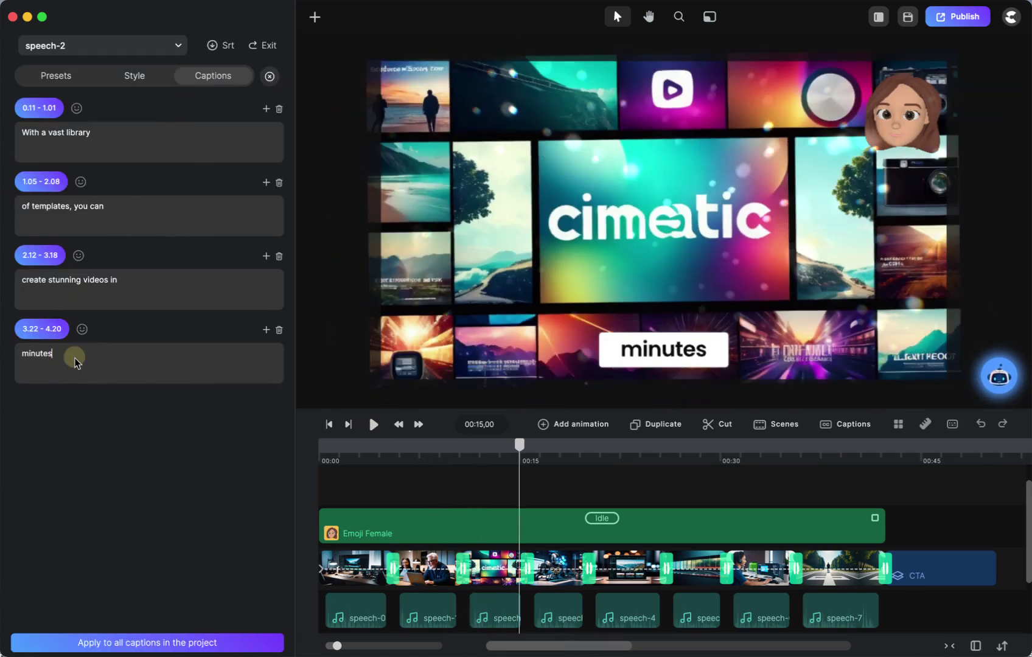
type(".")
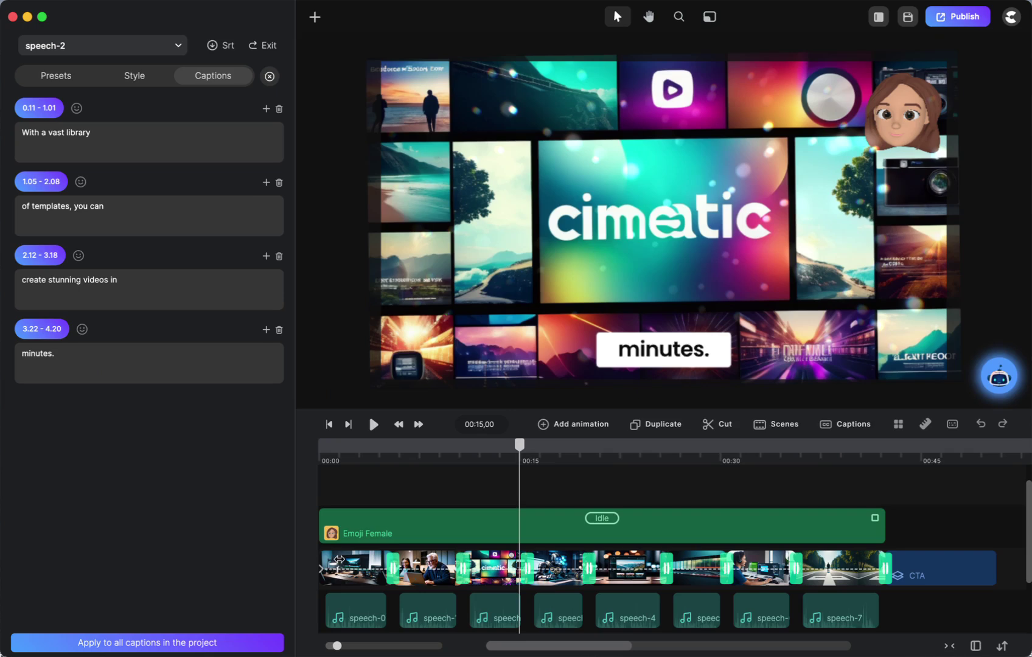
Open the captions of the speech-1 clip and add a period after "creation accessible to everyone"
left_click(432, 609)
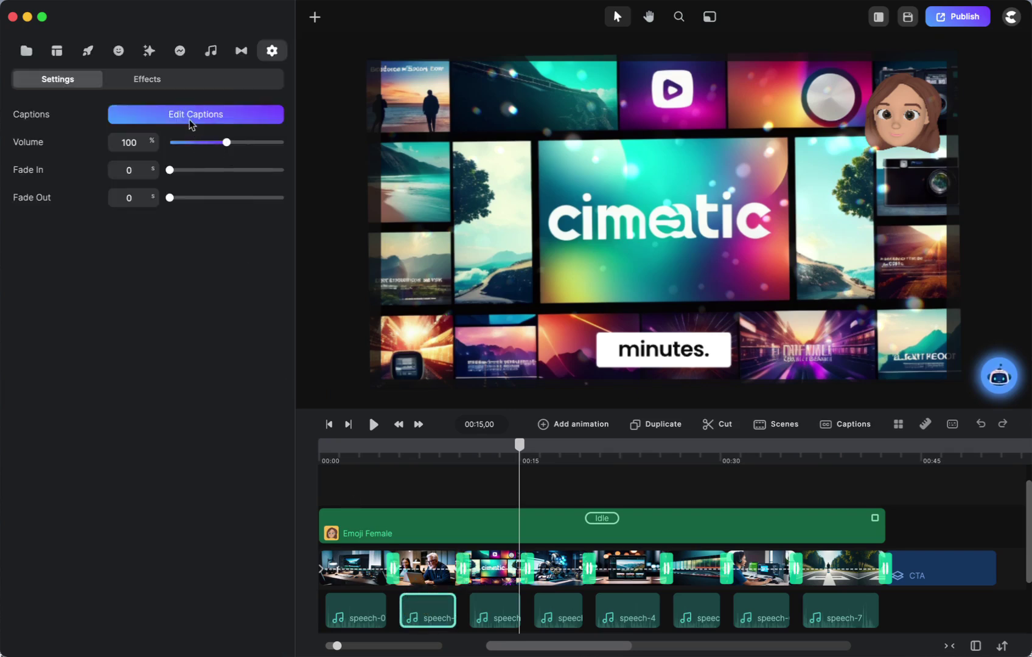
left_click(194, 115)
left_click(157, 286)
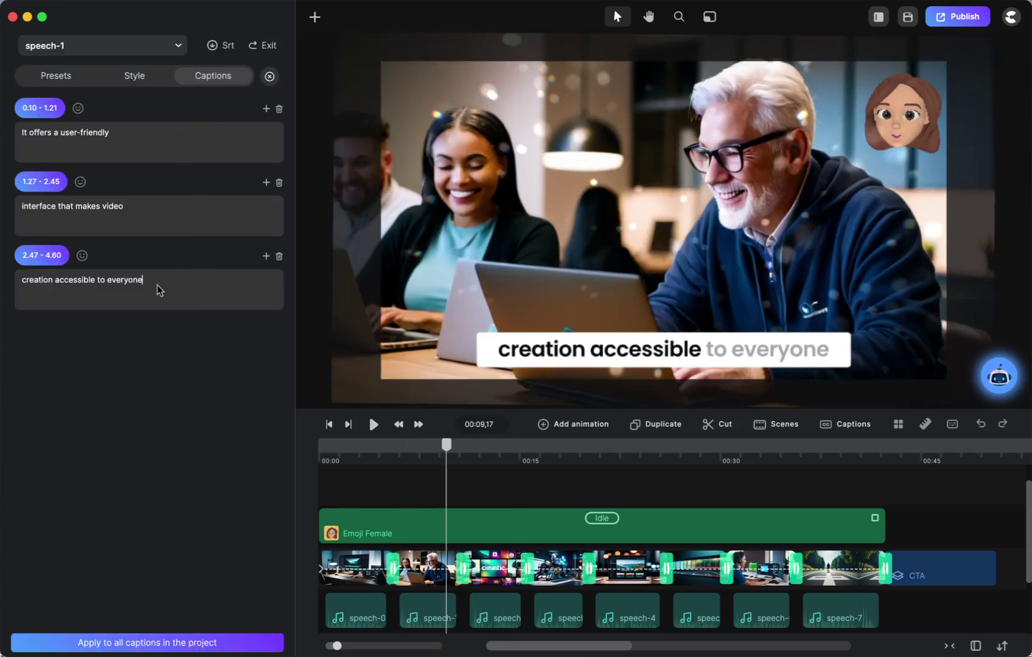
type(".")
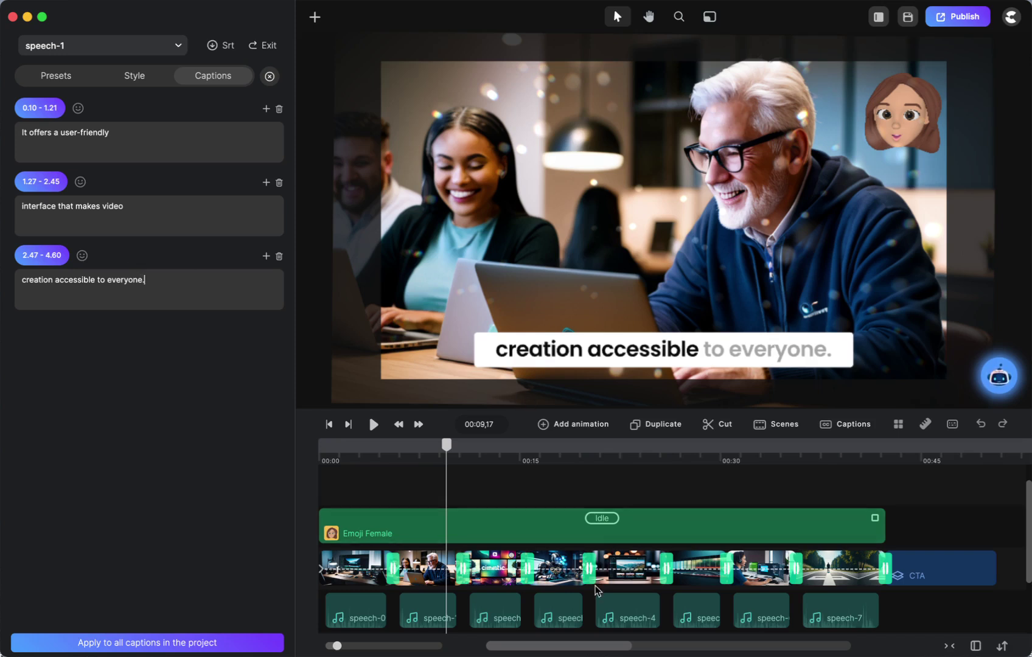
Open the captions of the speech-3 clip and add a period after "time and effort"
left_click(559, 617)
left_click(191, 115)
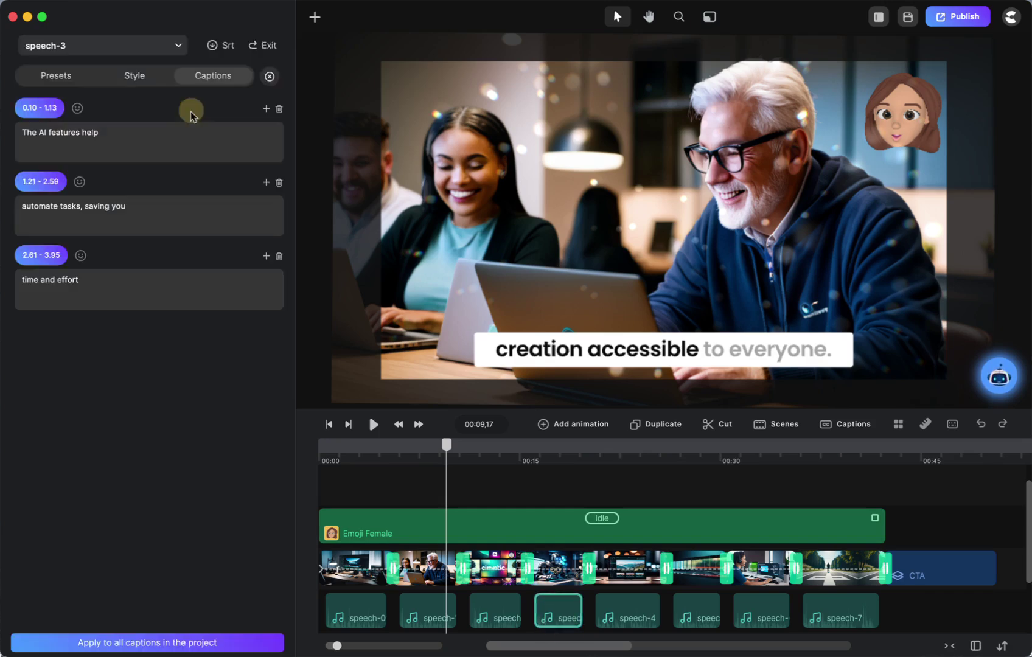
left_click(112, 282)
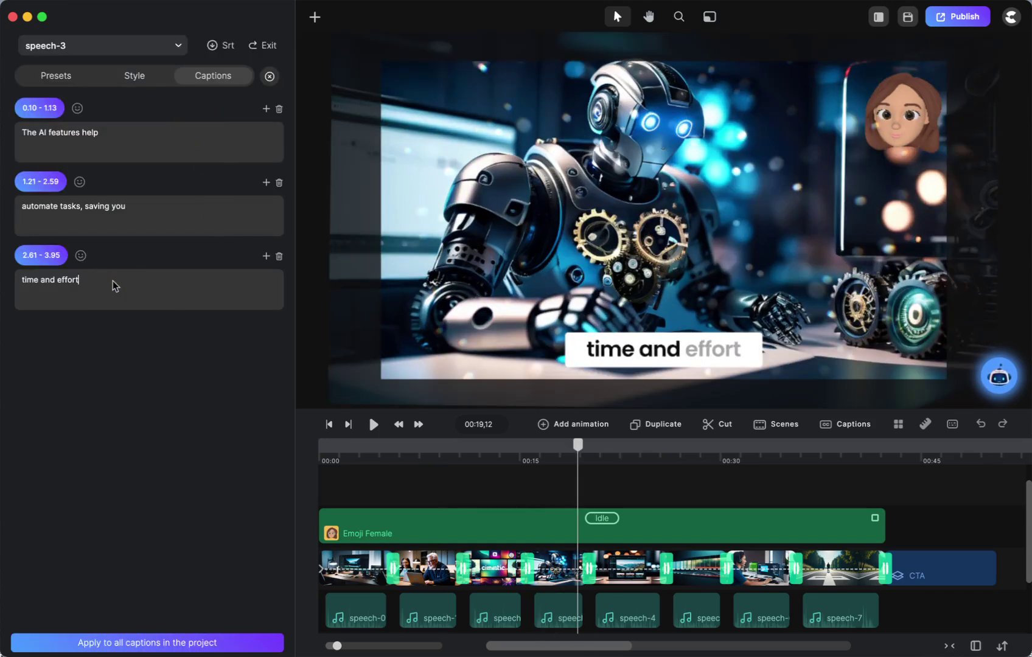
type(".")
Open the captions of the speech-4 clip and add a period after "versatile for different platforms"
left_click(637, 617)
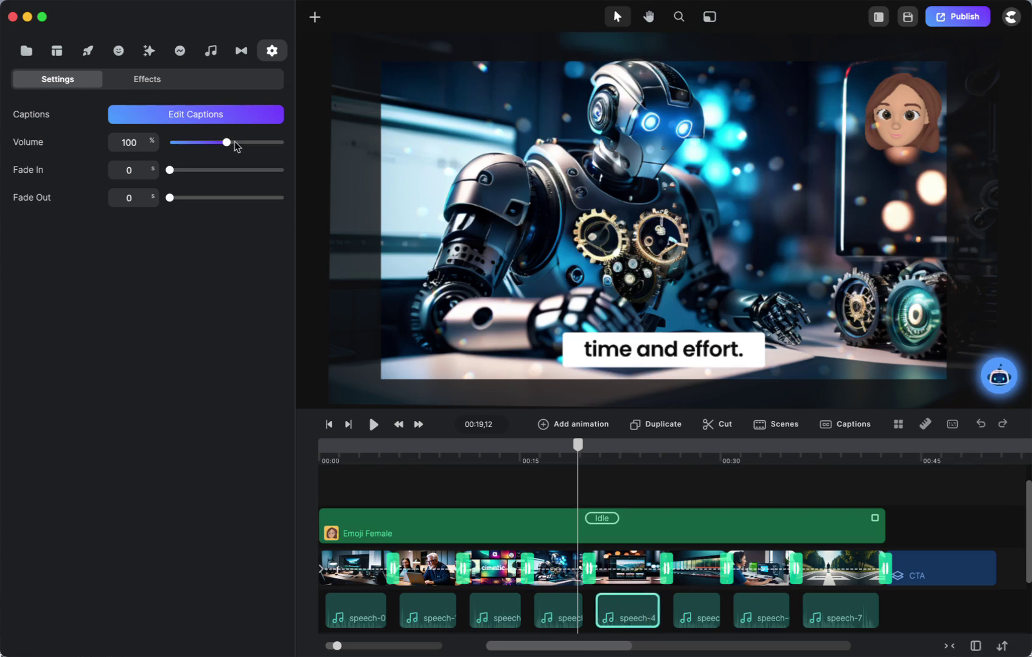
left_click(228, 117)
left_click(169, 283)
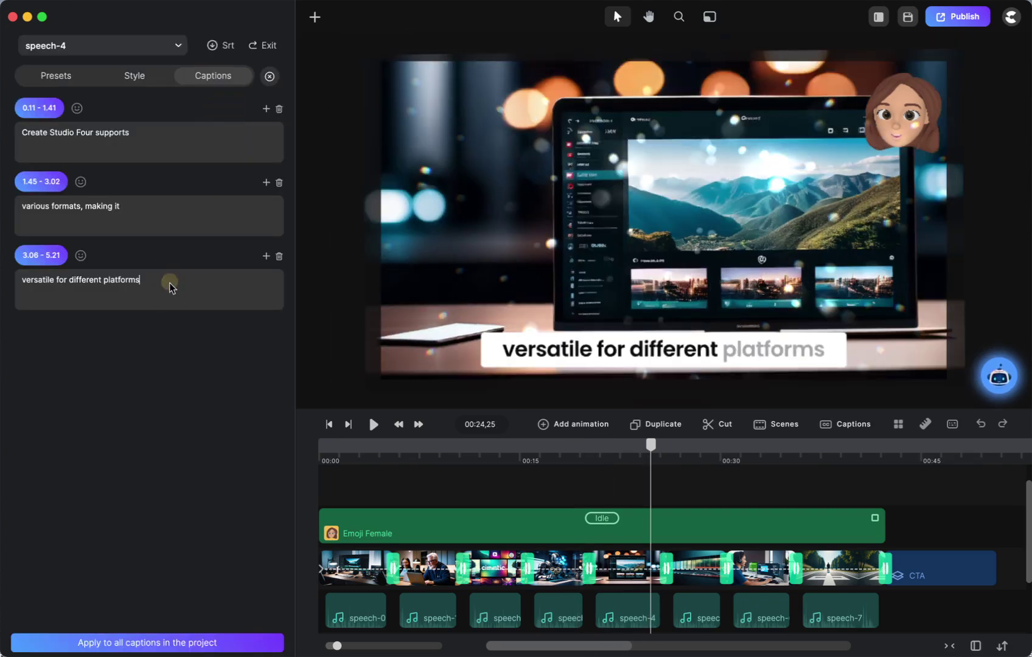
type(".")
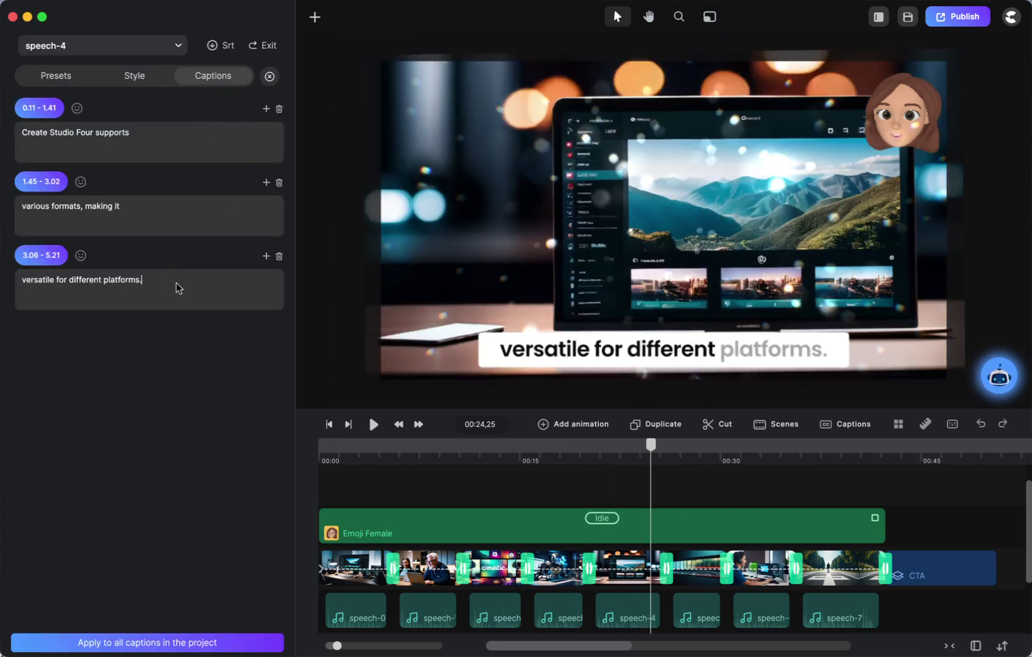
Open the captions of the speech-5 clip and add a period after "enhance your videos"
left_click(693, 607)
left_click(164, 114)
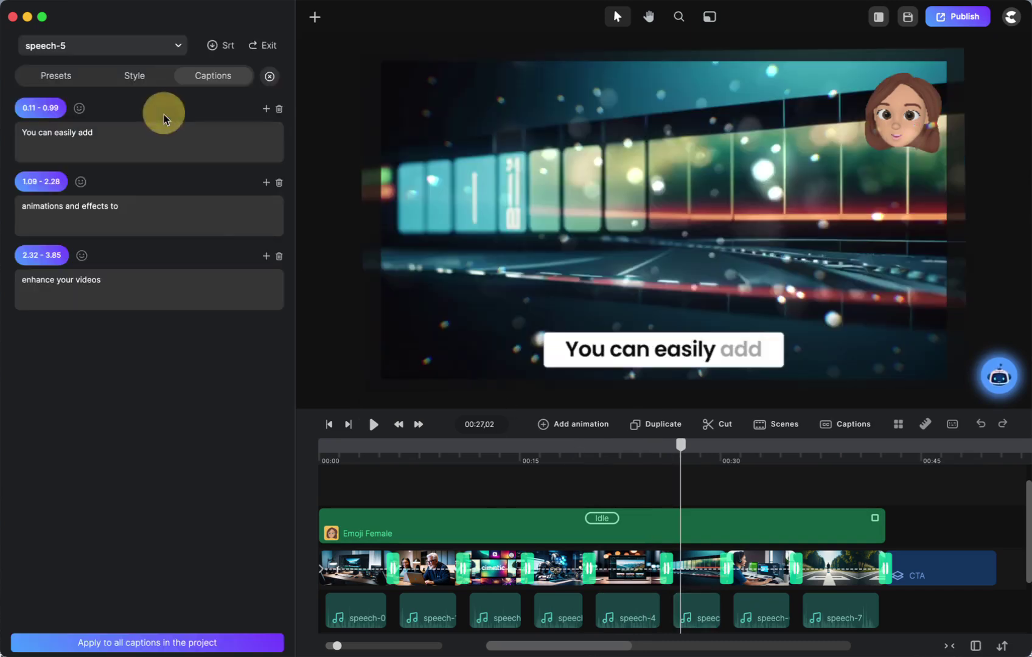
left_click(127, 288)
type(".")
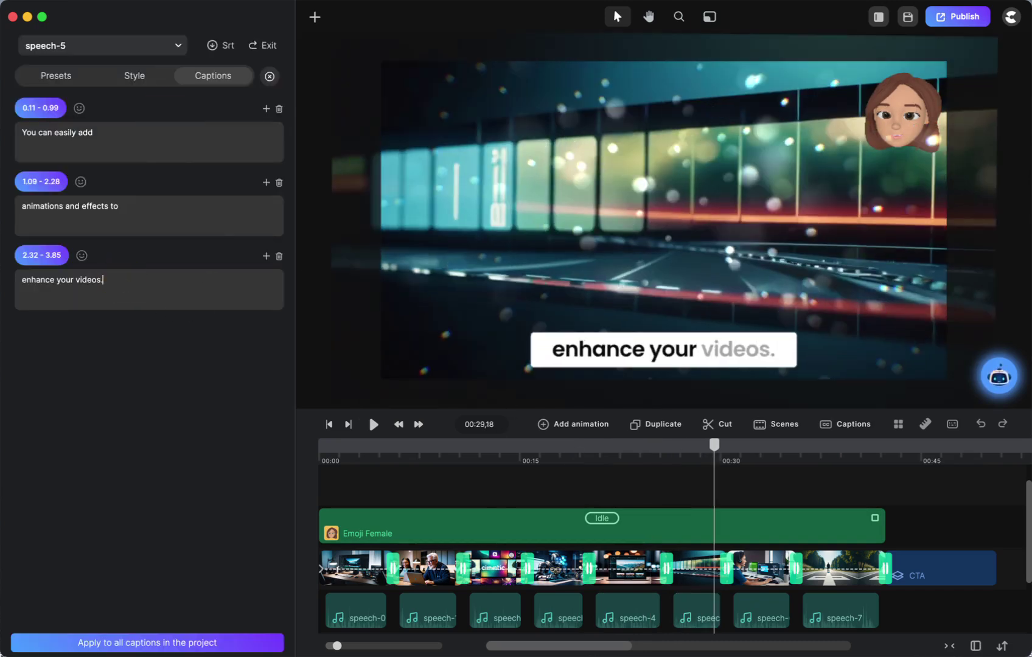
Open the captions of the speech-7 clip and add a period after "Have fun creating" in the last caption
left_click(766, 609)
left_click(831, 612)
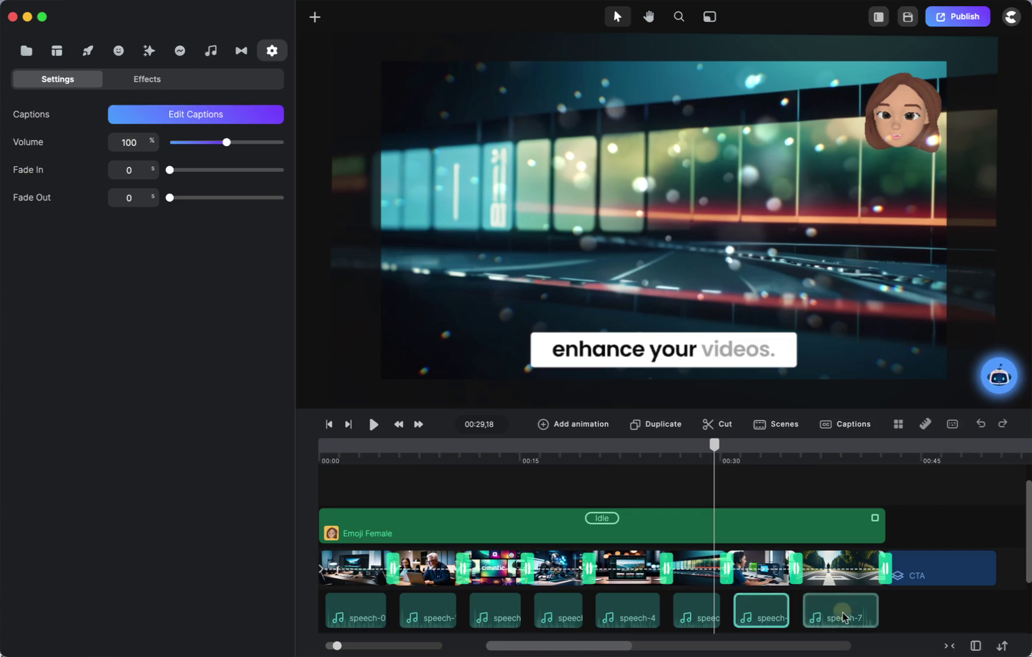
left_click(207, 116)
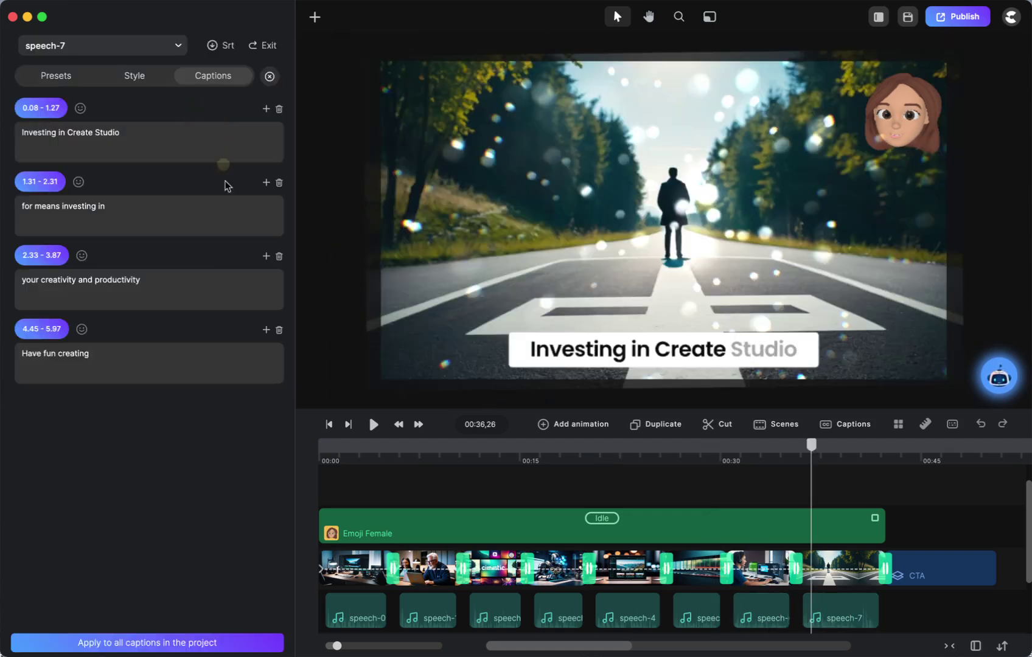
left_click(117, 359)
type(".")
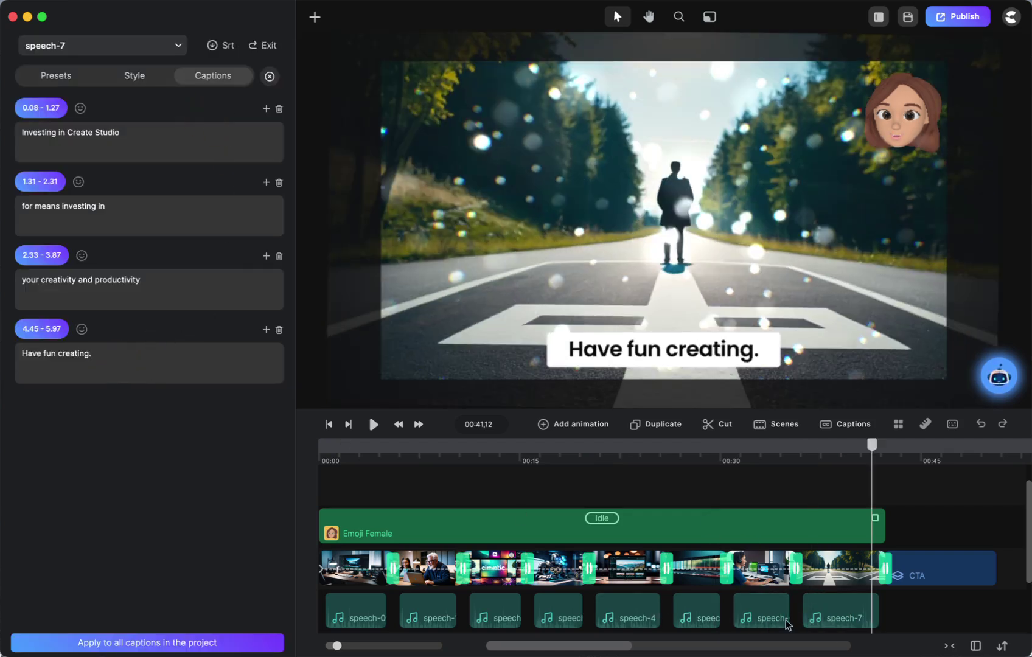
Open the captions of the speech-6 clip and add a period after "community resources"
left_click(763, 612)
left_click(232, 121)
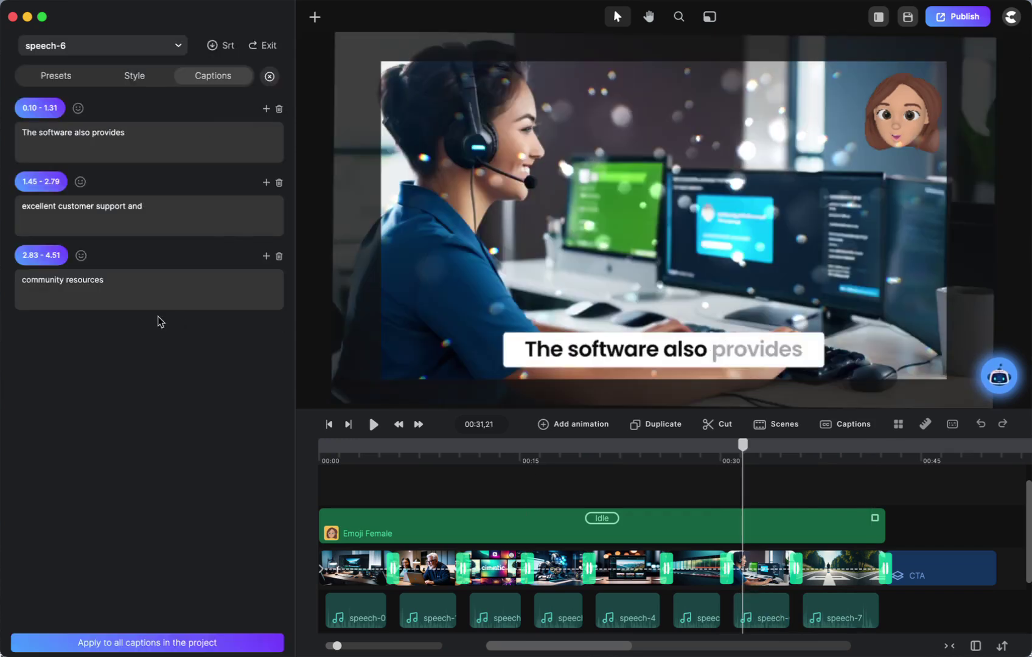
left_click(121, 283)
type(".")
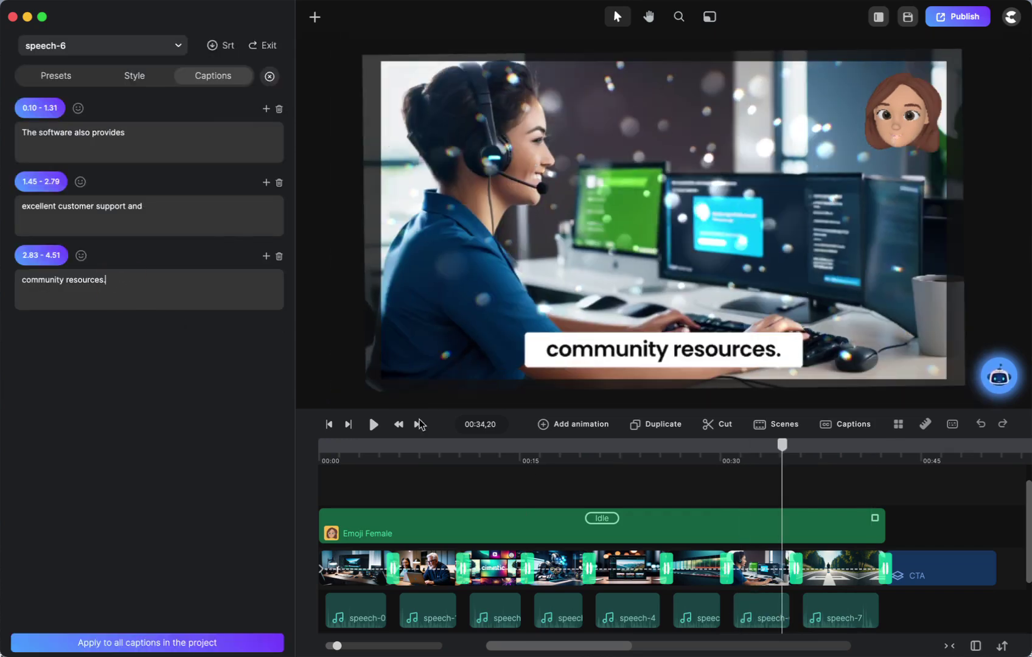
Preview the transition between the first two video clips, open its transition library and look through the available transitions
left_click(390, 447)
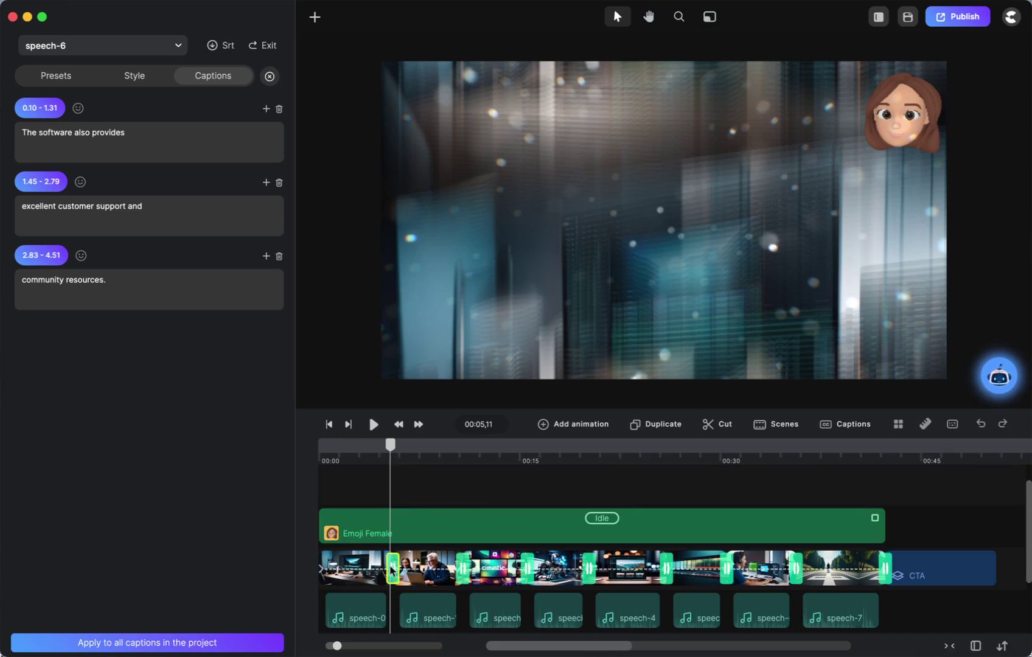
mouse_move(390, 448)
left_mouse_down()
mouse_move(380, 447)
mouse_move(392, 445)
left_mouse_up()
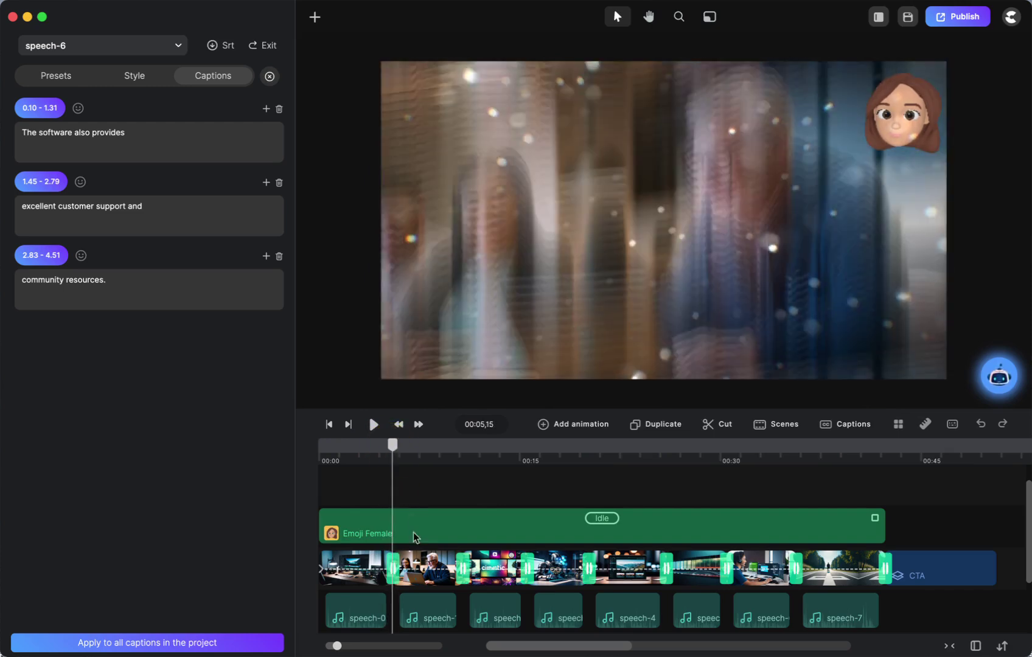
left_click(393, 583)
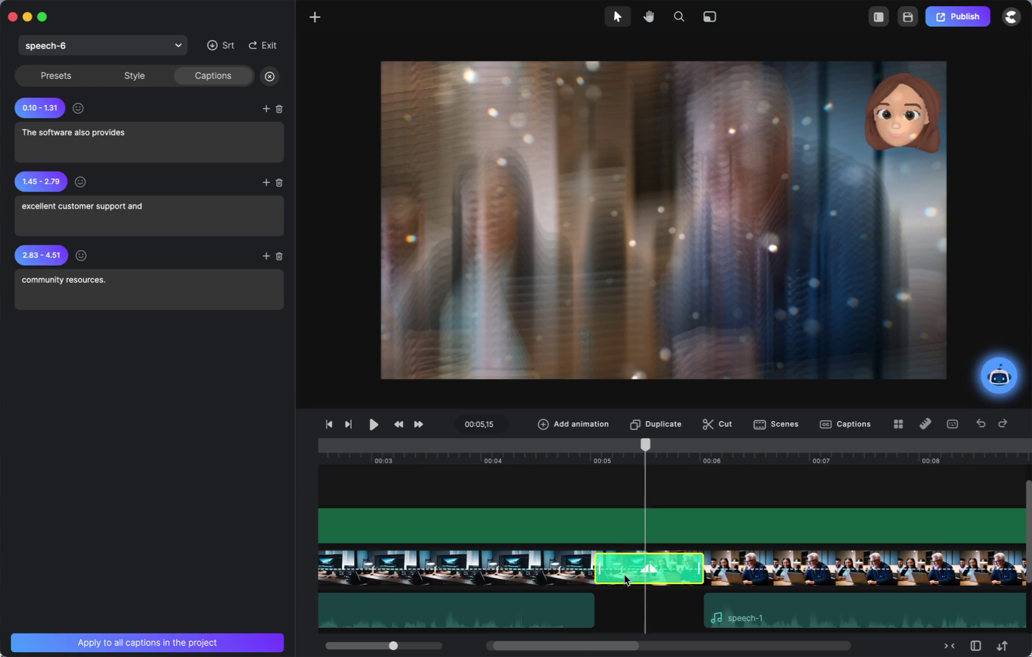
left_click(680, 573)
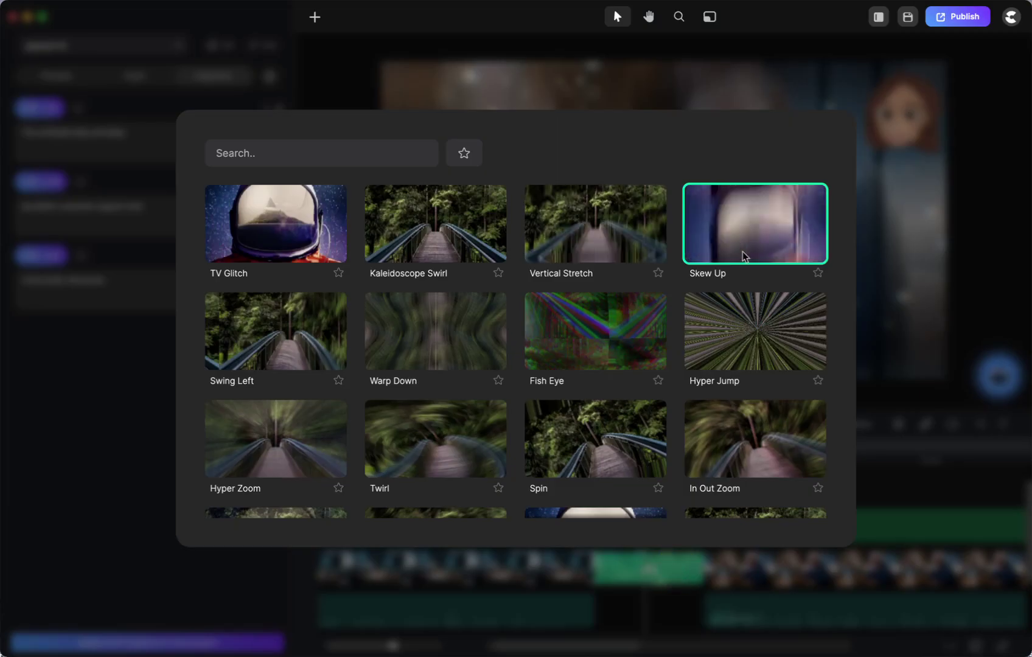
scroll(558, 262, "down", 2)
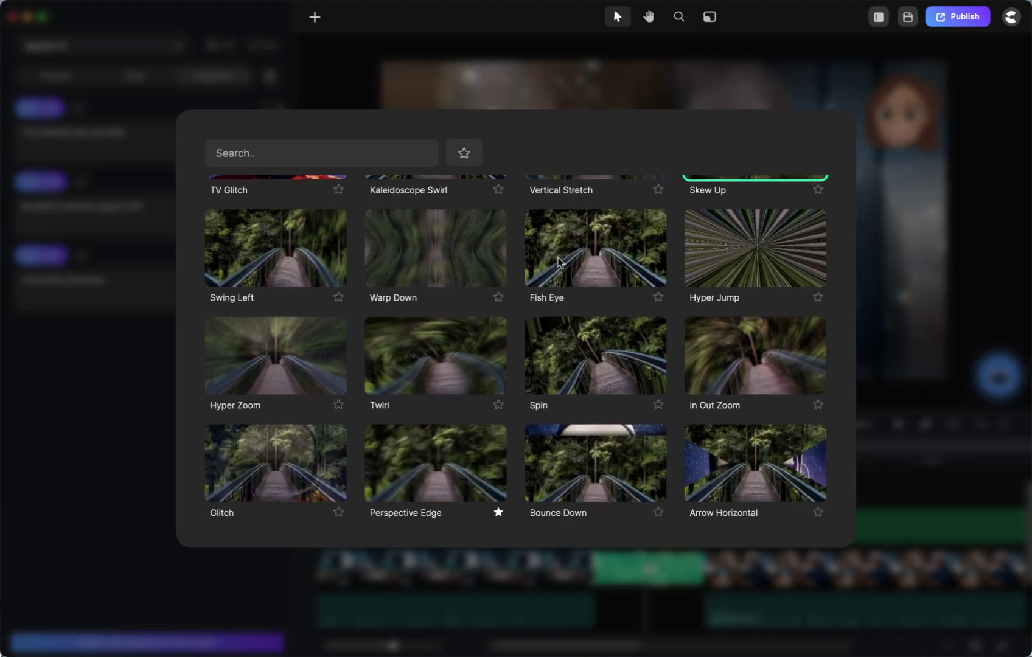
scroll(559, 262, "down", 20)
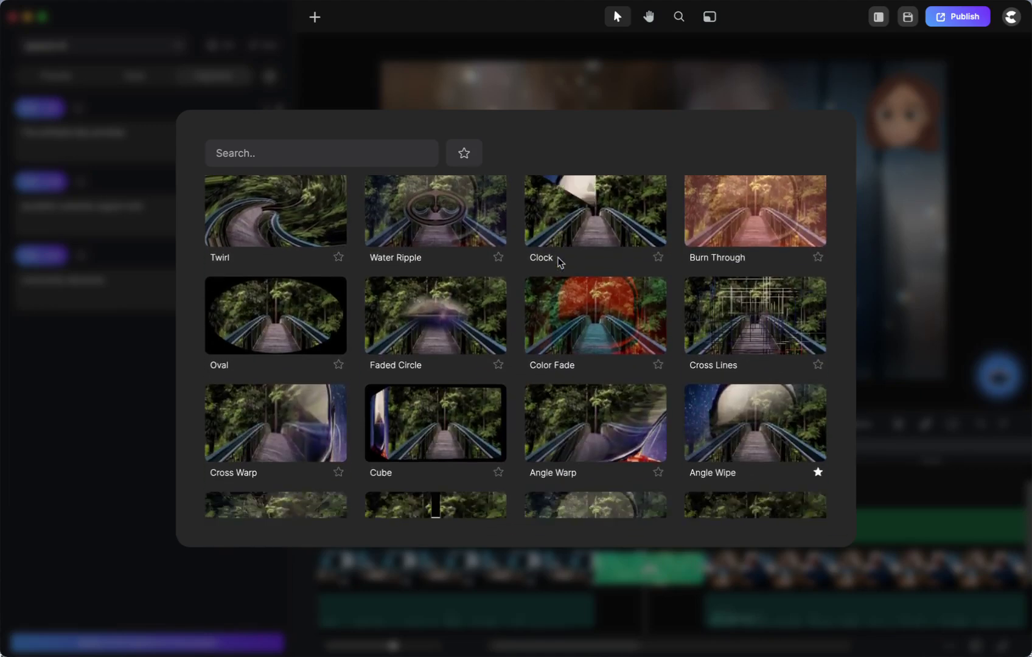
scroll(559, 262, "down", 20)
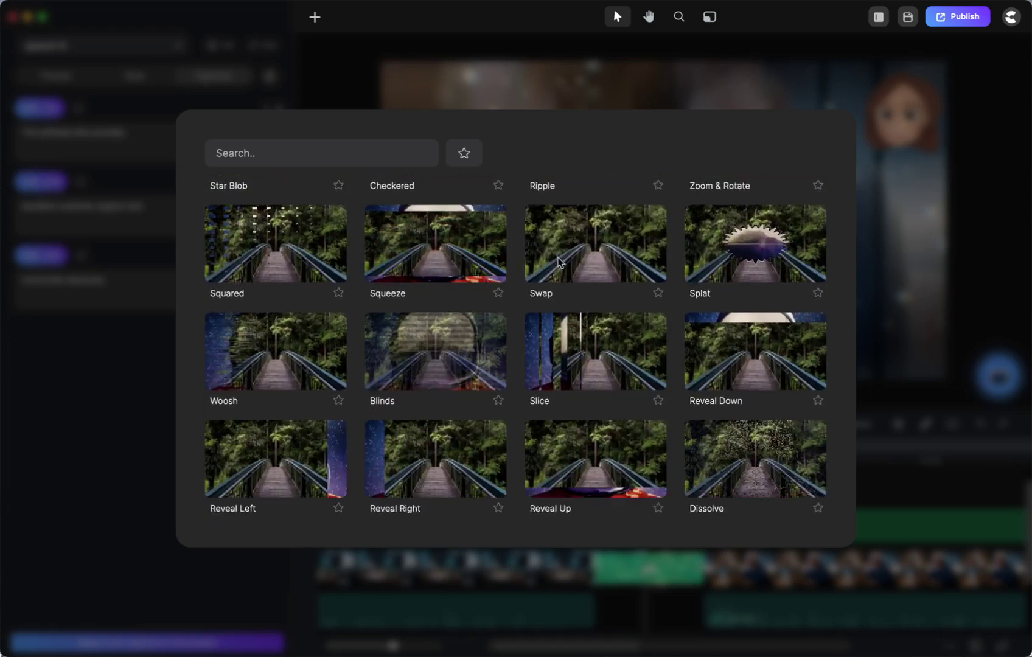
scroll(558, 261, "down", 3)
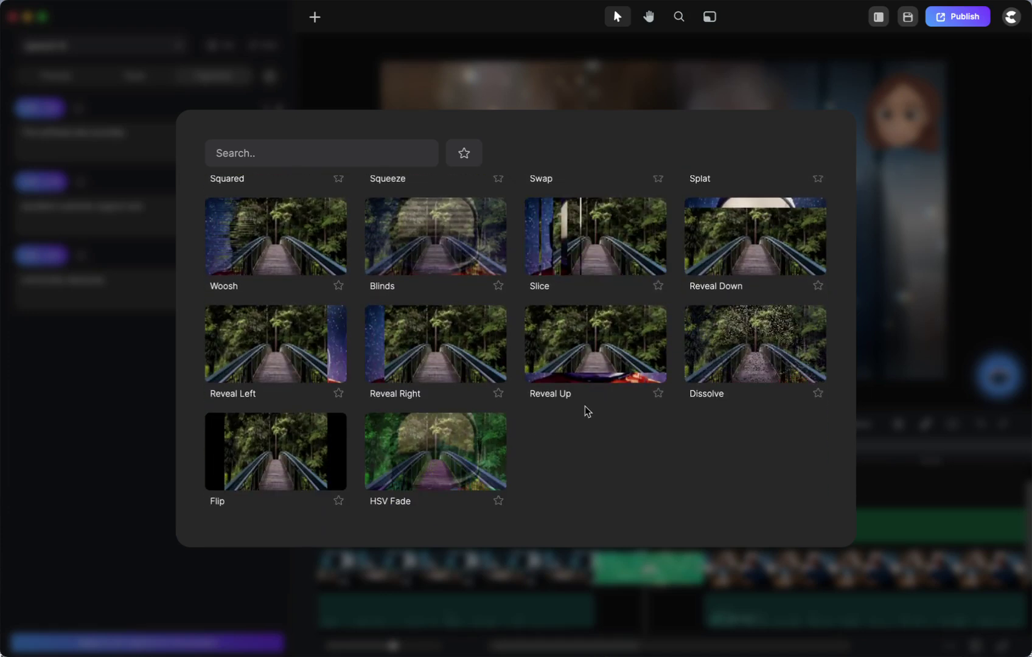
scroll(584, 407, "up", 20)
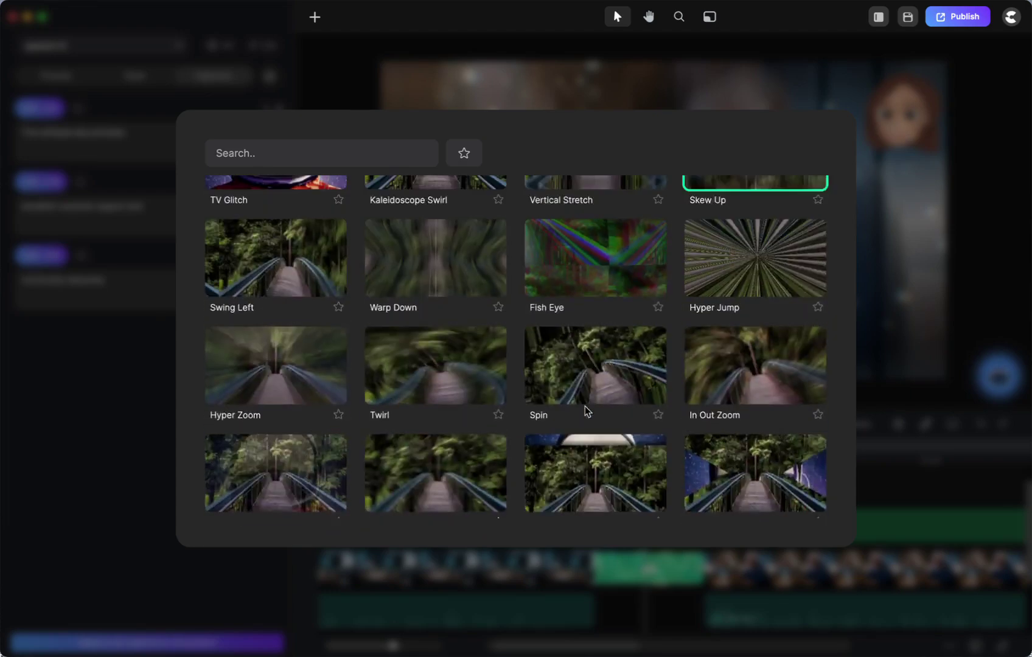
scroll(585, 411, "up", 3)
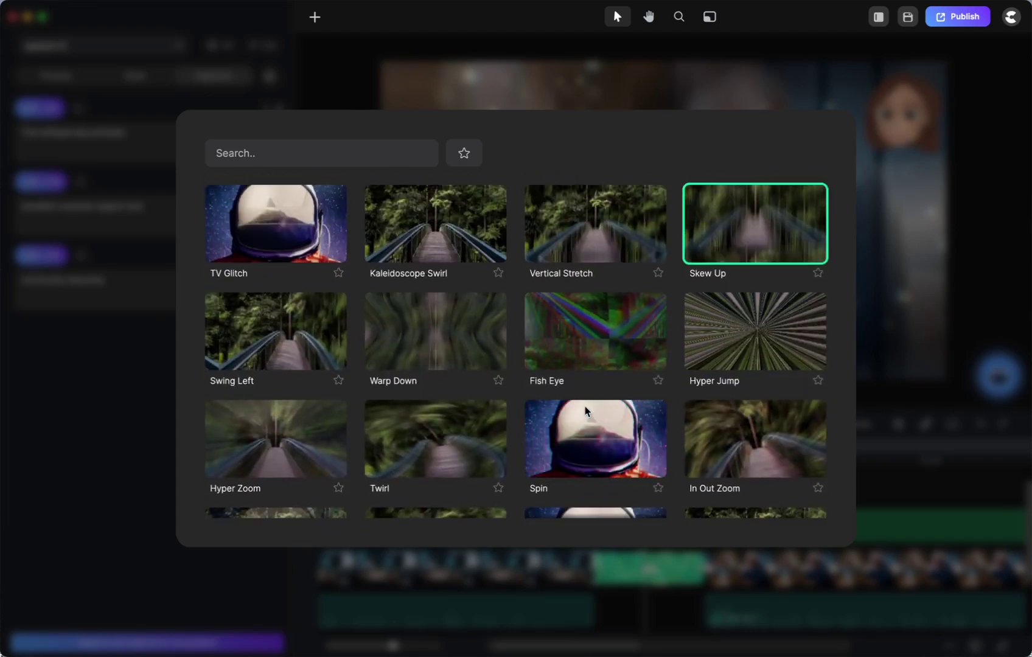
Search the transitions for "fade" and apply the Fade transition between the first and second video clips
left_click(310, 149)
type("fade")
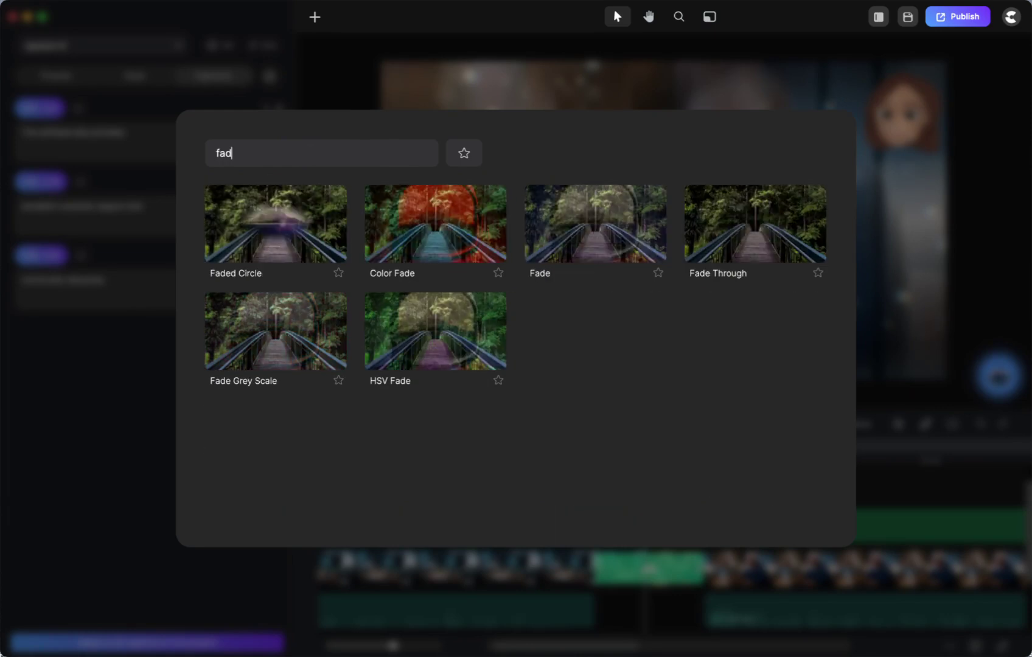
left_click(569, 230)
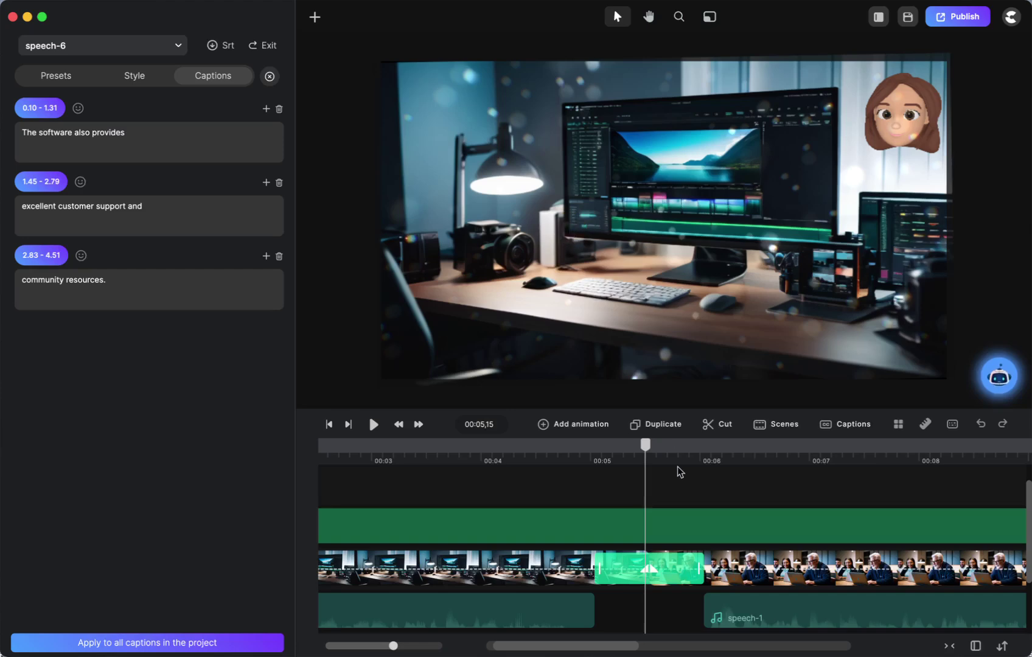
scroll(670, 530, "down", 3)
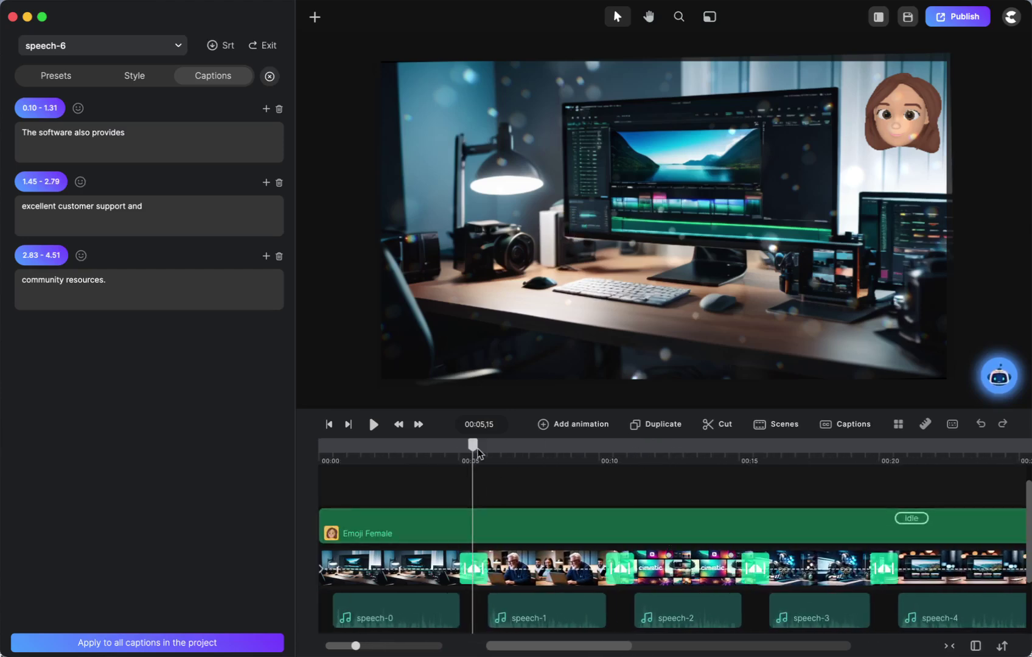
Play back the video from just before the first transition through the transition between the second and third clips
left_click_drag(473, 445, 450, 448)
left_click(371, 425)
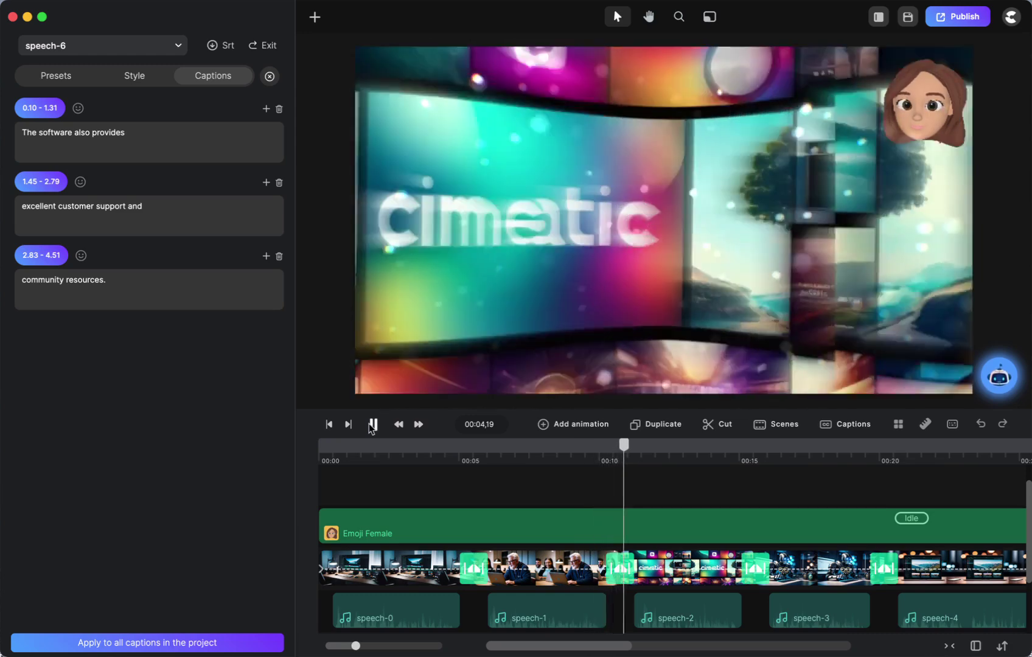
left_click(372, 424)
Lengthen the transition between the second and third video clips on both sides and play it back
left_click(618, 572)
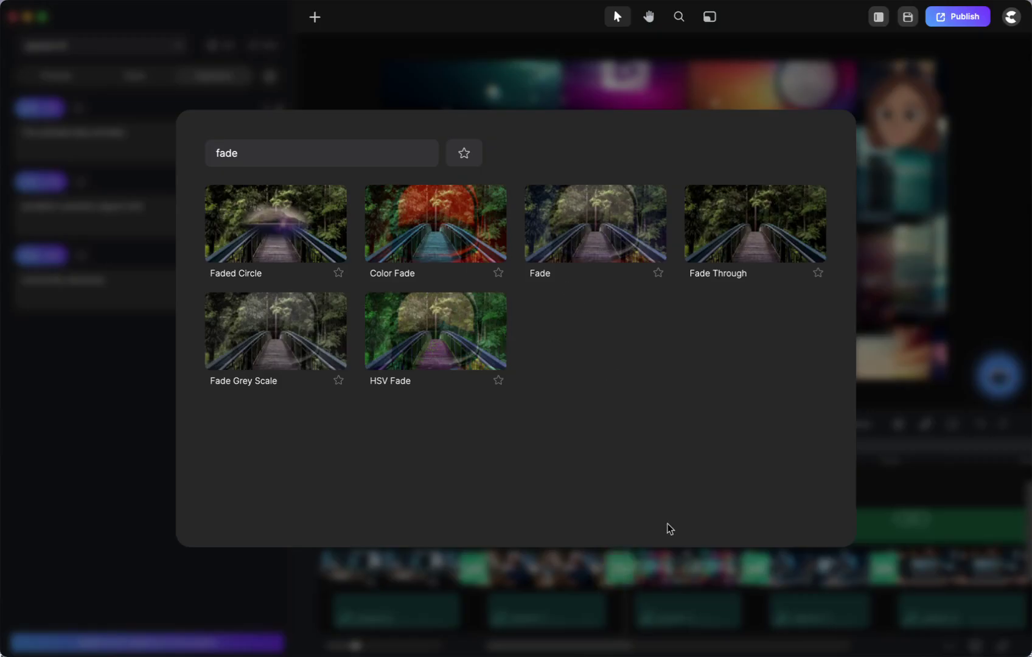
left_click(636, 576)
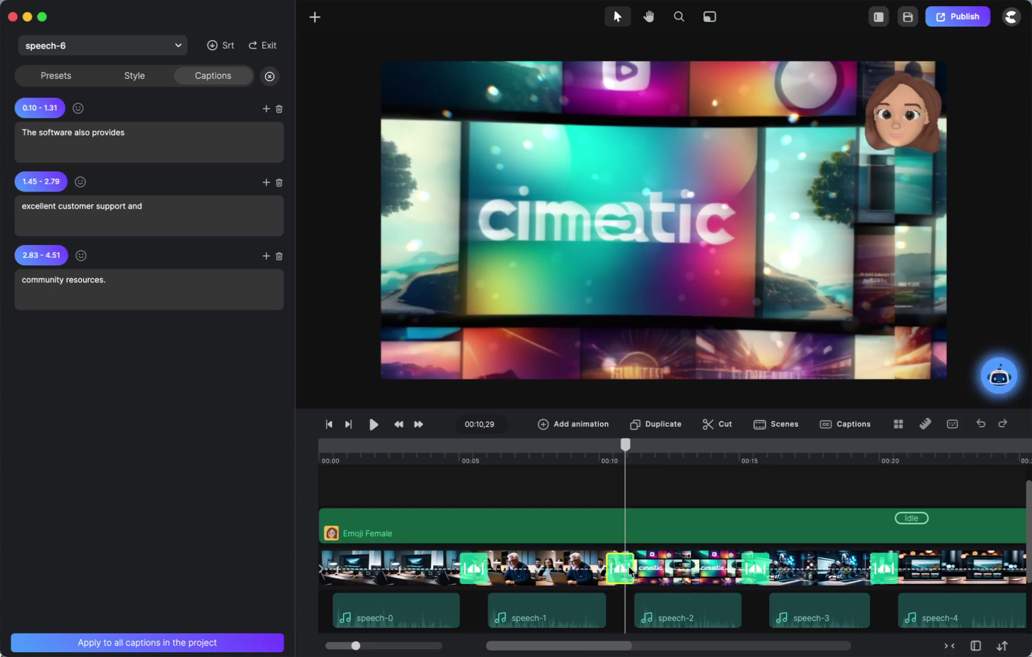
left_click(623, 572)
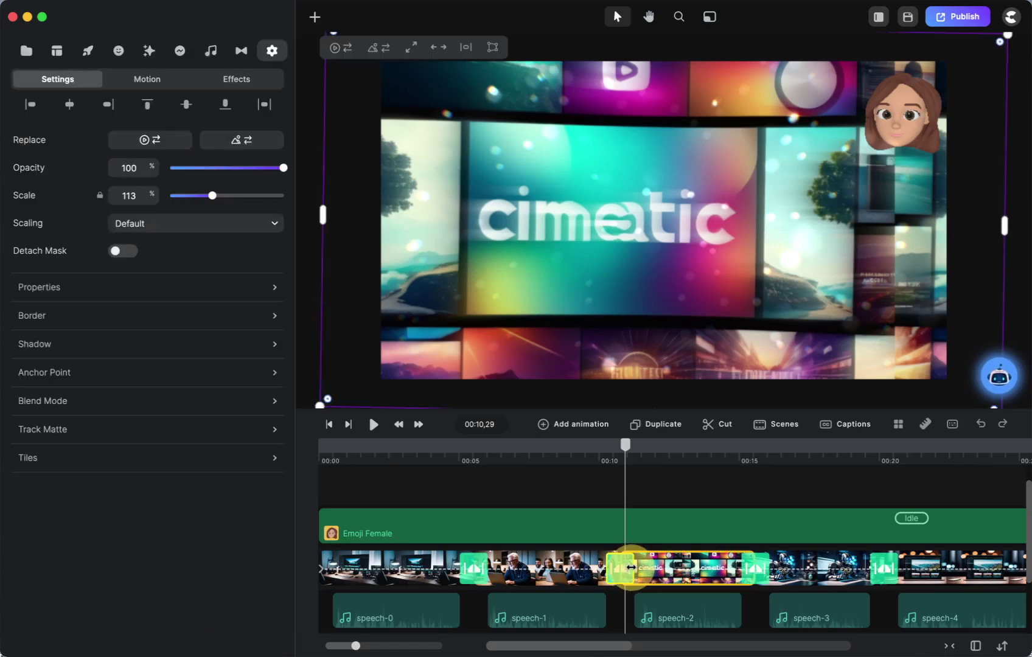
left_click(650, 573)
left_click(649, 574)
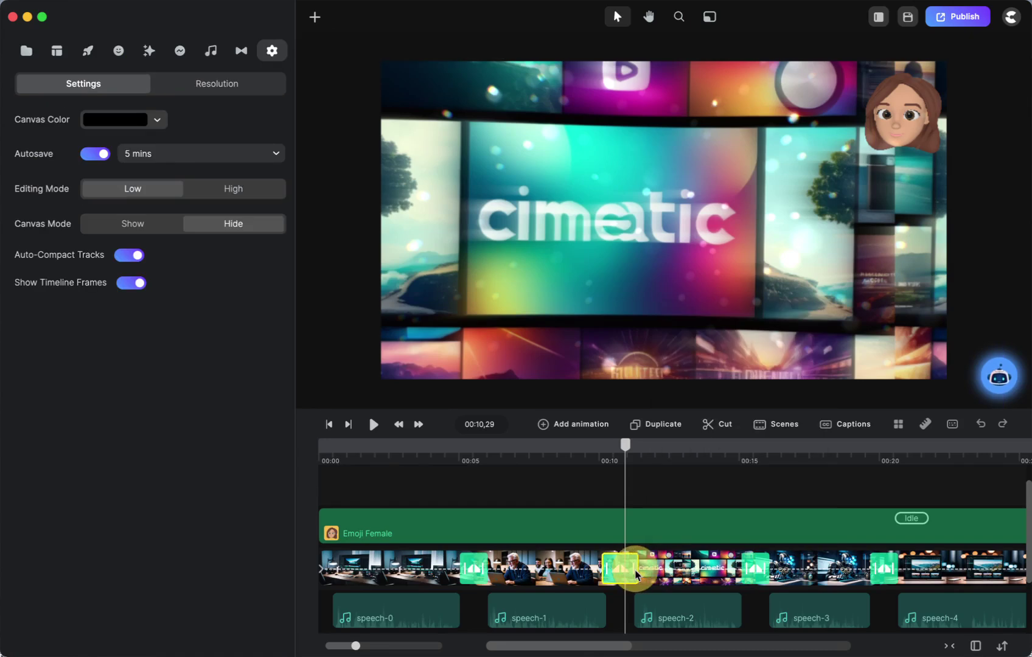
left_click(581, 475)
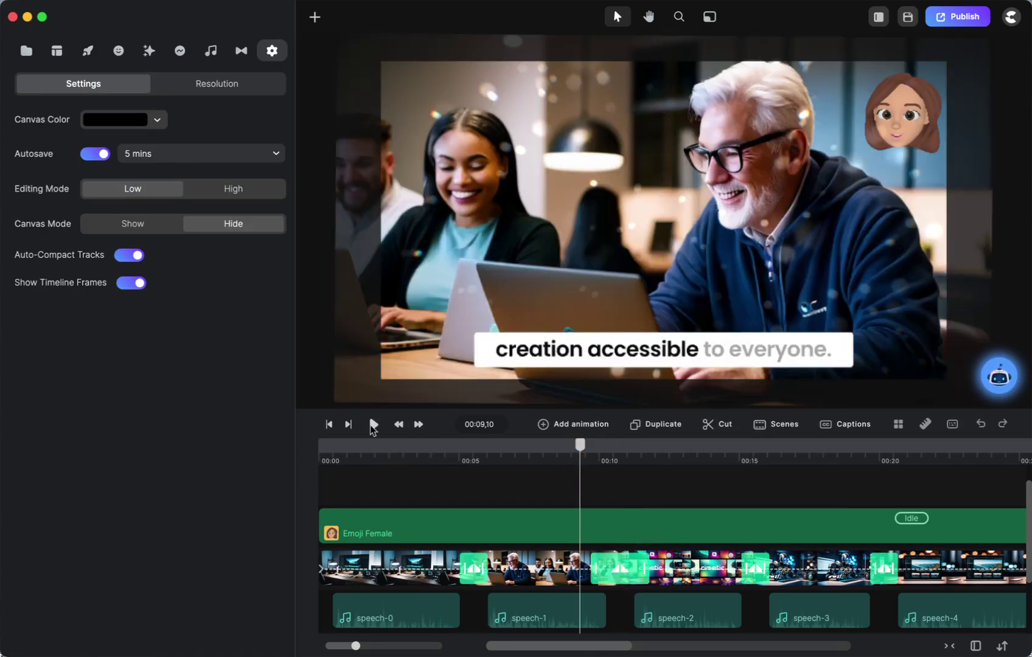
left_click(371, 424)
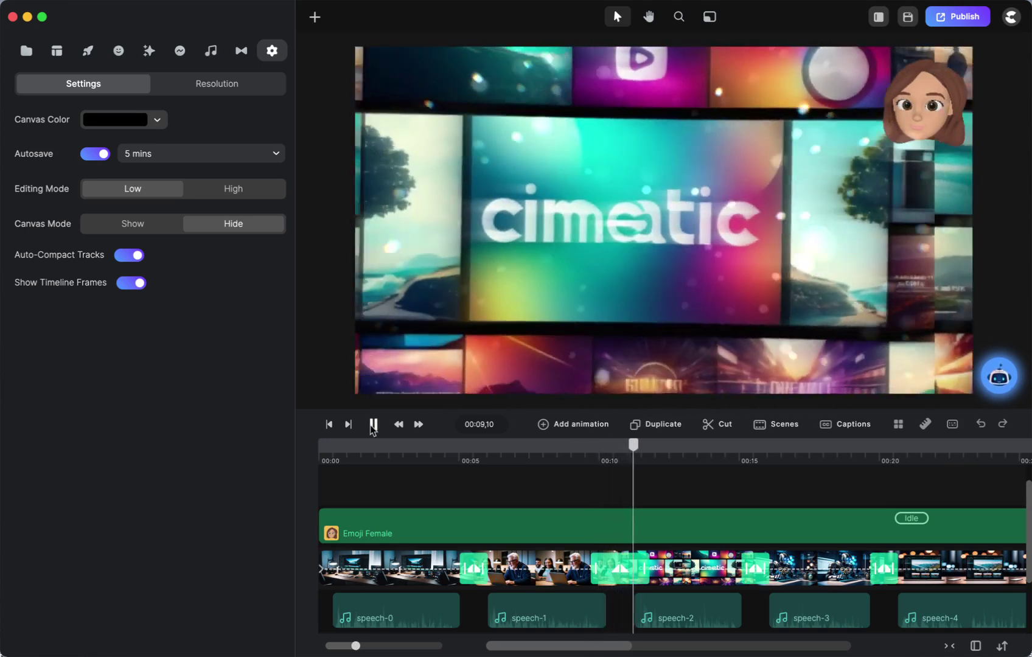
left_click(373, 424)
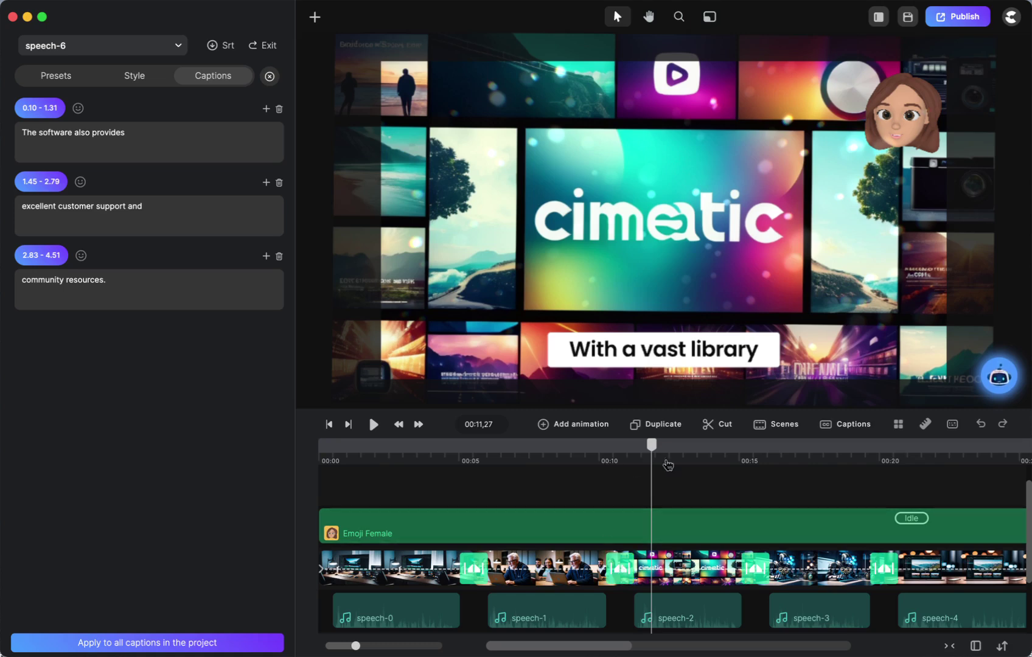
Move the playhead near the start and examine the first video clip's animated properties and easing options
left_click_drag(651, 450, 333, 492)
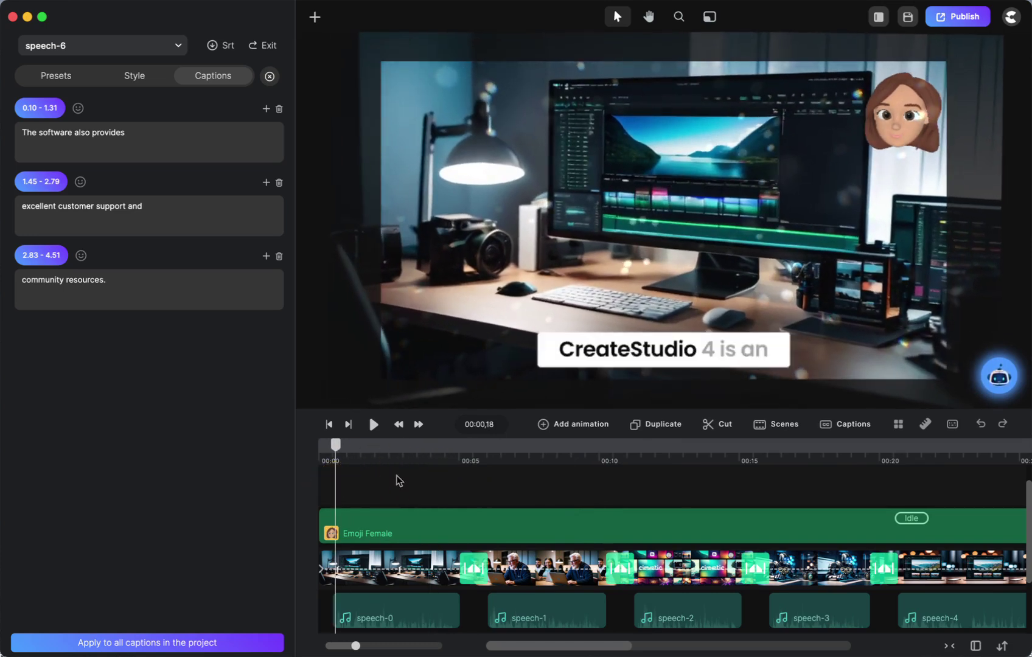
left_click(355, 582)
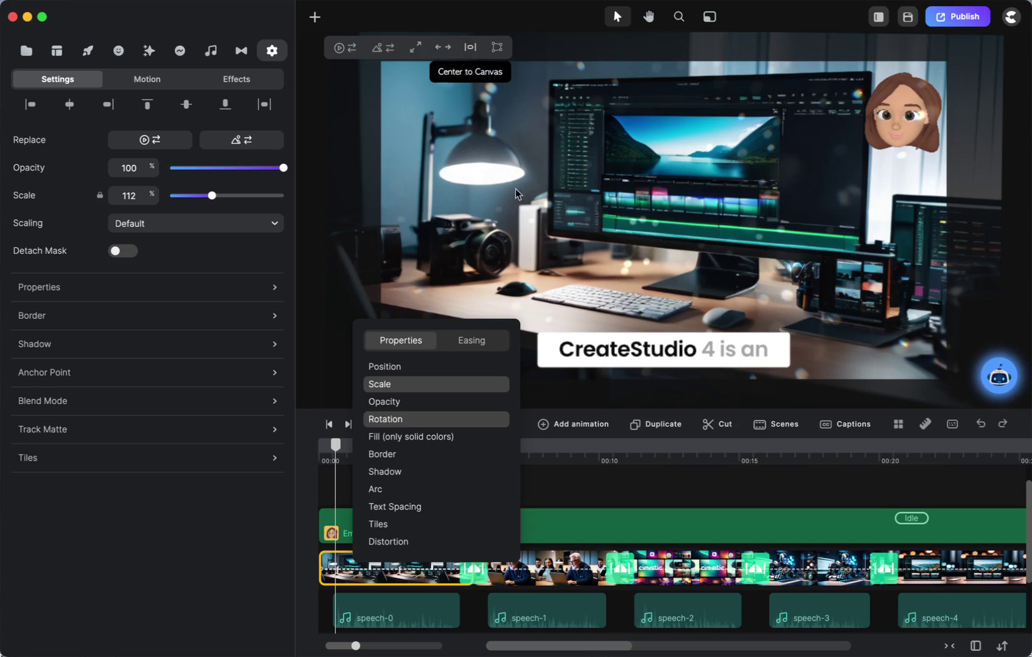
left_click(644, 502)
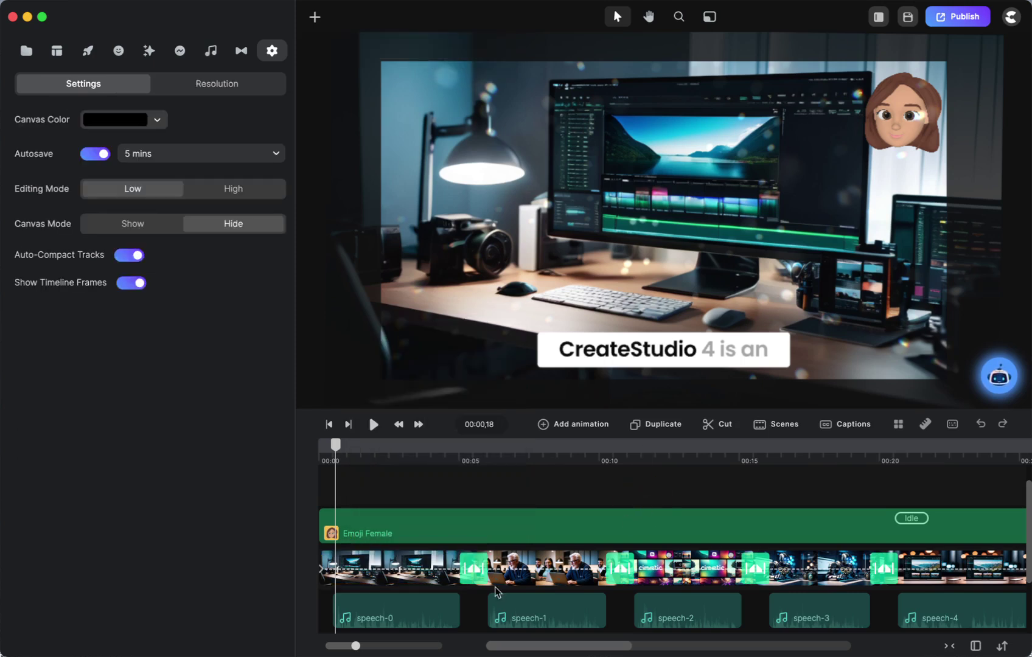
left_click(398, 572)
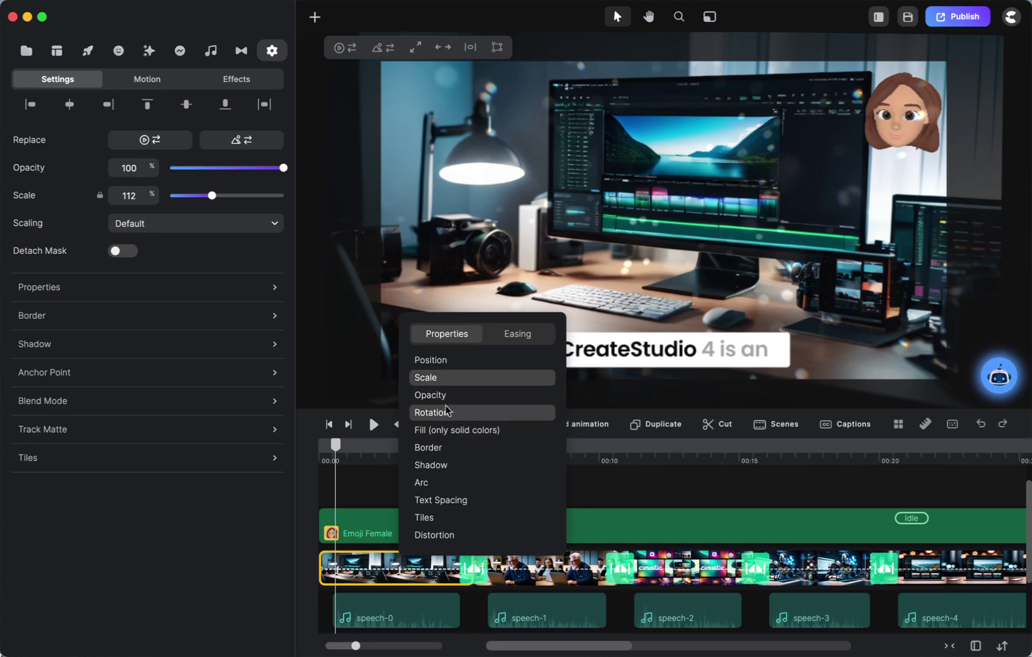
left_click(516, 334)
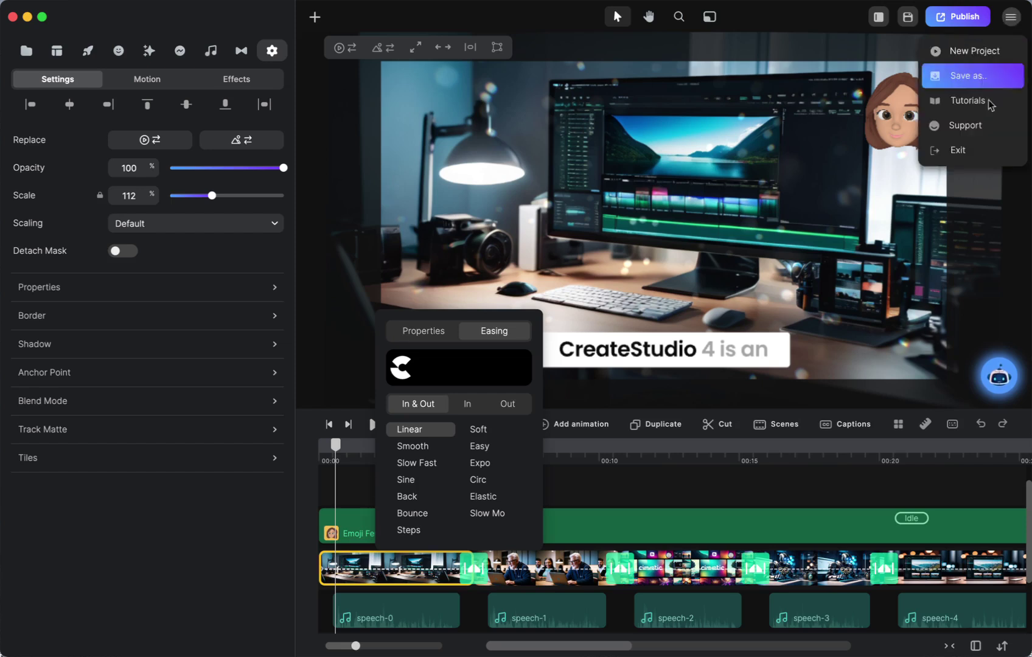
left_click(739, 165)
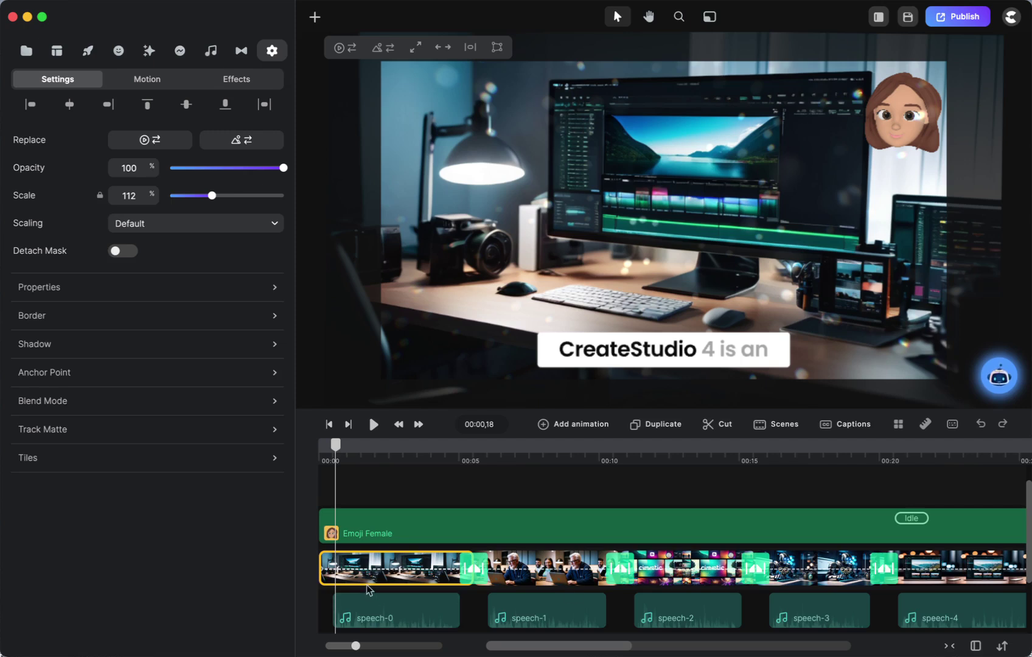
Save the project and import the Pixabay image of the freesia bouquet in a glass vase into the project media
key("super+s")
left_click(26, 52)
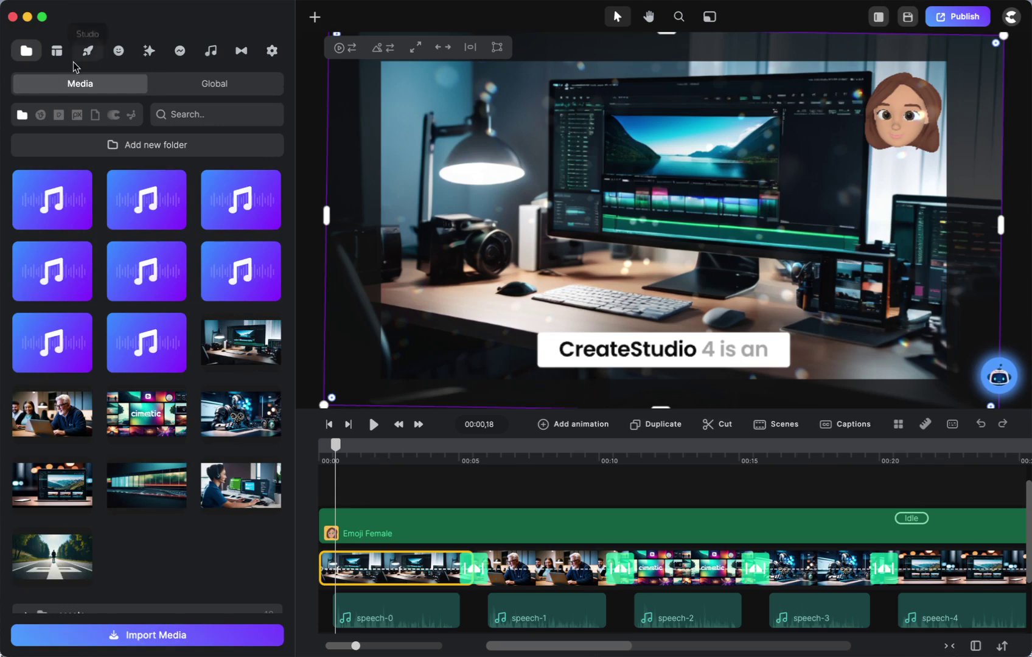
left_click(41, 116)
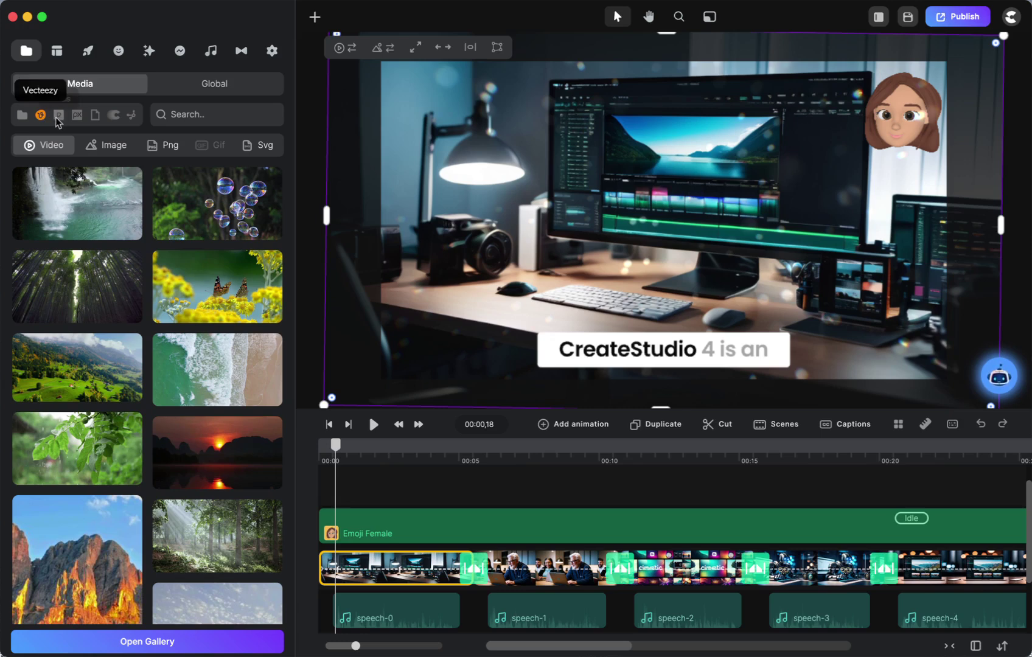
left_click(59, 117)
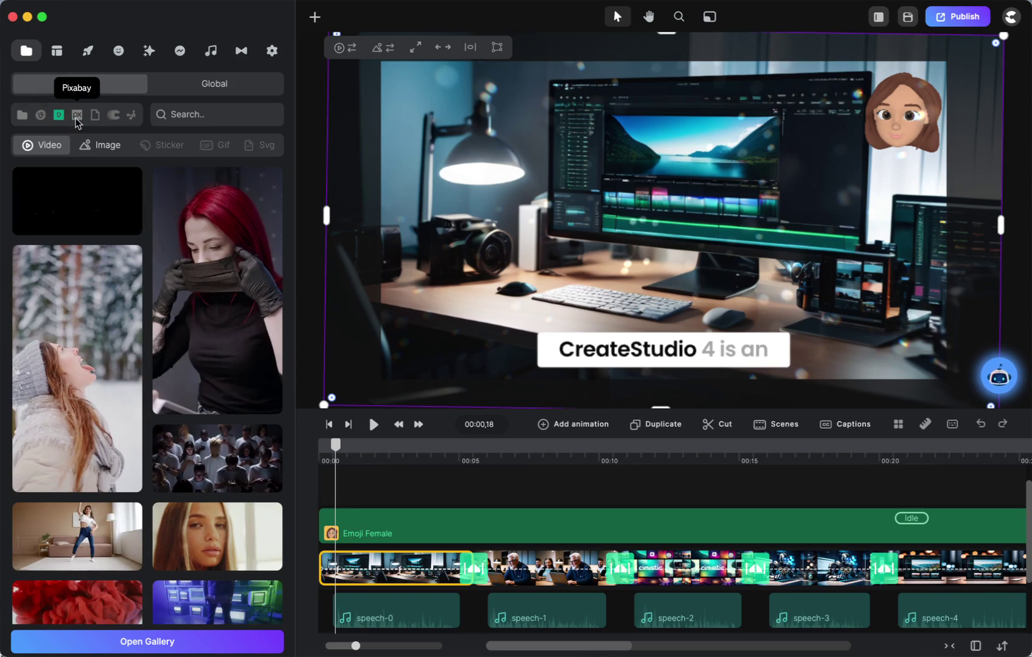
left_click(77, 121)
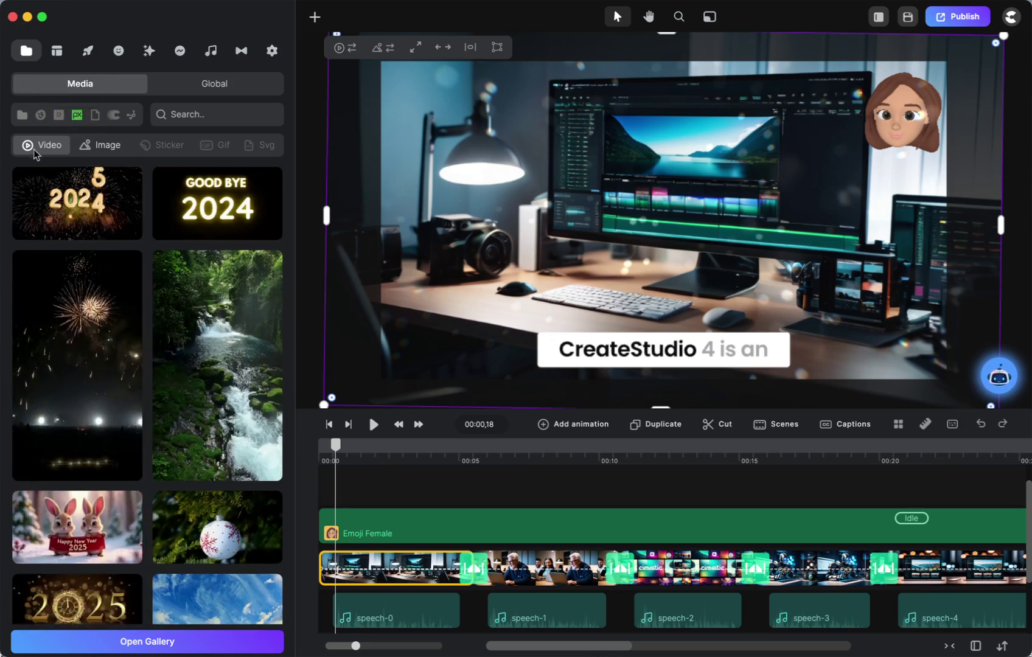
left_click(101, 149)
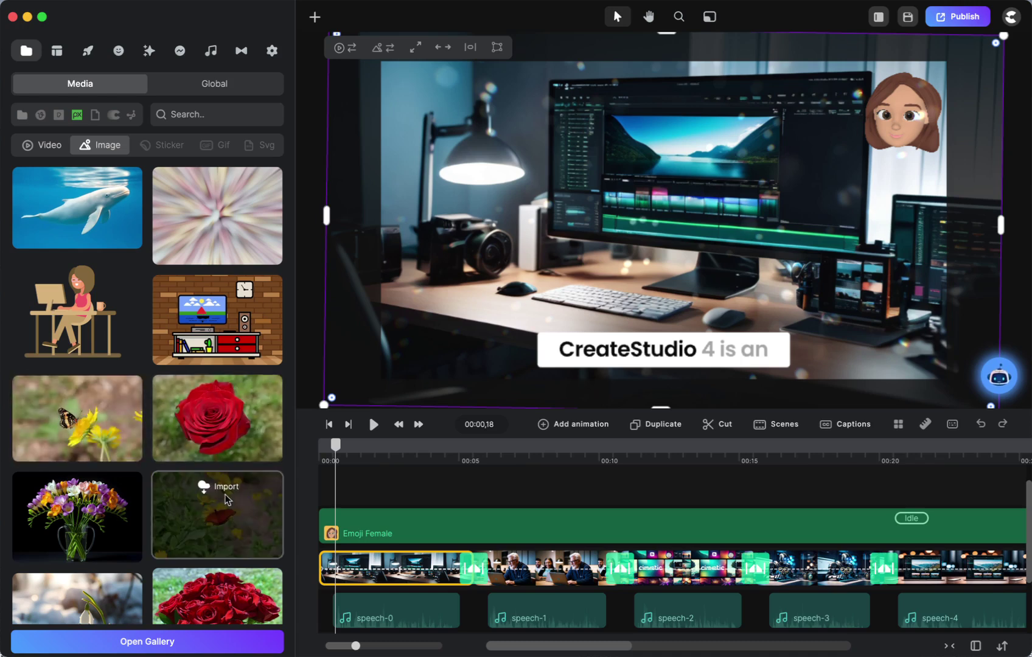
scroll(225, 499, "down", 3)
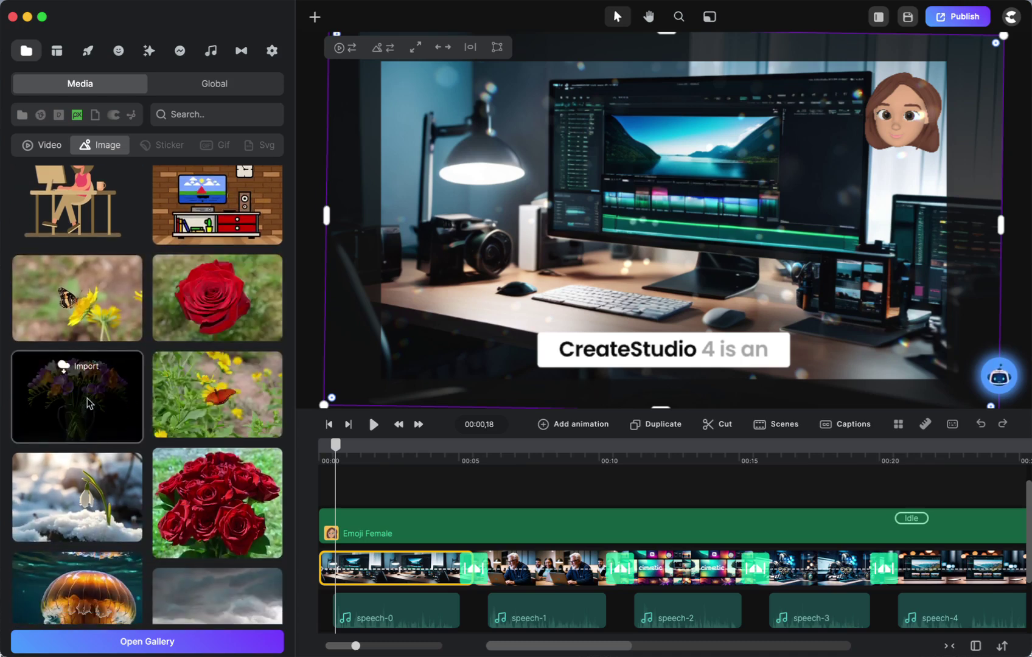
left_click(89, 404)
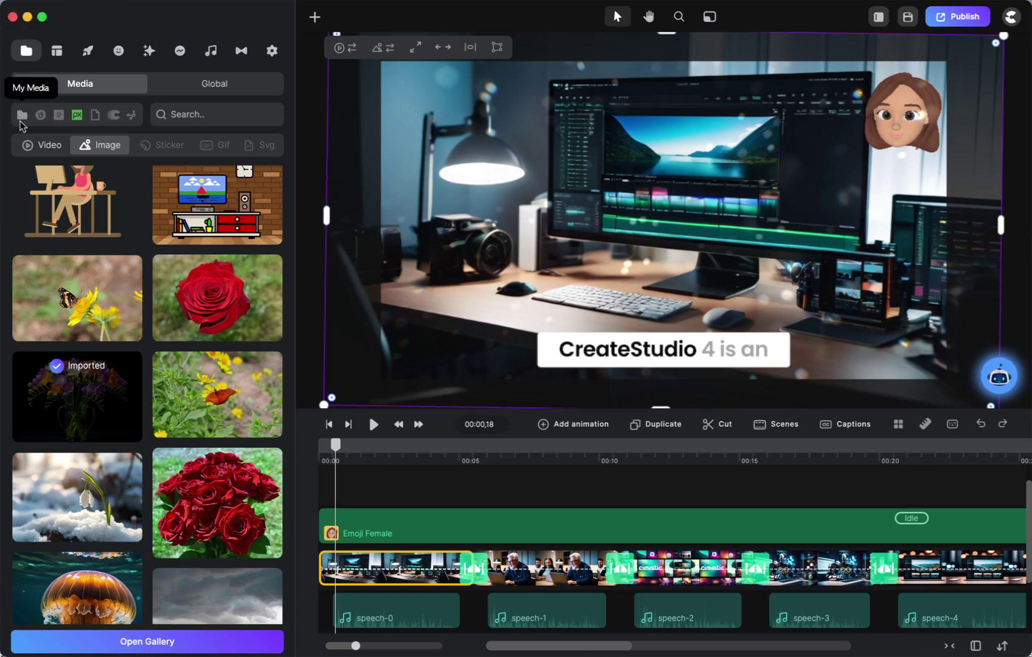
Replace the first video clip's picture with the imported flower bouquet image and play it back
left_click(21, 116)
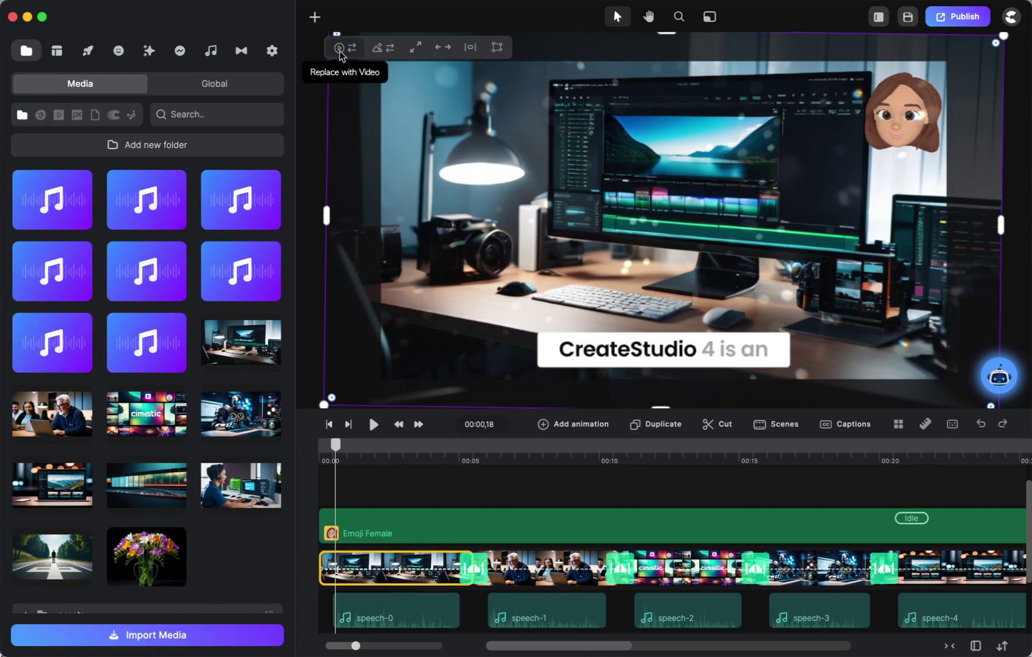
left_click(383, 48)
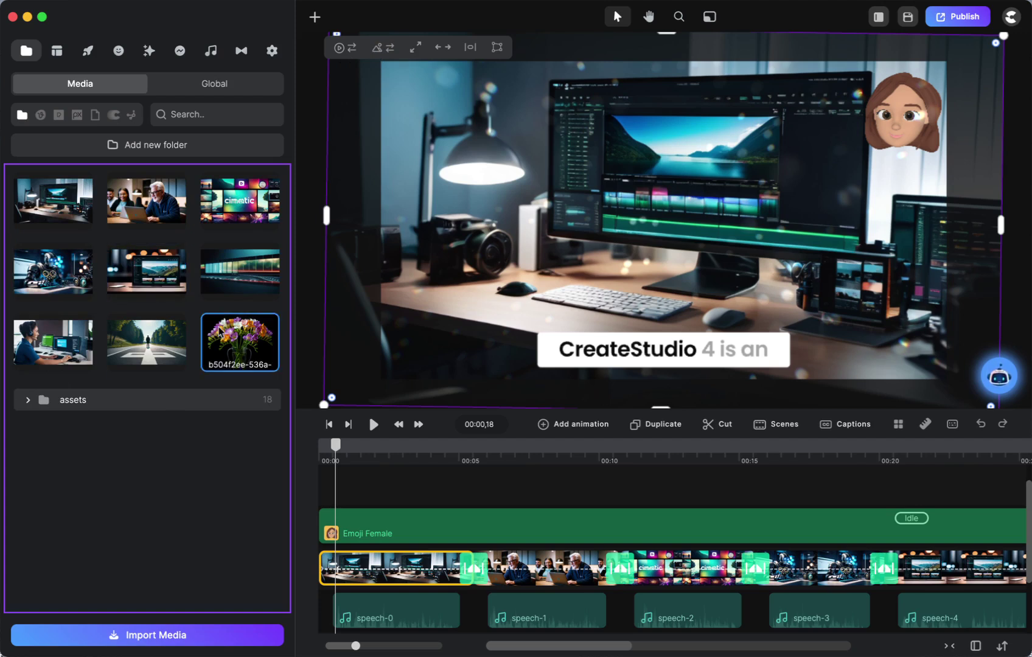
left_click(220, 331)
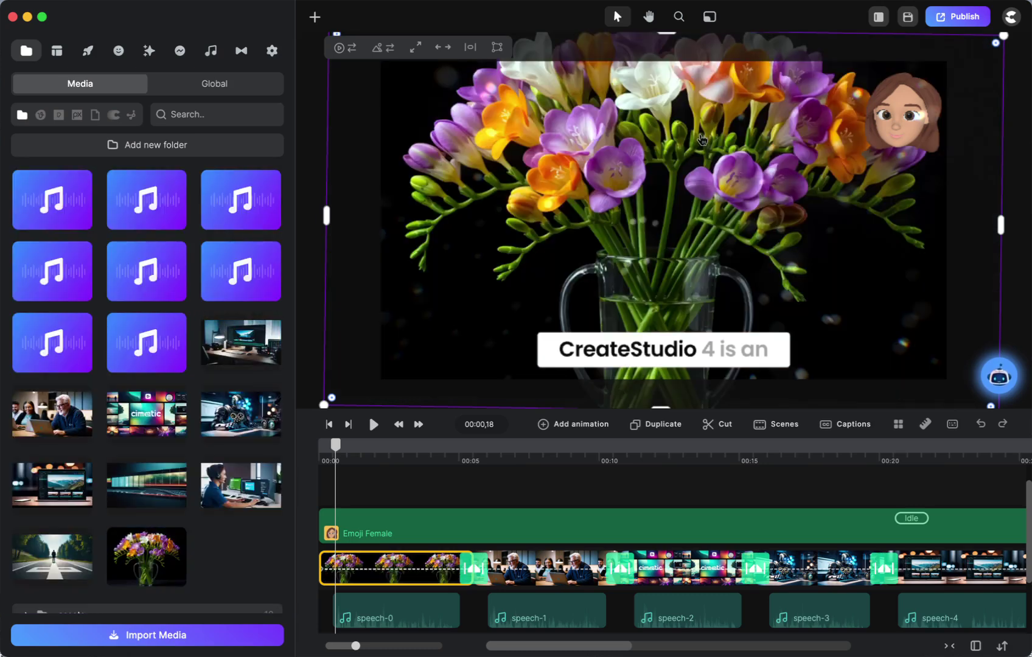
left_click(373, 428)
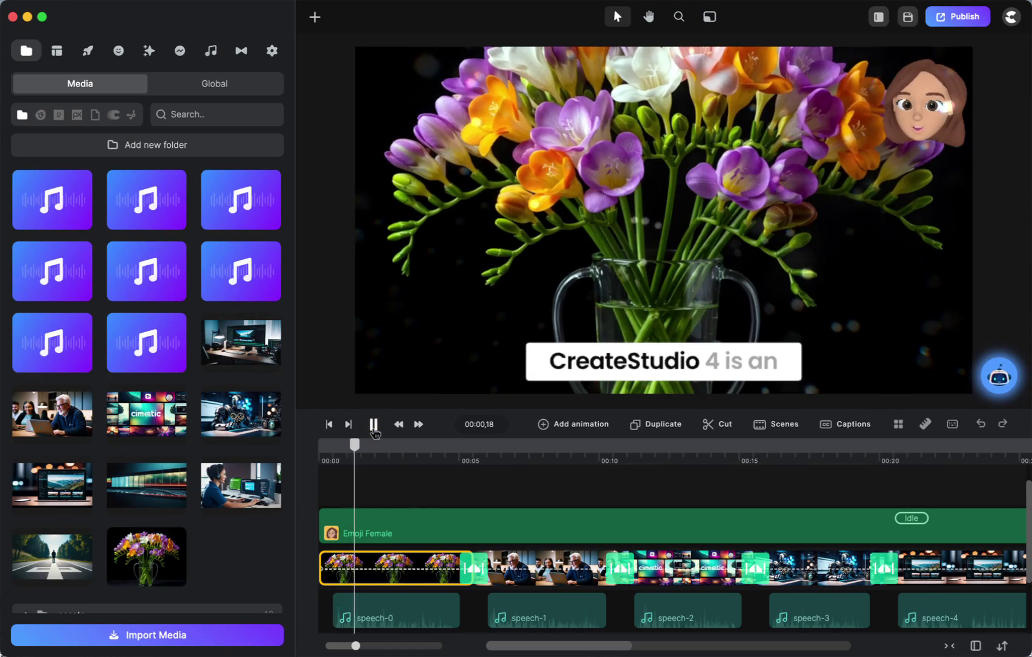
left_click(374, 424)
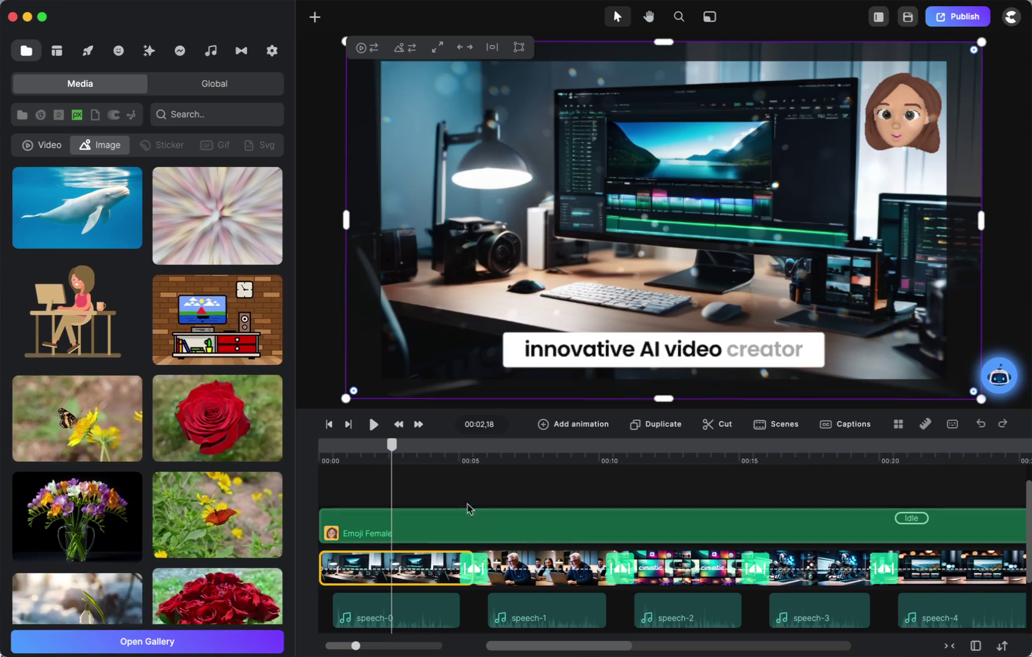
Go to about 17 seconds in the timeline and hide the Emoji Female character
left_click(21, 115)
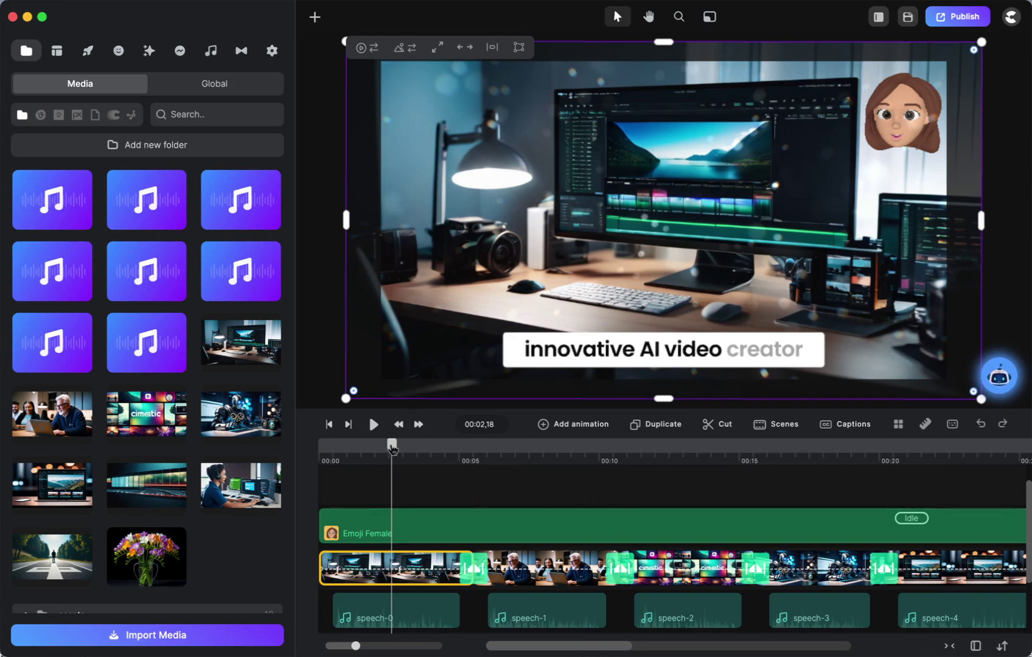
left_click_drag(392, 445, 799, 461)
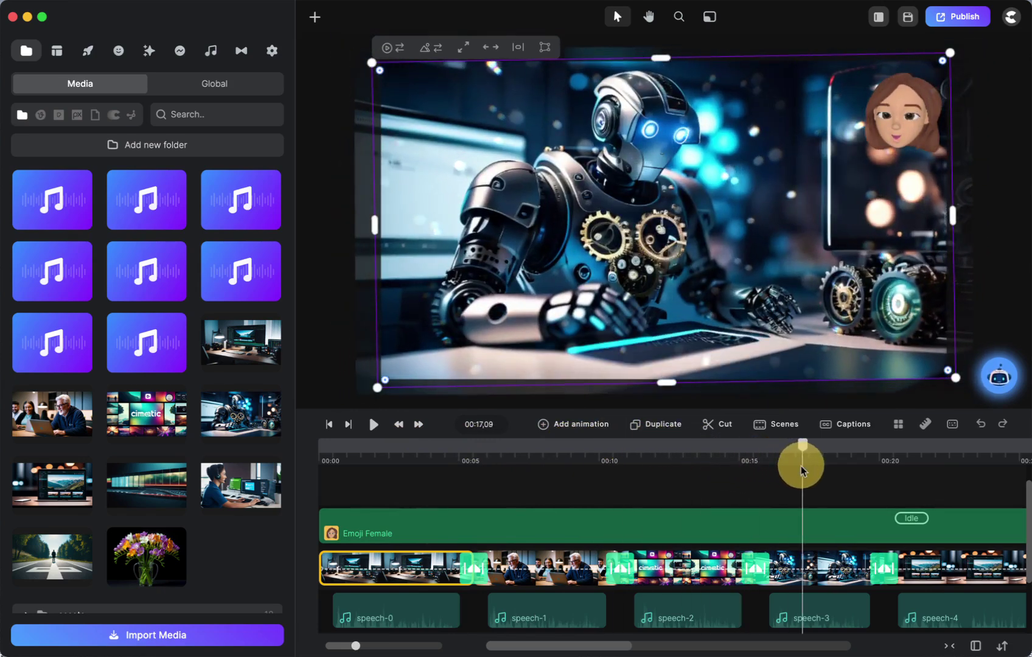
right_click(696, 530)
left_click(680, 530)
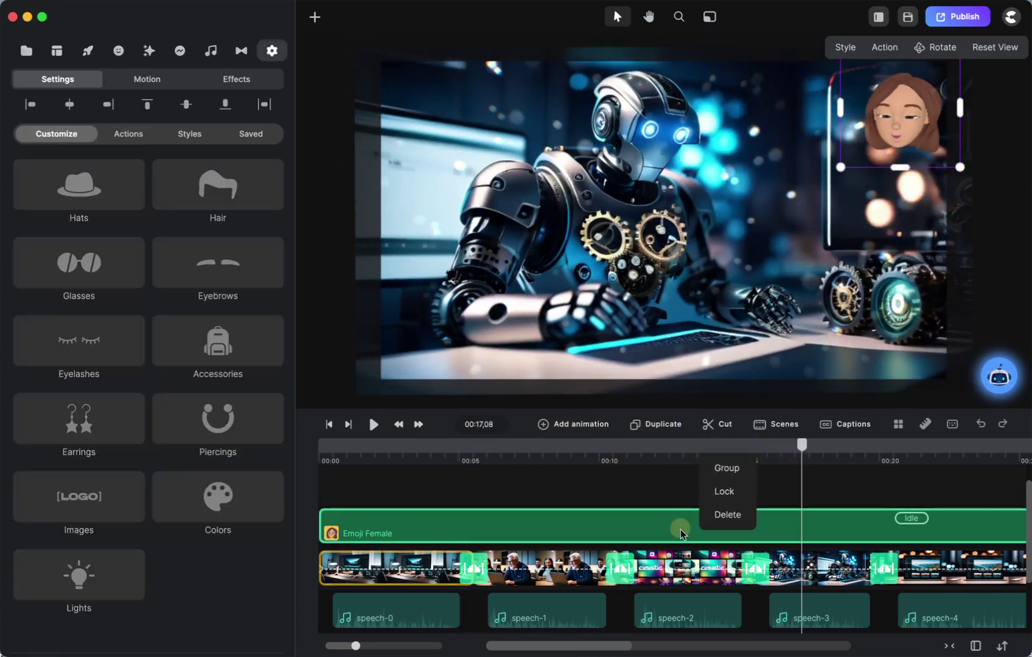
right_click(681, 530)
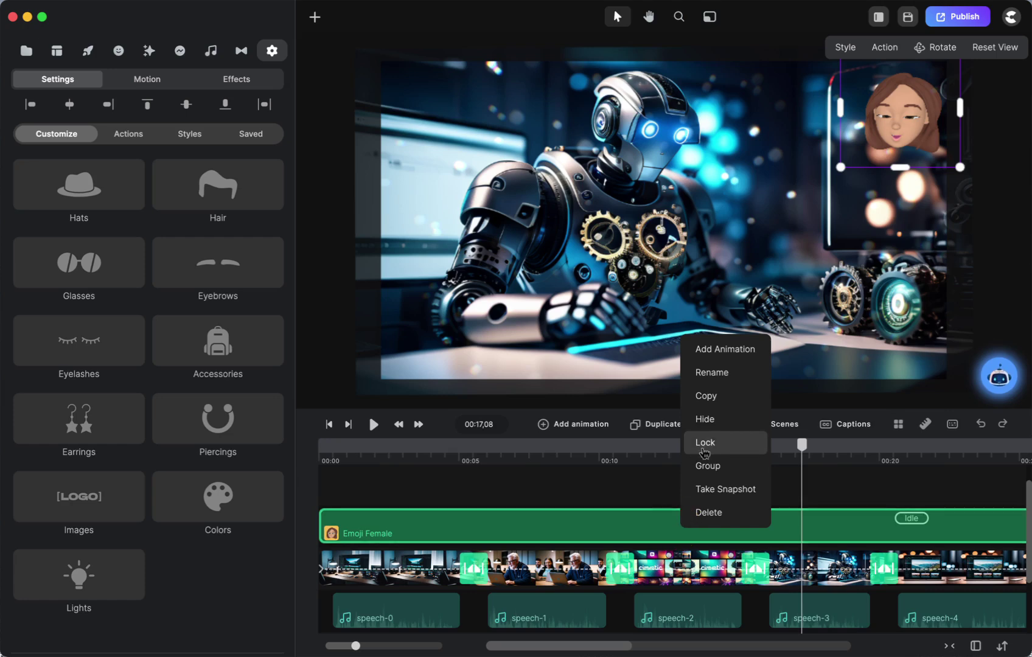
left_click(706, 418)
Play back the video from about 12 seconds, within the third clip, into the fifth clip
left_click_drag(801, 445, 671, 479)
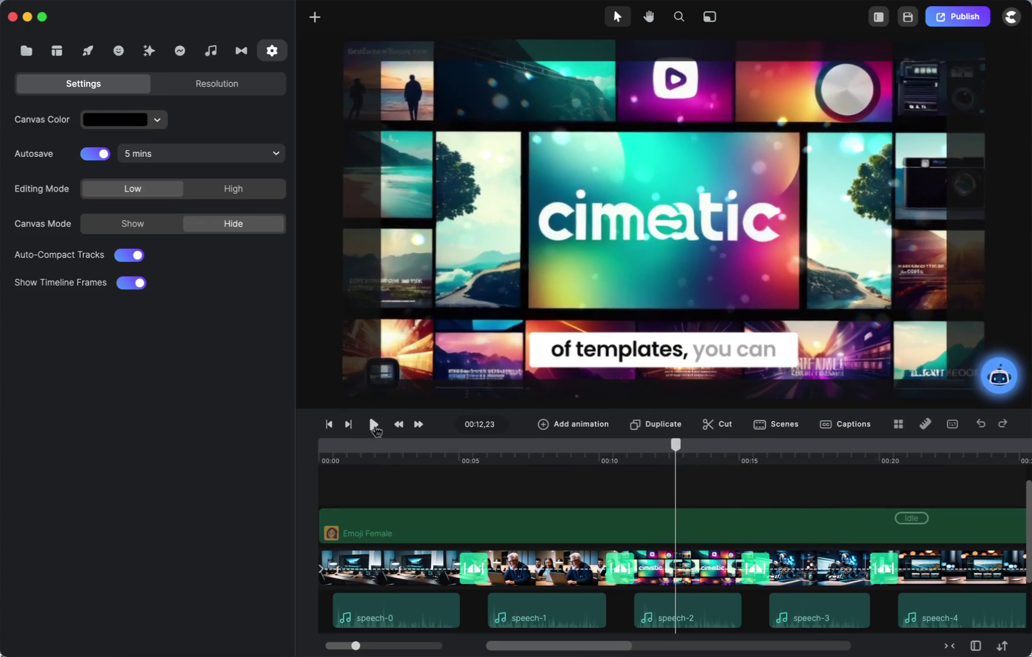
left_click(375, 425)
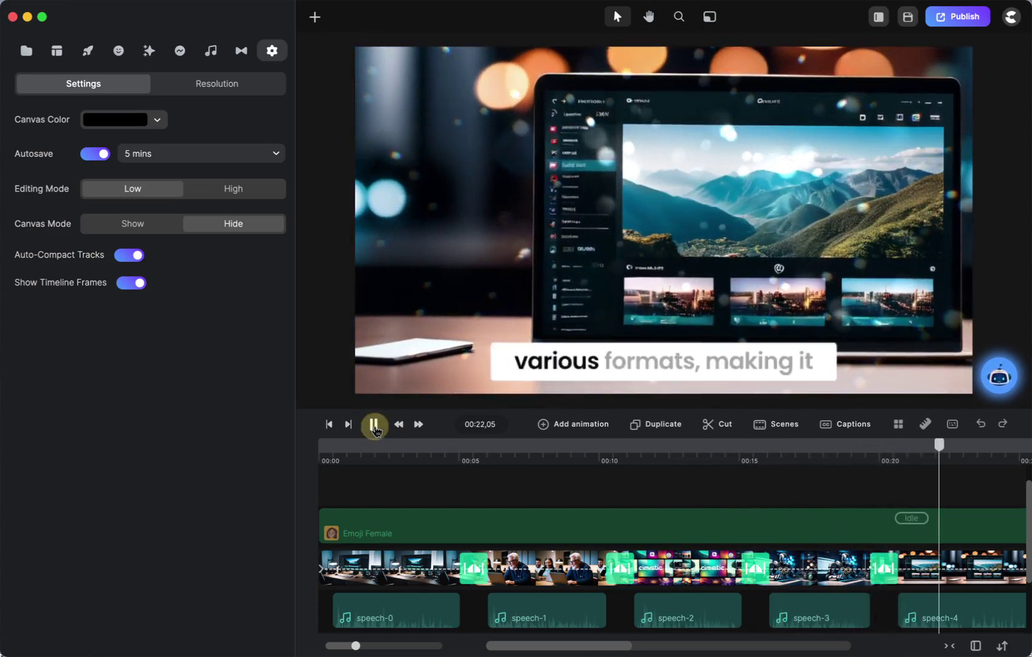
left_click(374, 425)
Change the first caption of the speech-4 audio to "CreateStudio 4 supports" and go to its third caption
left_click_drag(940, 447, 914, 449)
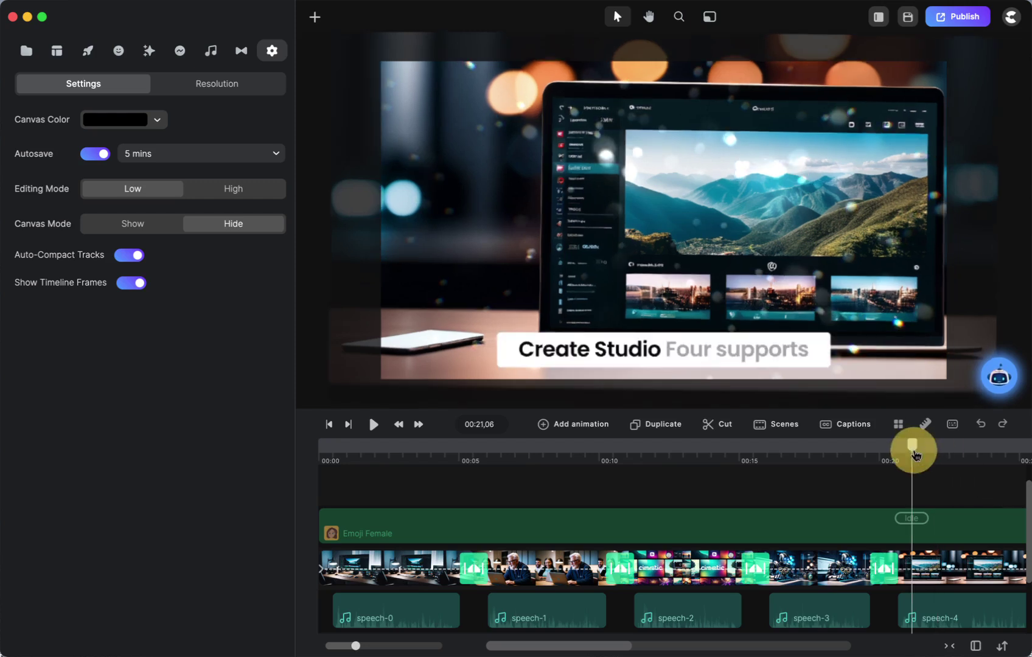
left_click(624, 350)
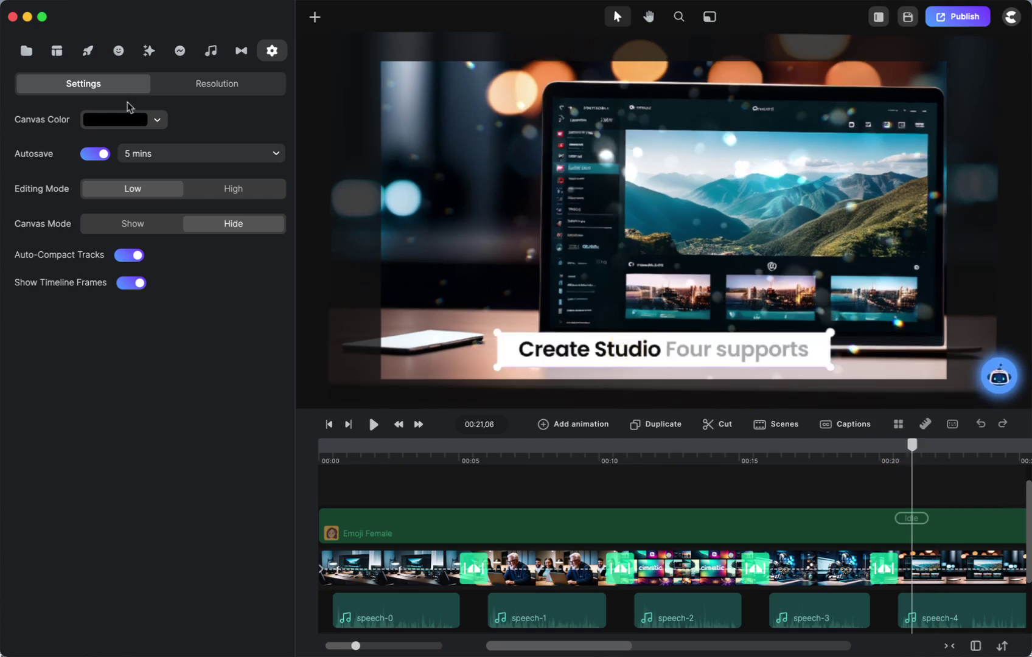
left_click(960, 607)
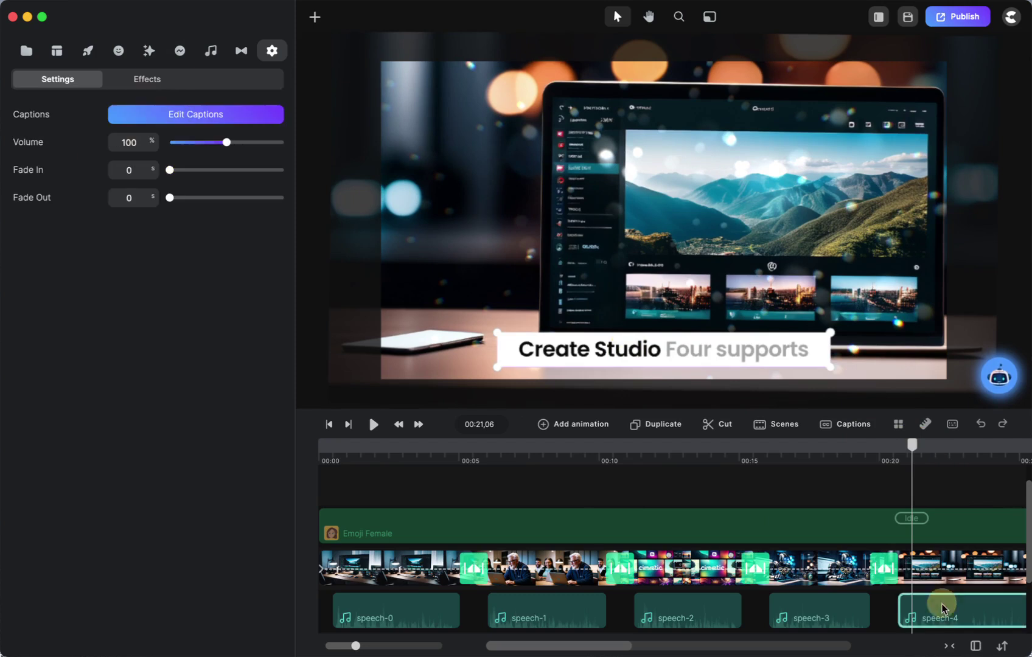
left_click(201, 116)
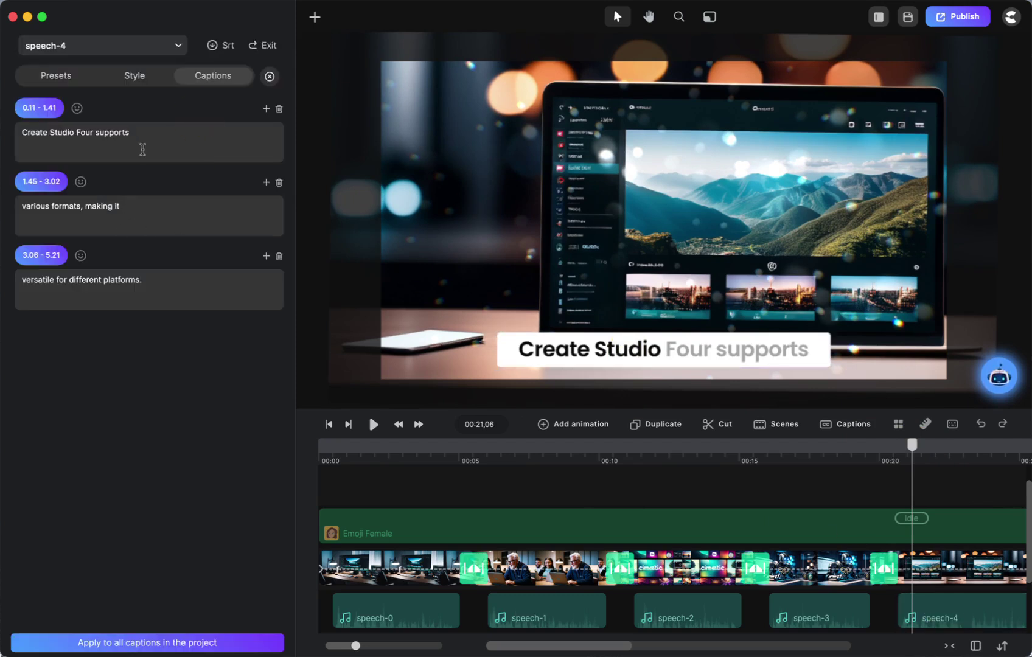
double_click(83, 134)
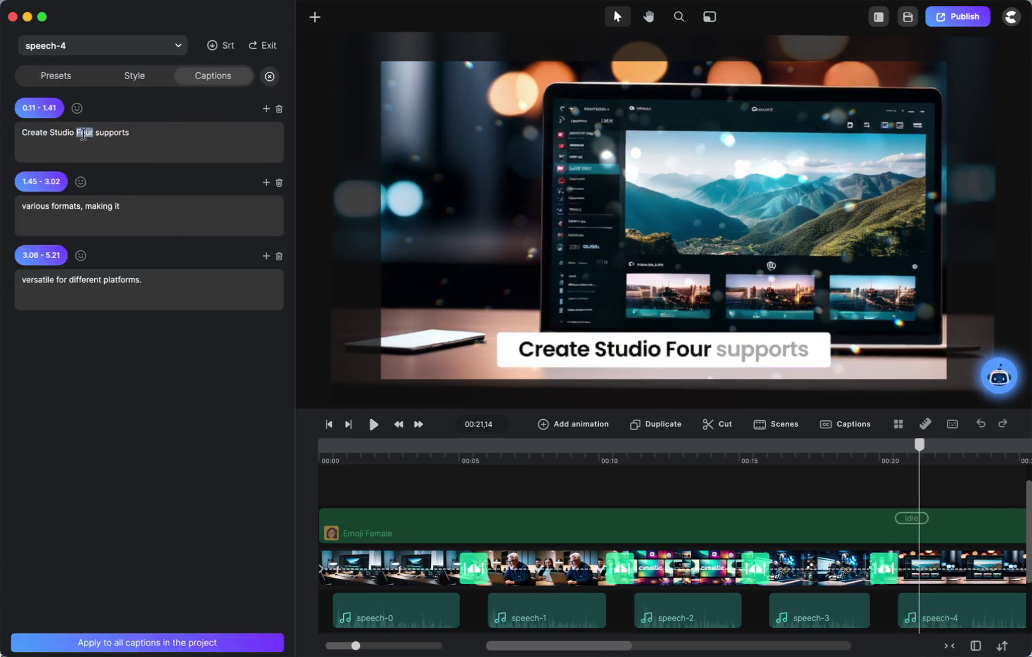
type("4")
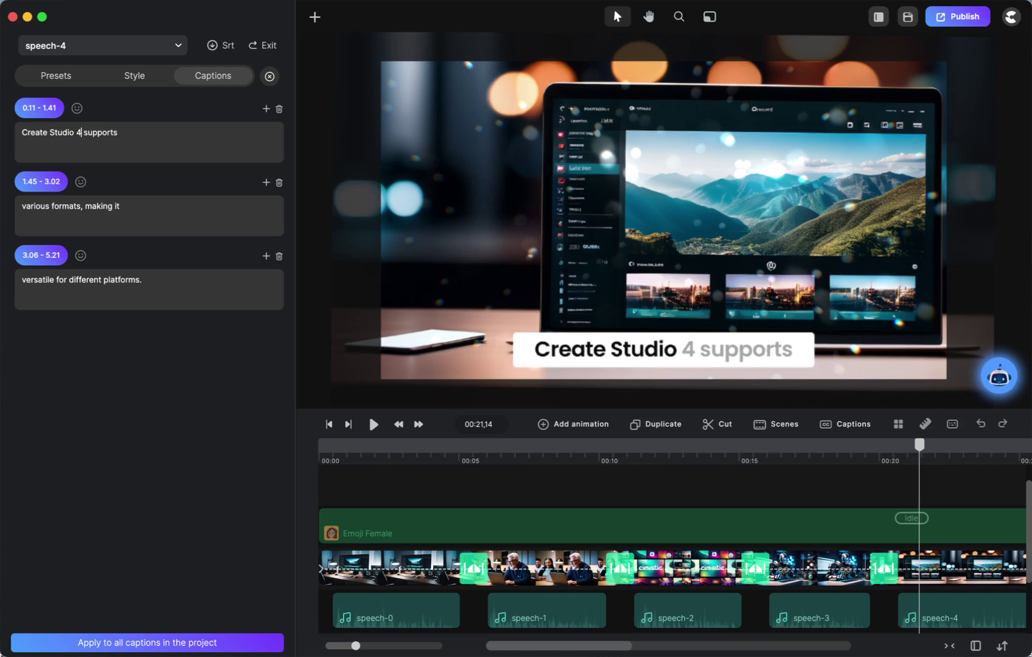
left_click(49, 133)
key("BackSpace")
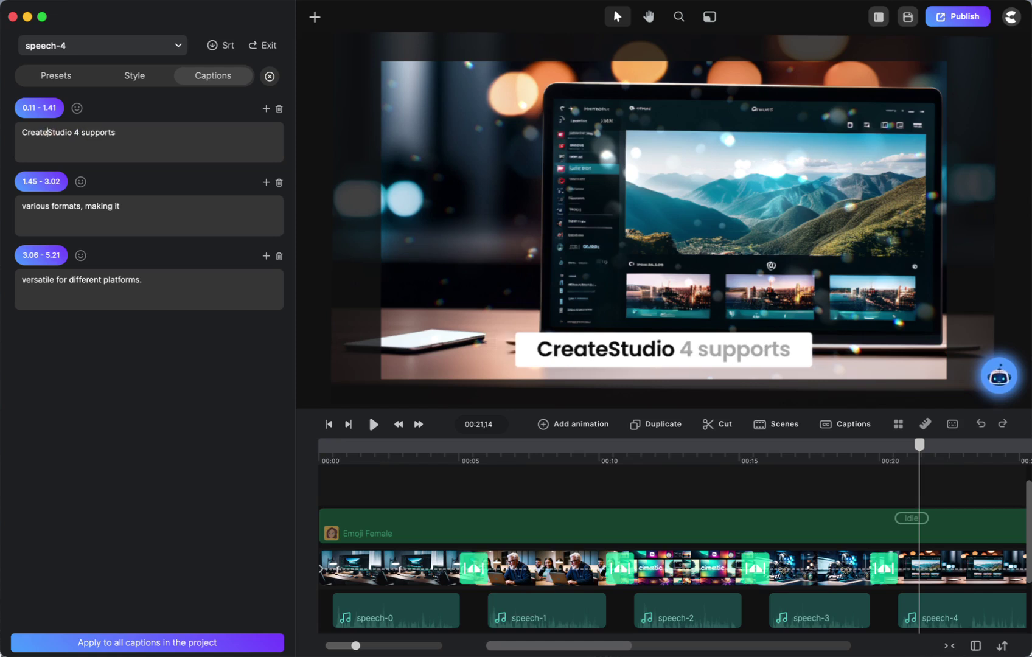
left_click(176, 286)
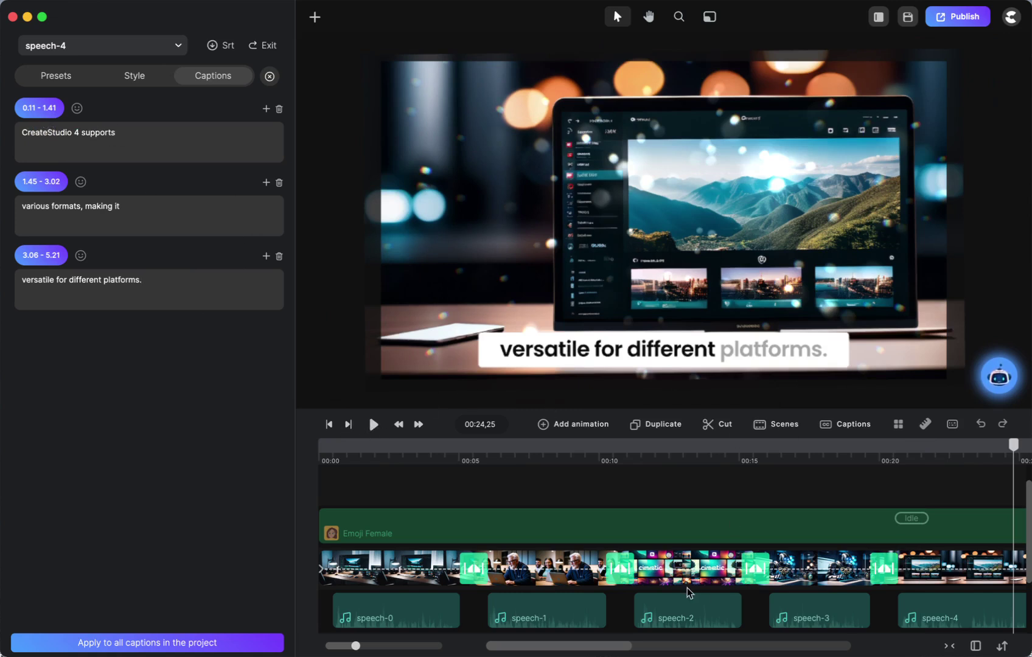
Scrub through the remaining clips to about 36 seconds and go to the closing CTA at about 44 seconds
scroll(686, 590, "right", 3)
scroll(700, 619, "right", 8)
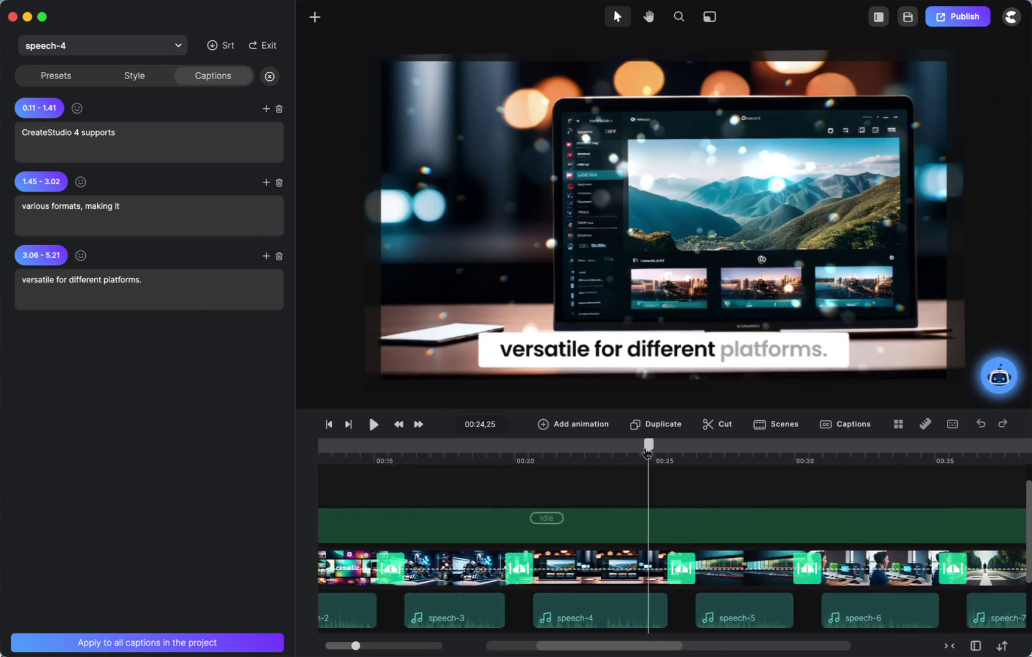
left_click_drag(649, 449, 975, 475)
scroll(629, 603, "right", 16)
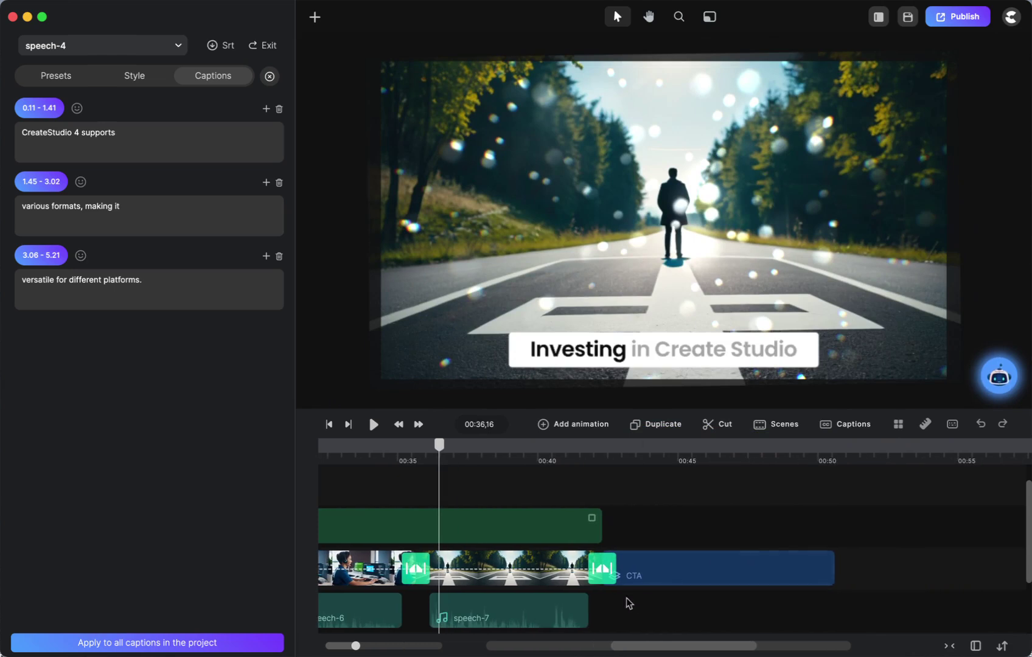
left_click(663, 456)
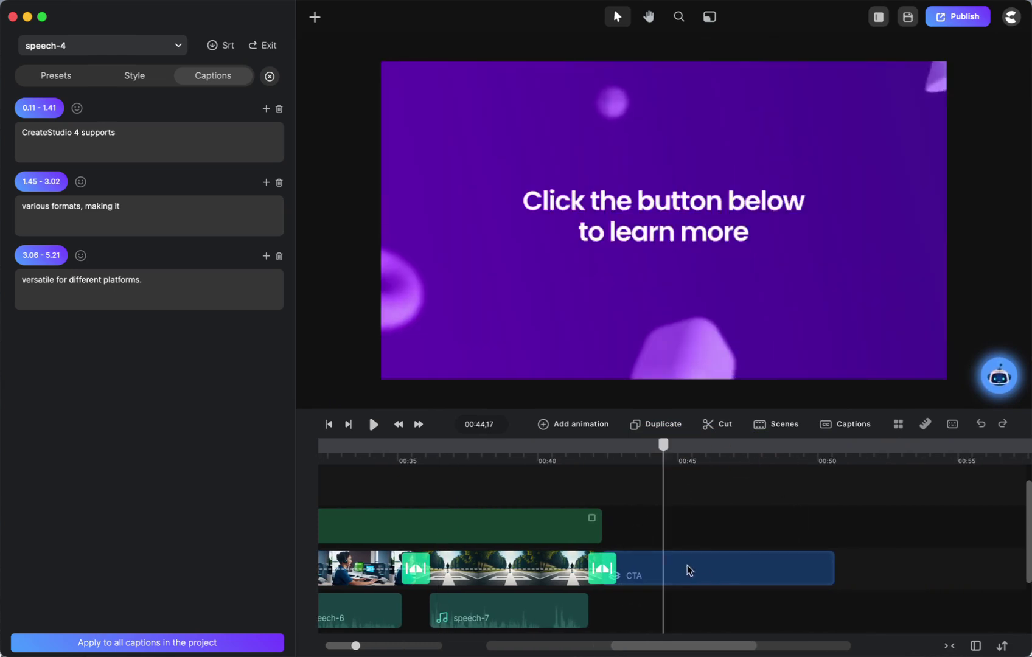
Open the CTA group and replace its text with "Thanks for Watching!", a blank line and "Click on CS4"
left_click(664, 171)
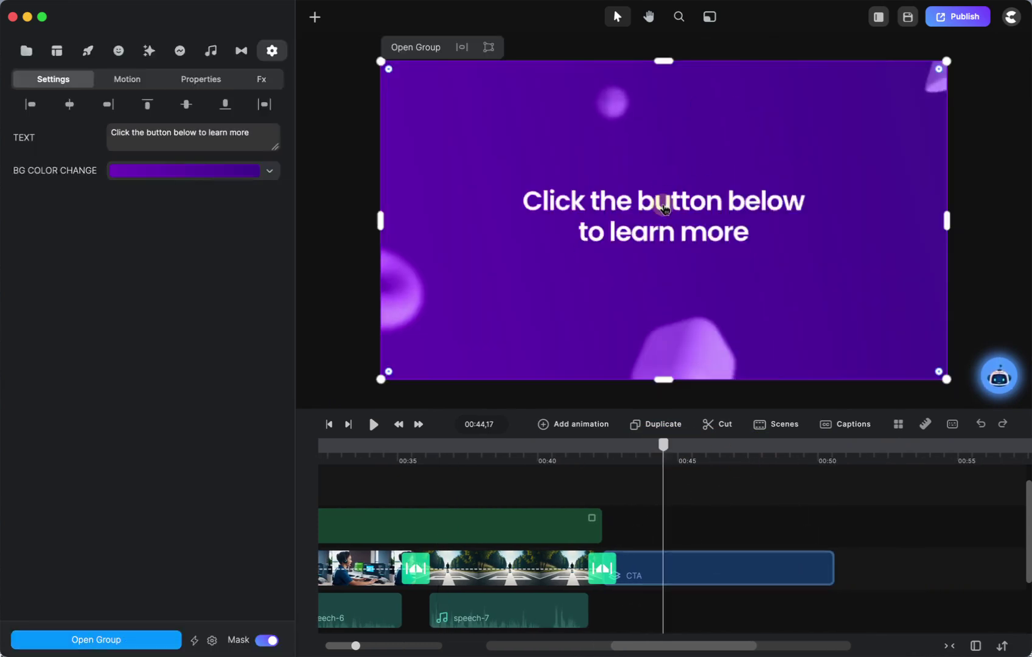
double_click(707, 230)
left_click(759, 232)
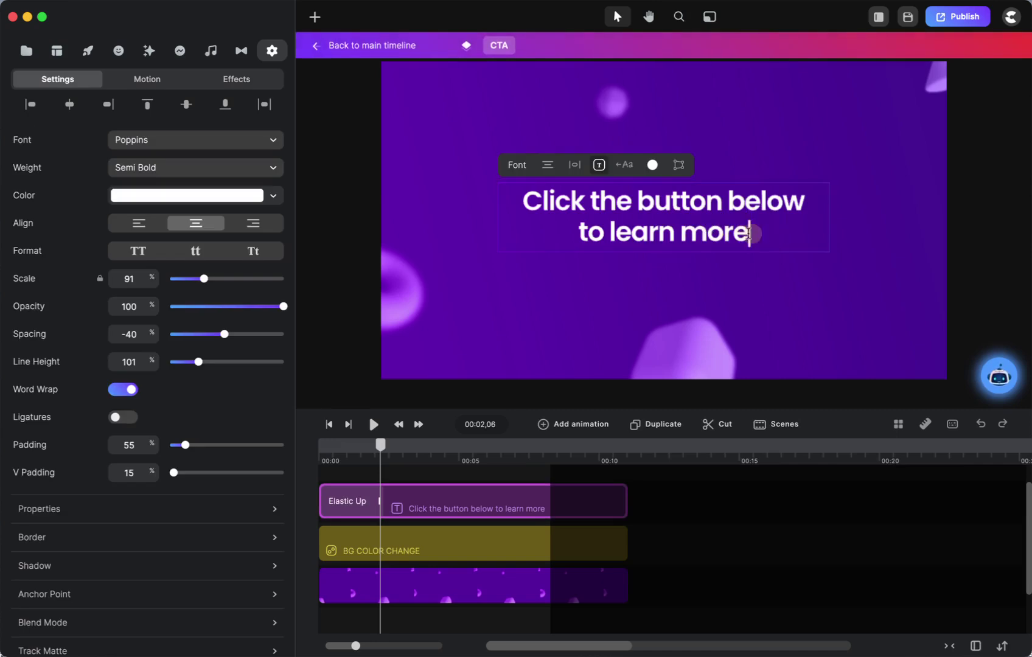
left_click_drag(760, 232, 508, 198)
type("Thanks fo")
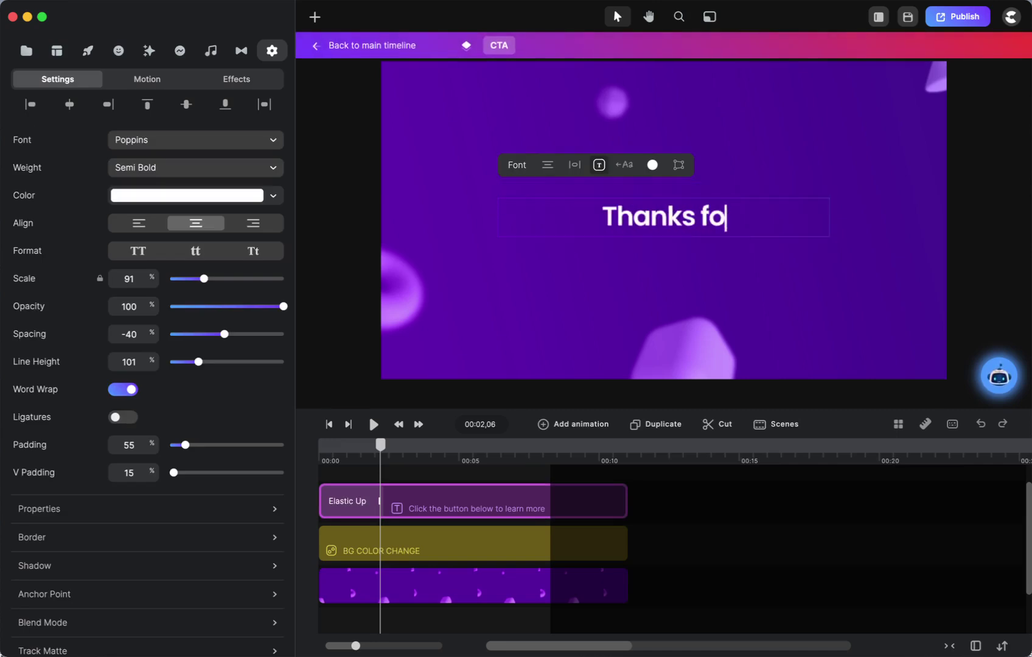
type("r Watching!")
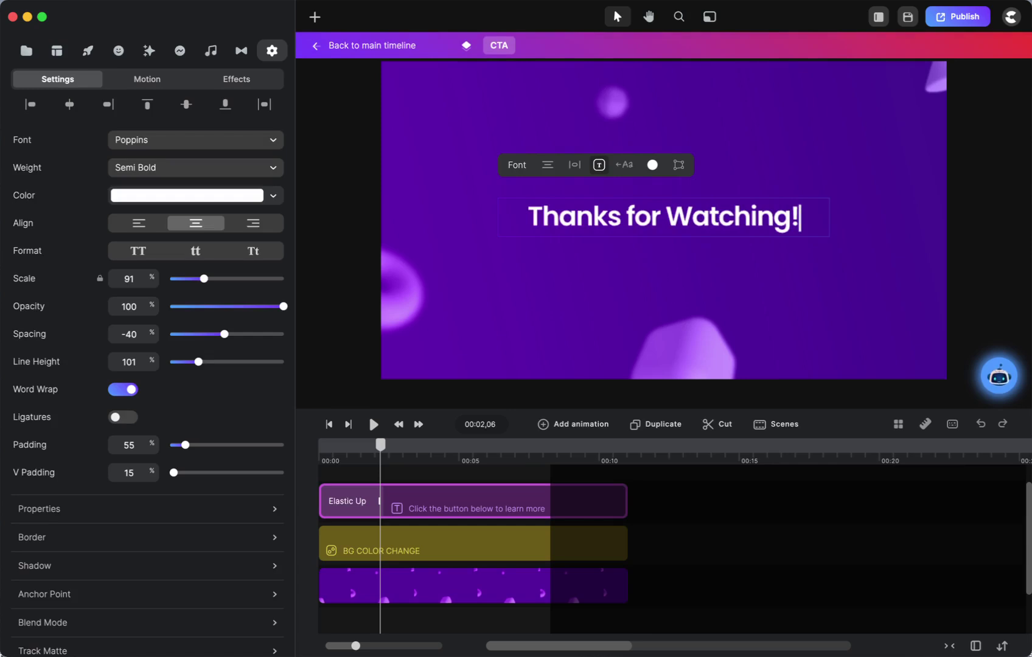
key("Return")
type("Click on ")
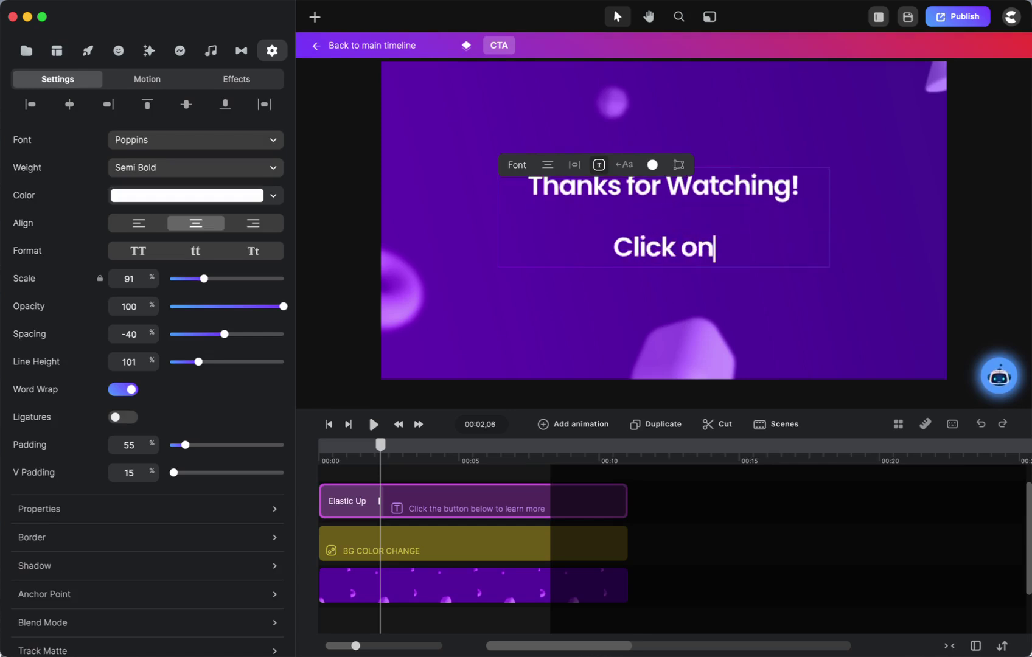
type("CS4")
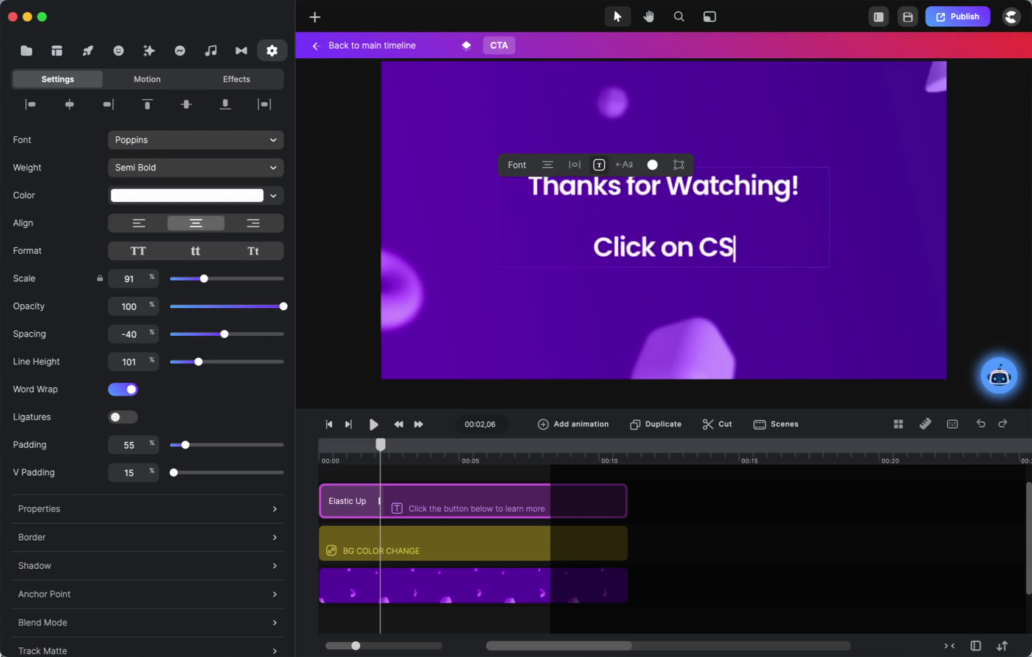